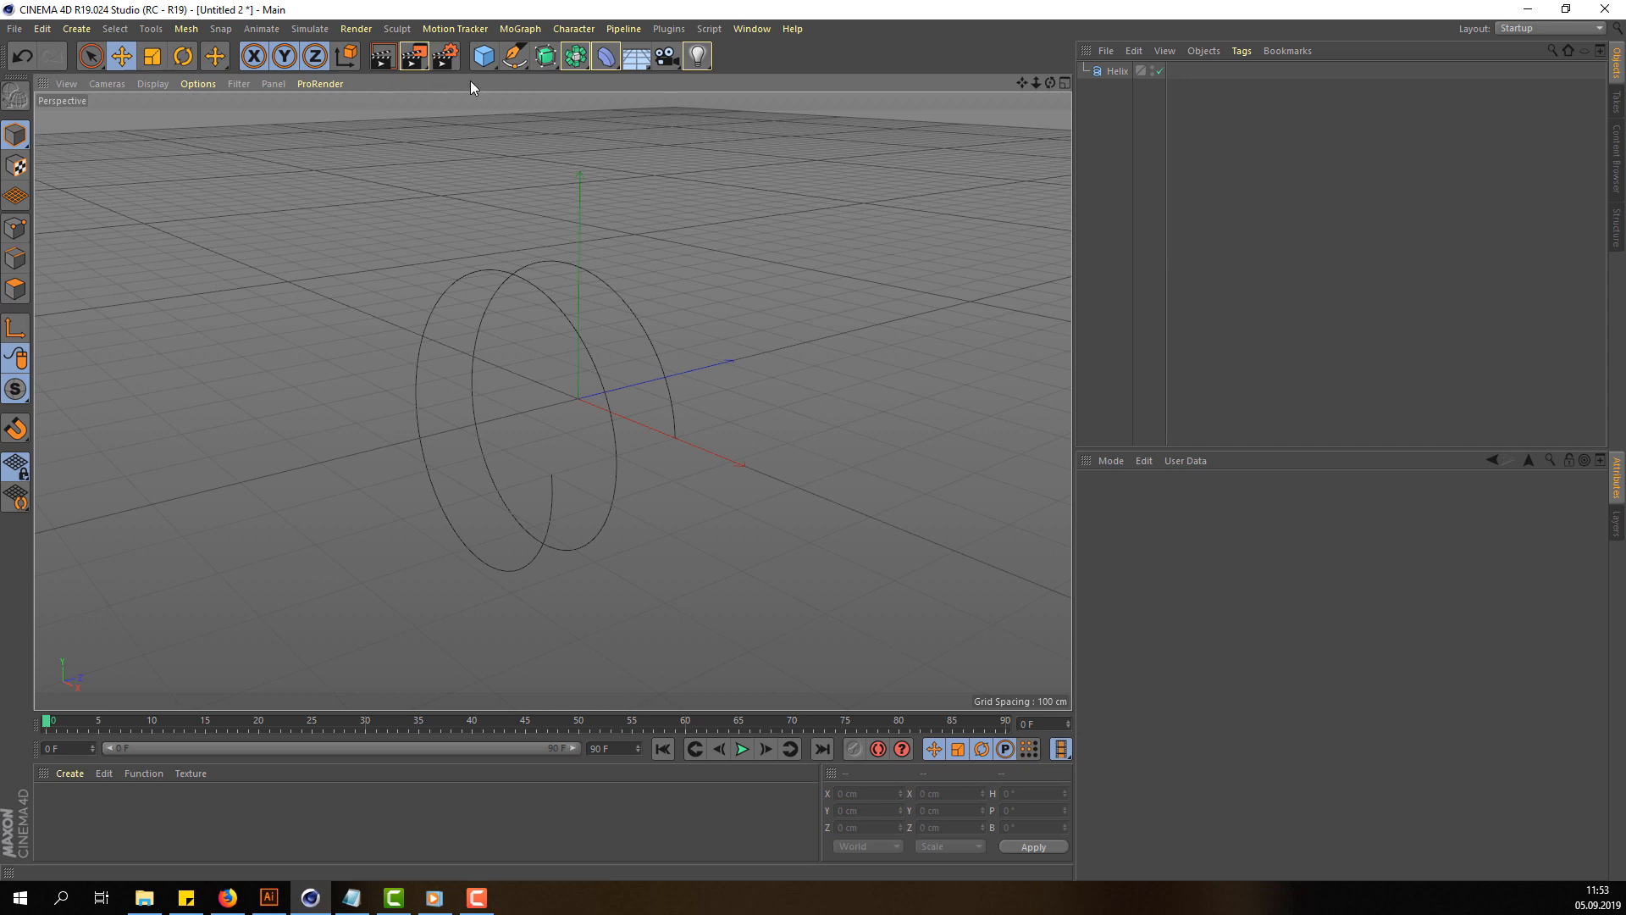
Step: Add a rectangle spline to the scene and scale it down uniformly to about 72.4 cm wide and high
left_click(515, 61)
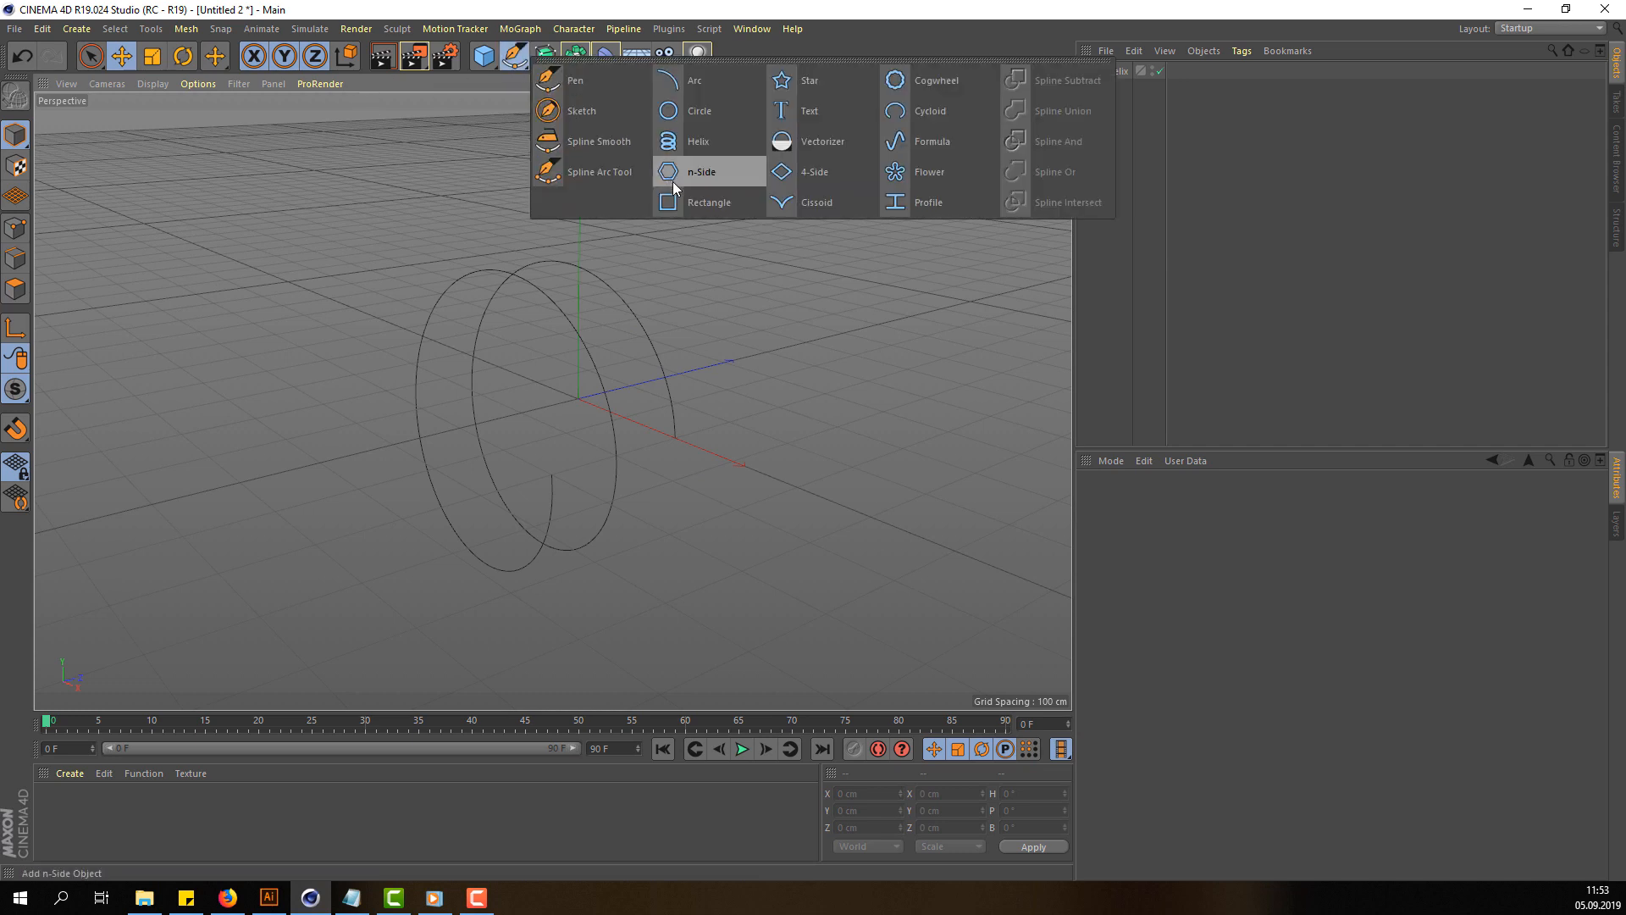
left_click(703, 202)
left_click_drag(674, 226, 339, 364, "alt")
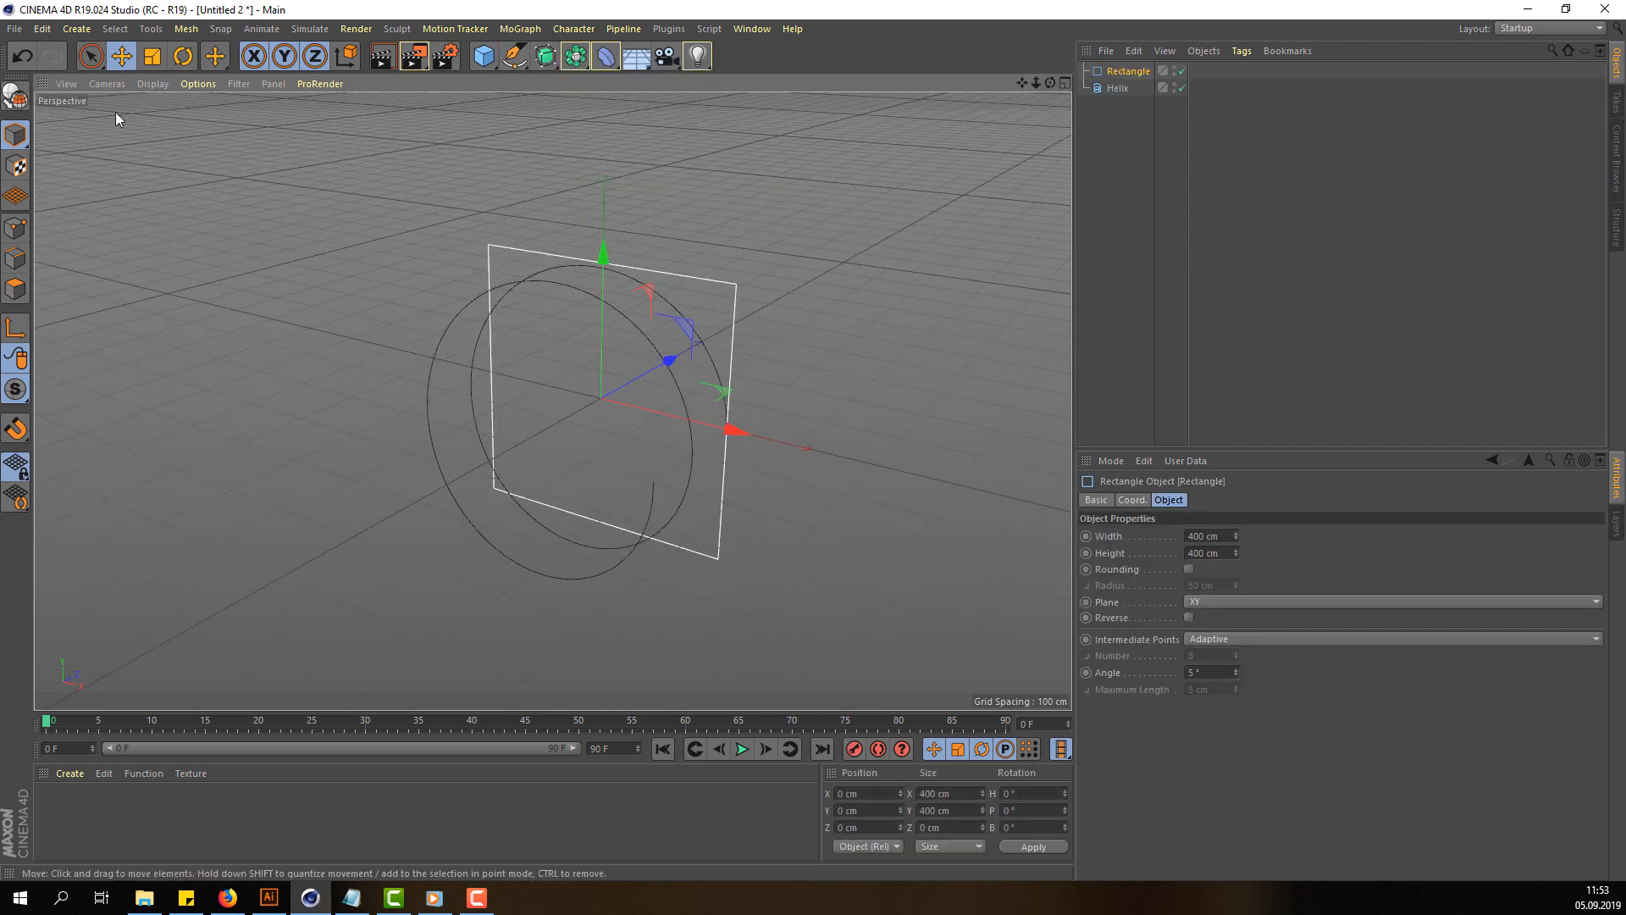
left_click(157, 61)
left_click_drag(737, 288, 399, 627)
Step: Move the rectangle along the Z axis to about -197.6 cm, then deselect it
left_click(121, 56)
mouse_move(746, 559)
left_mouse_down("alt")
mouse_move(658, 551)
mouse_move(779, 567)
mouse_move(774, 545)
left_mouse_up("alt")
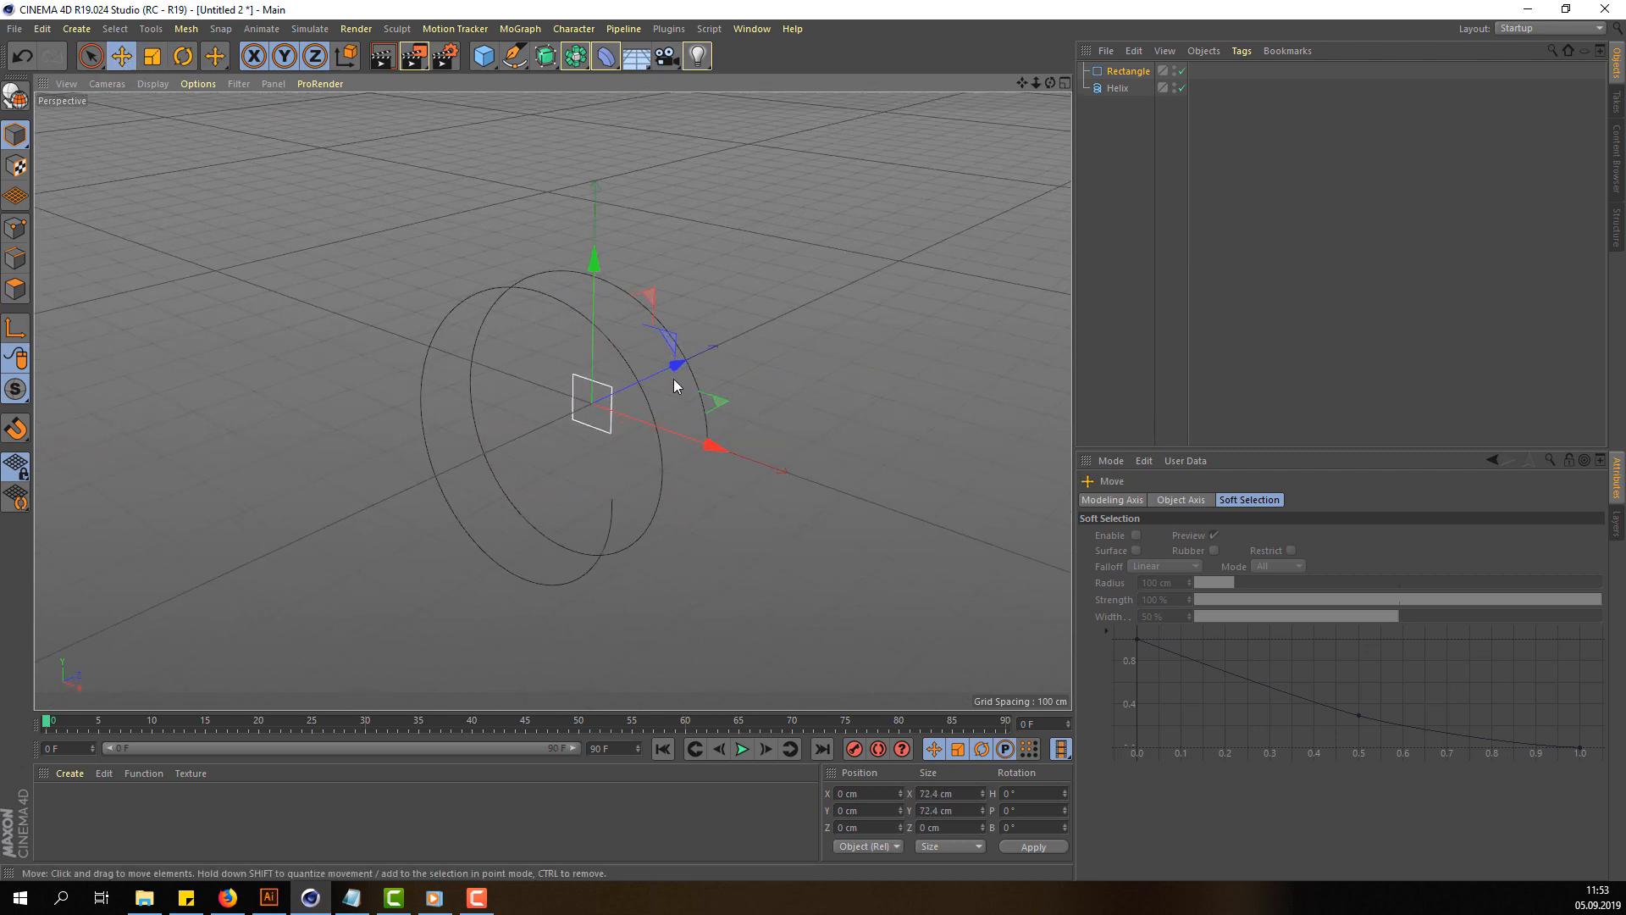
left_click(455, 568)
left_click_drag(475, 550, 607, 446, "alt")
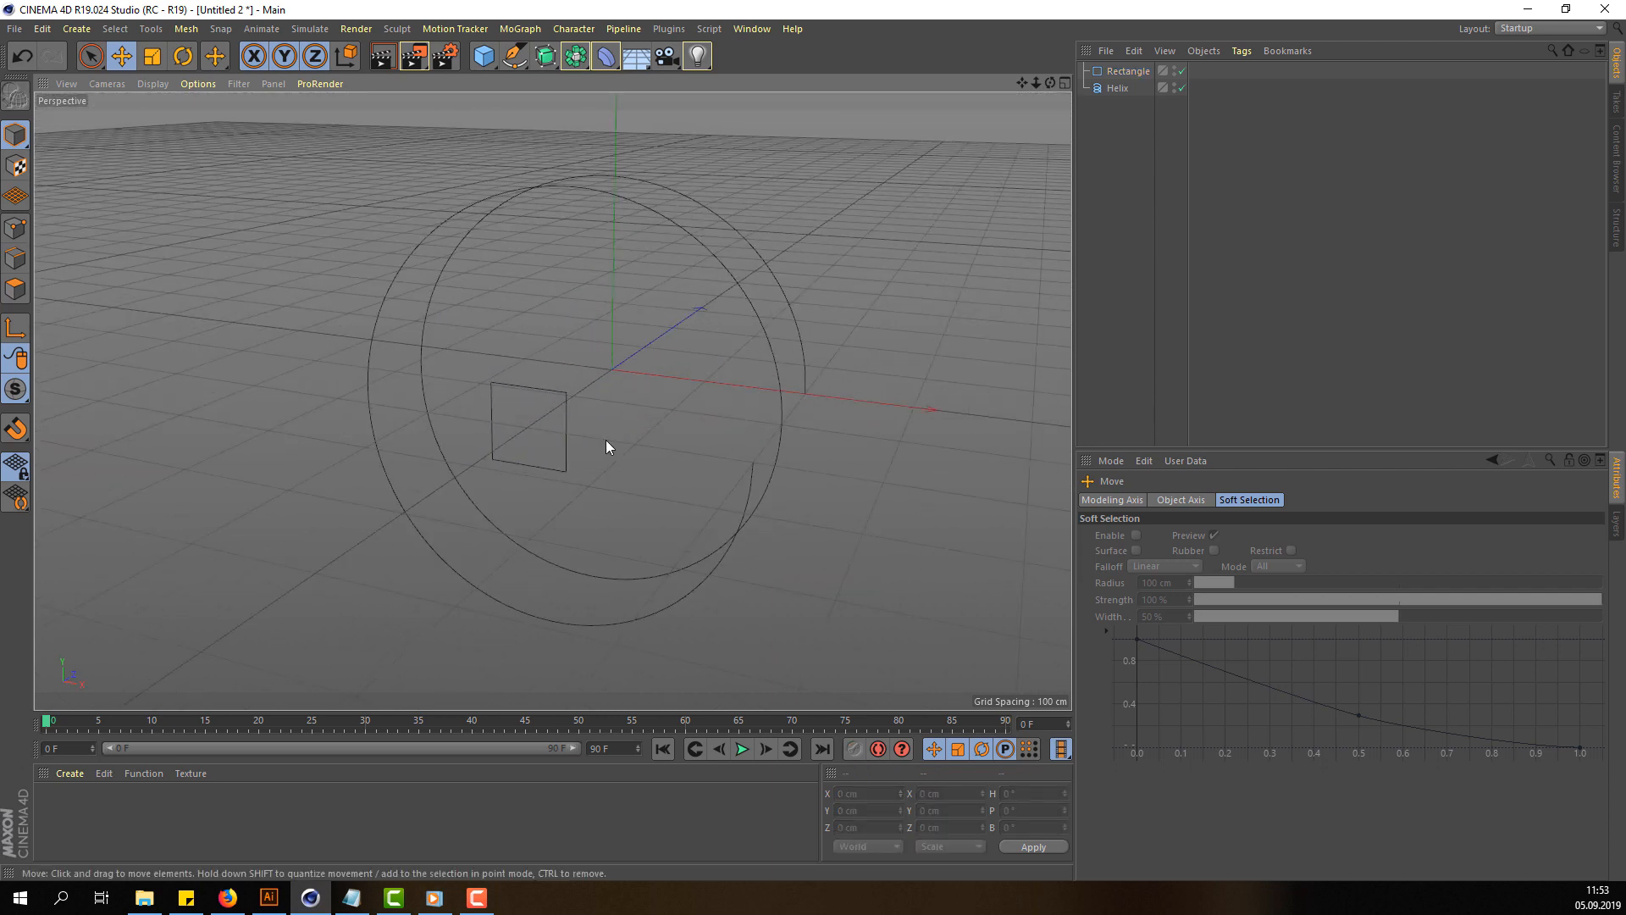
Step: Add a Sweep generator and nest both the Rectangle and the Helix inside it, with the Rectangle first
left_click(1116, 89)
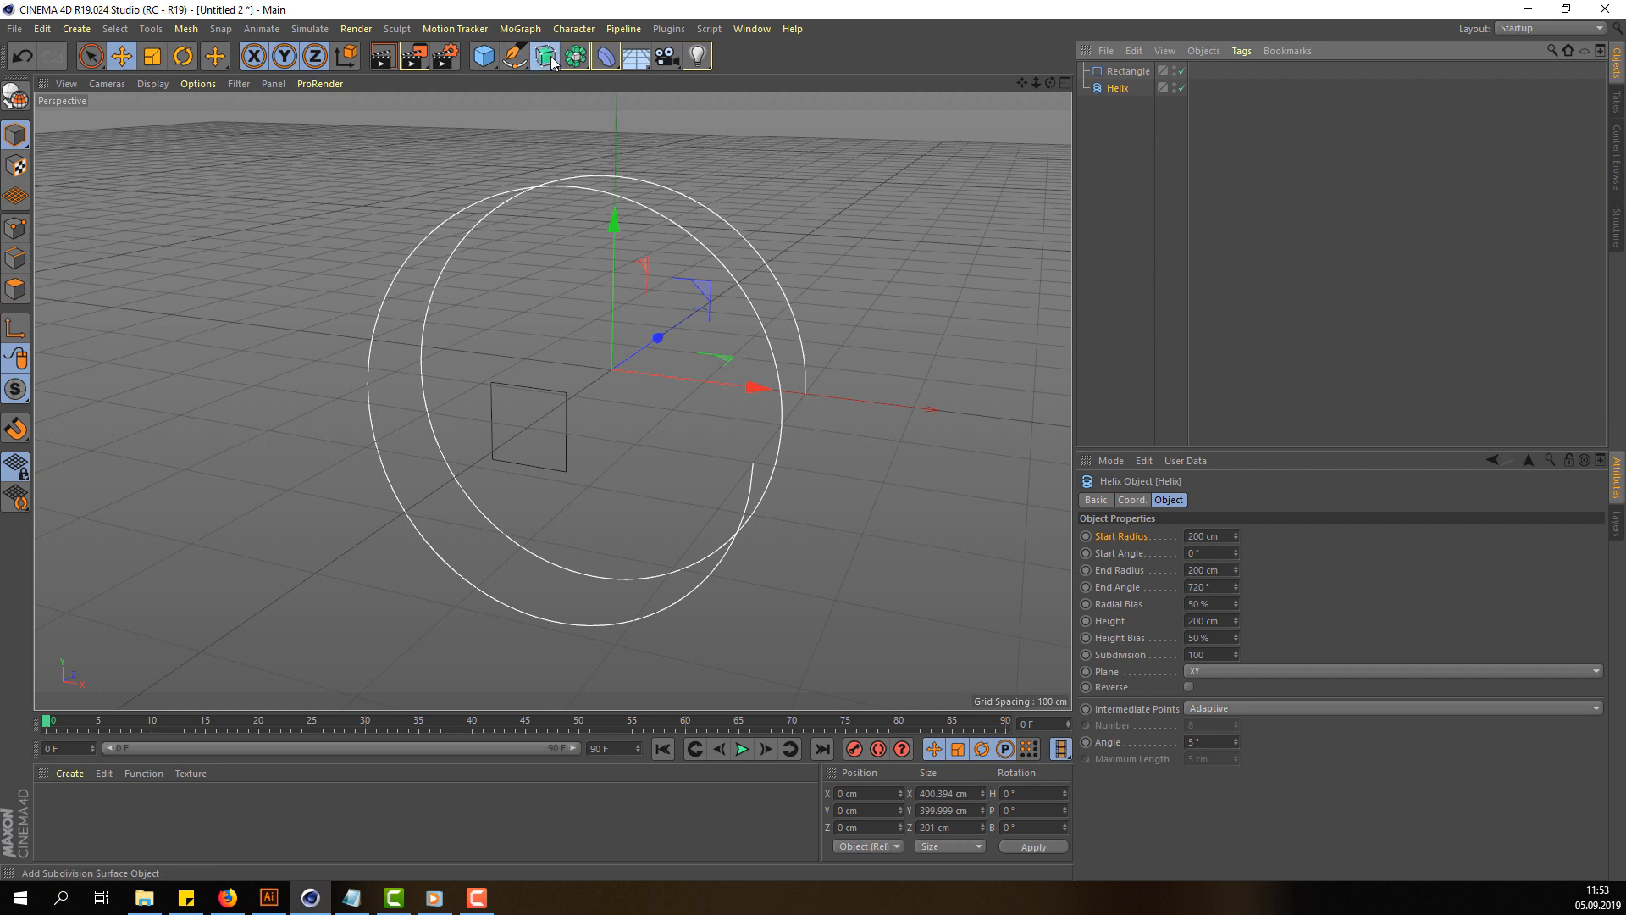
left_click_drag(546, 55, 756, 338)
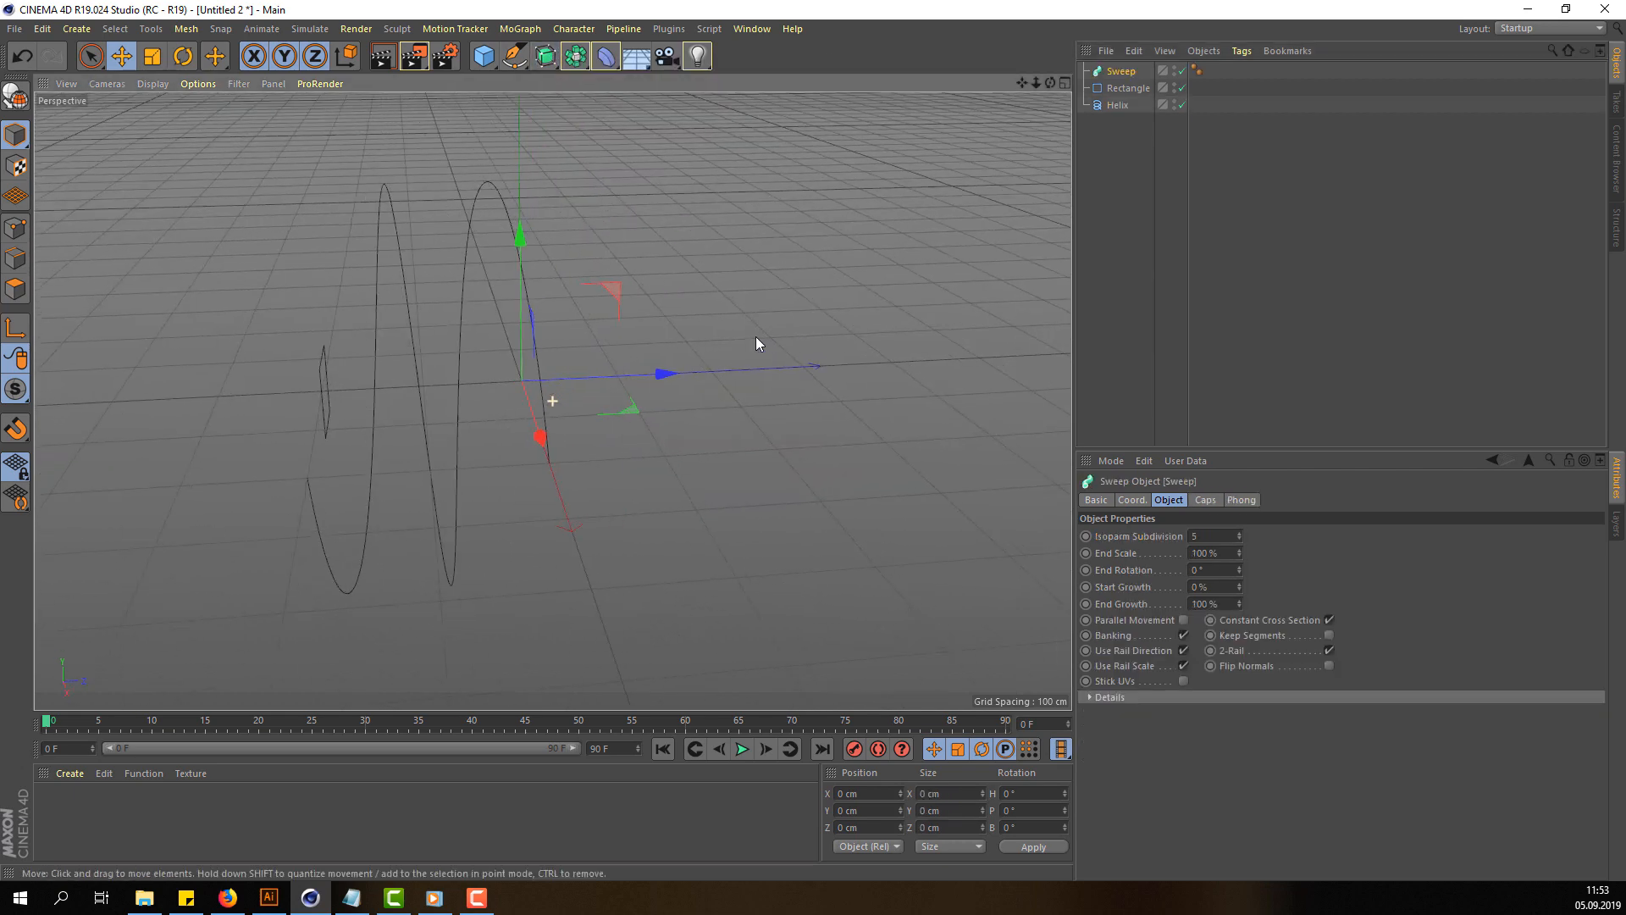
left_click(1126, 89)
left_click(1120, 104, "ctrl")
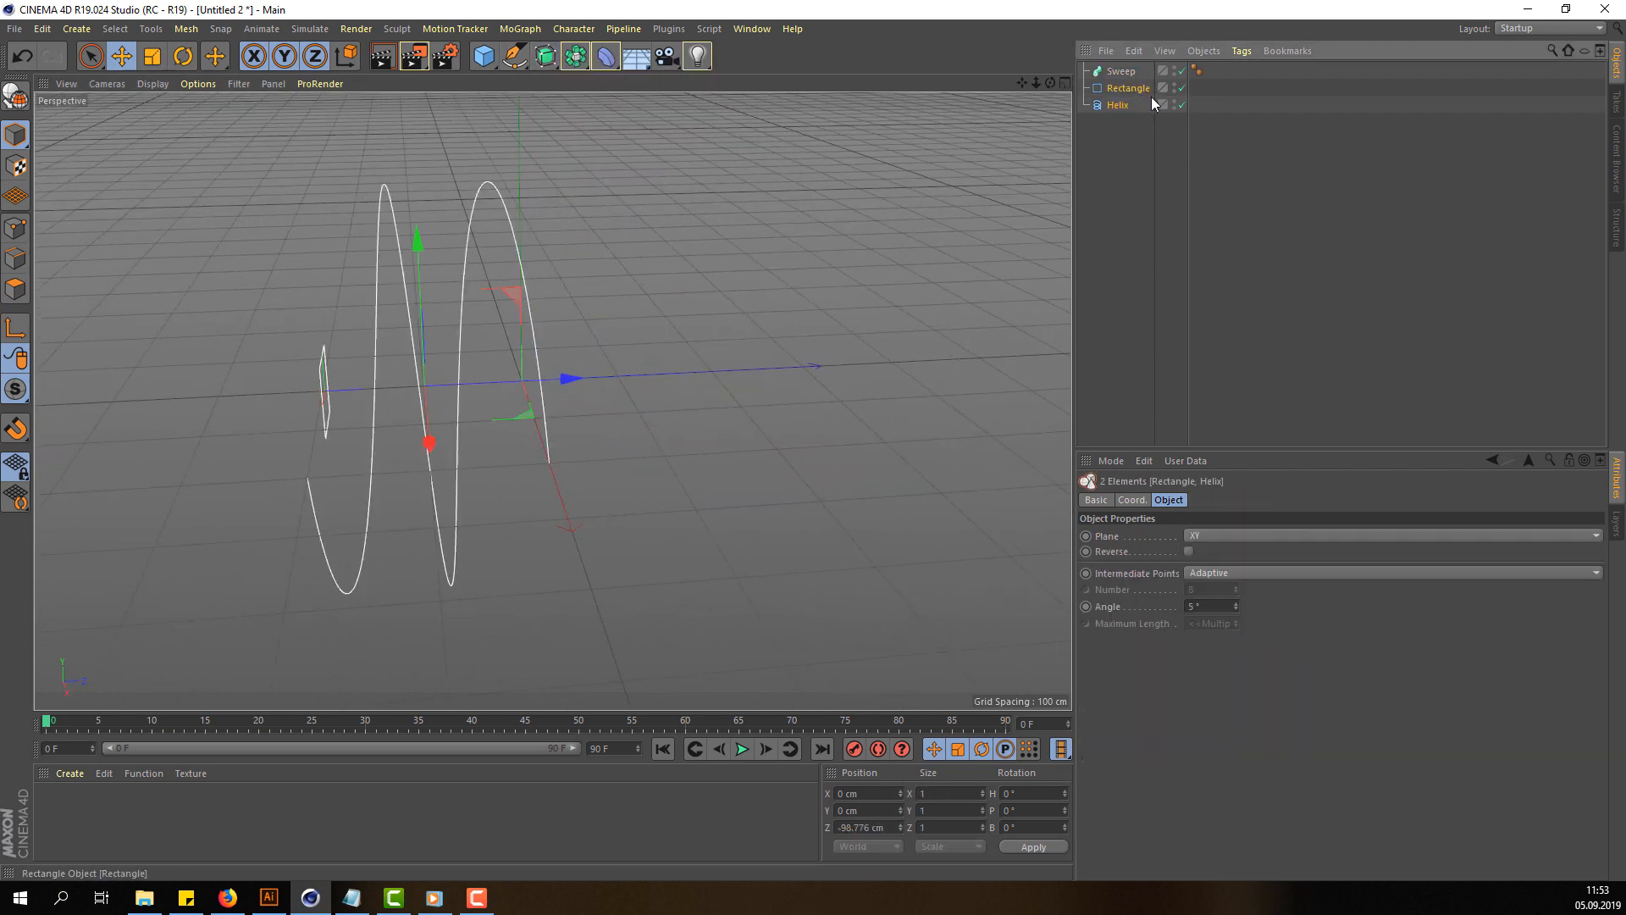
left_click_drag(1125, 88, 1123, 73)
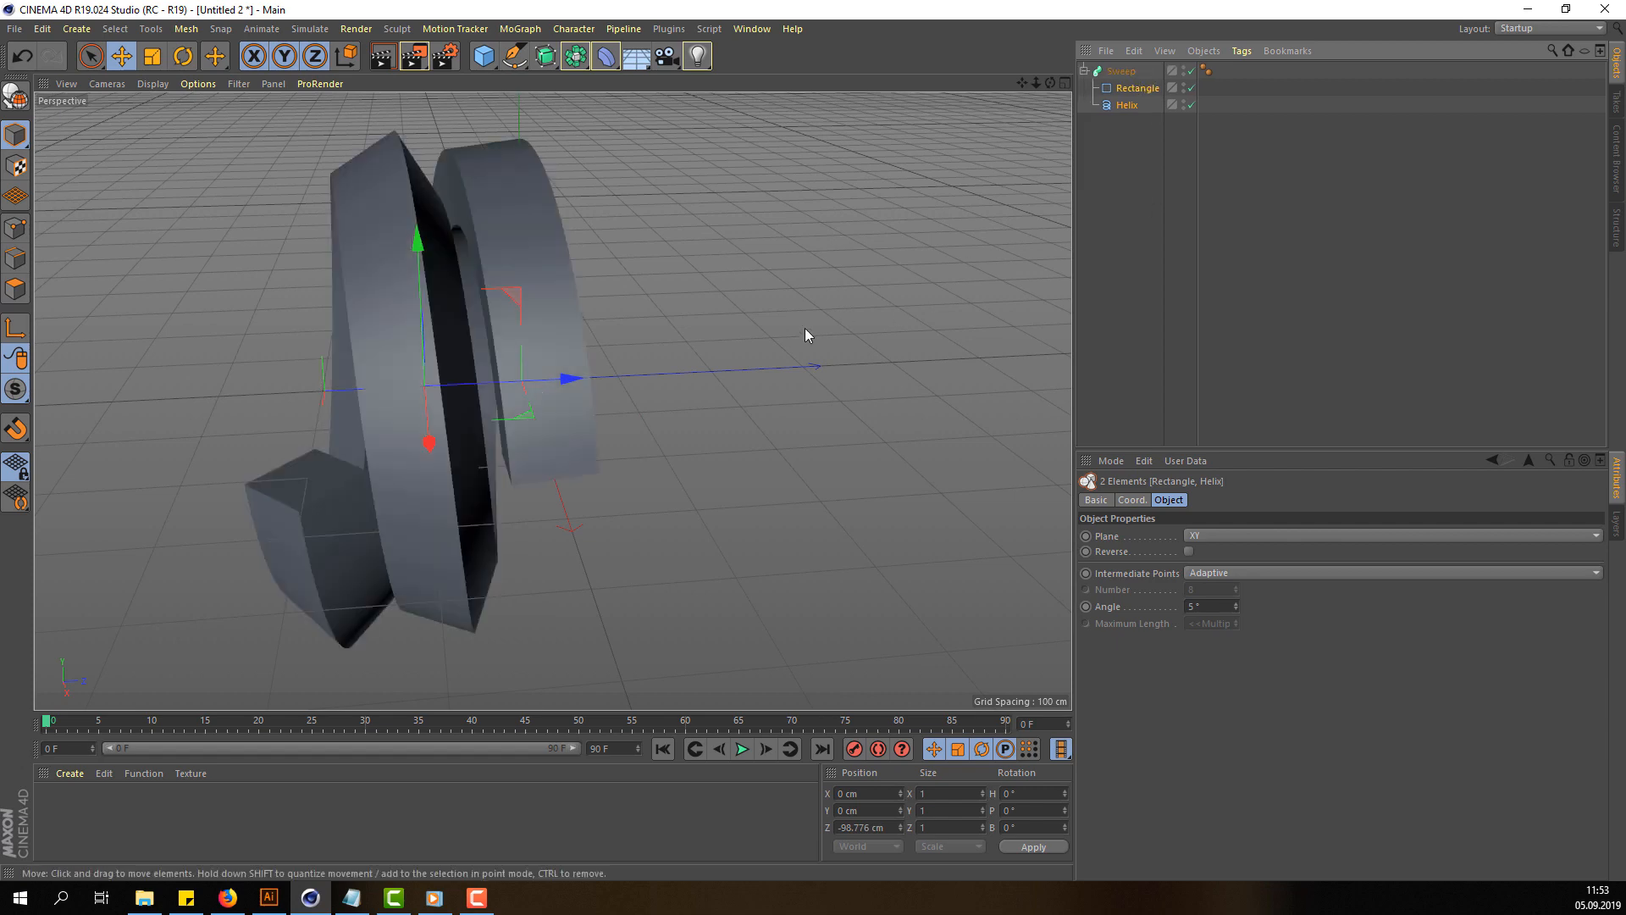
left_click(669, 334)
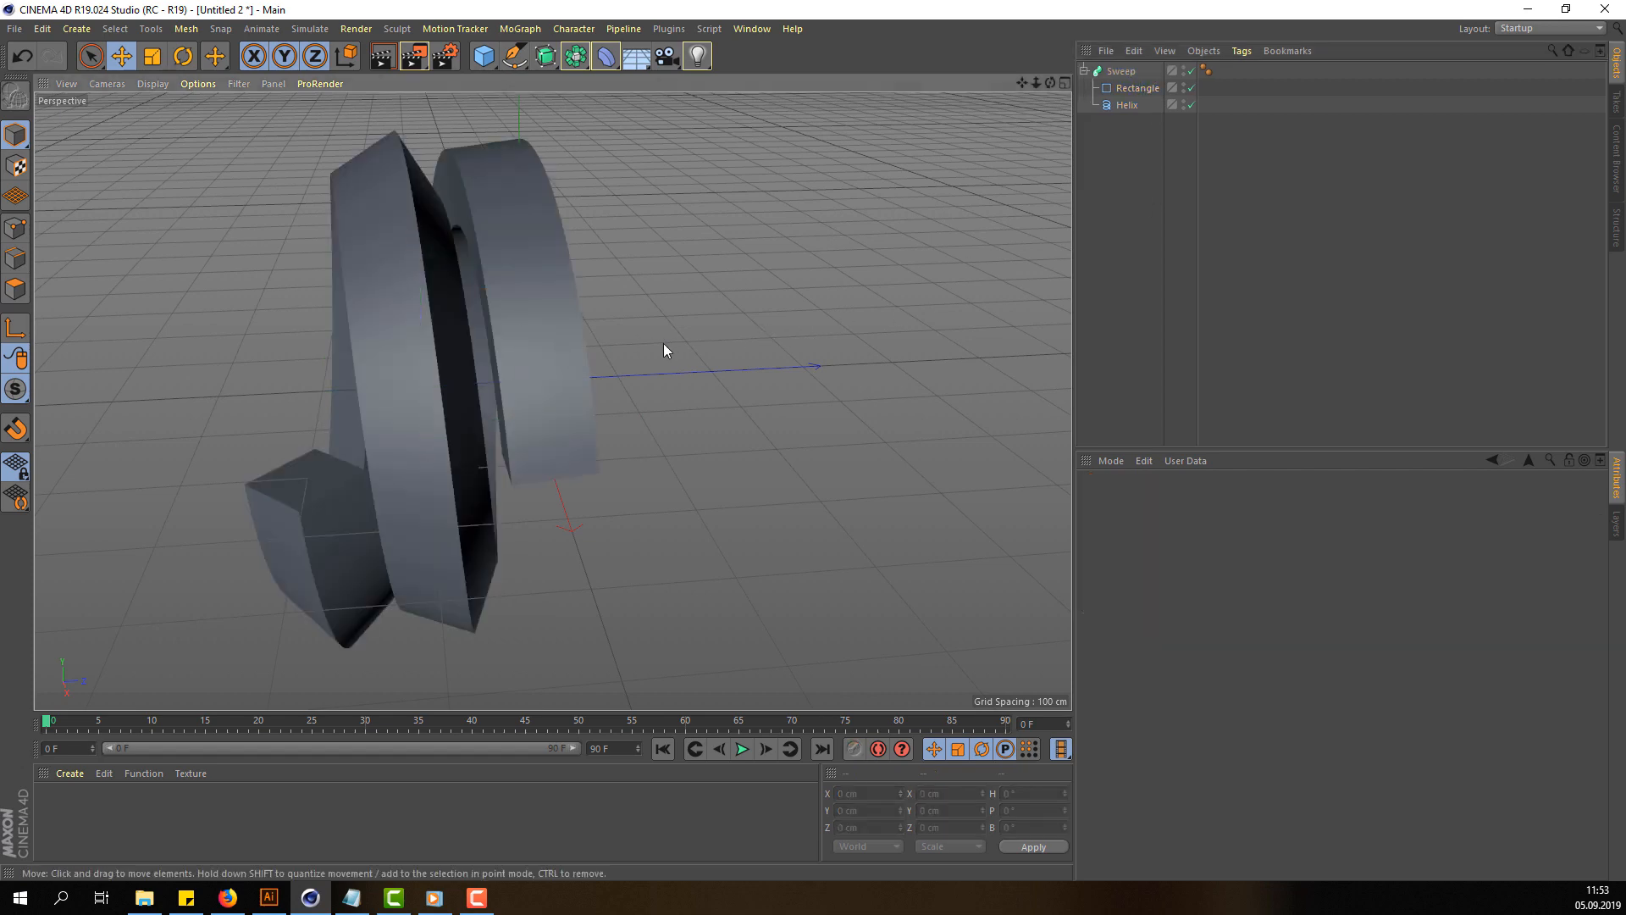
left_click_drag(664, 348, 627, 352, "alt")
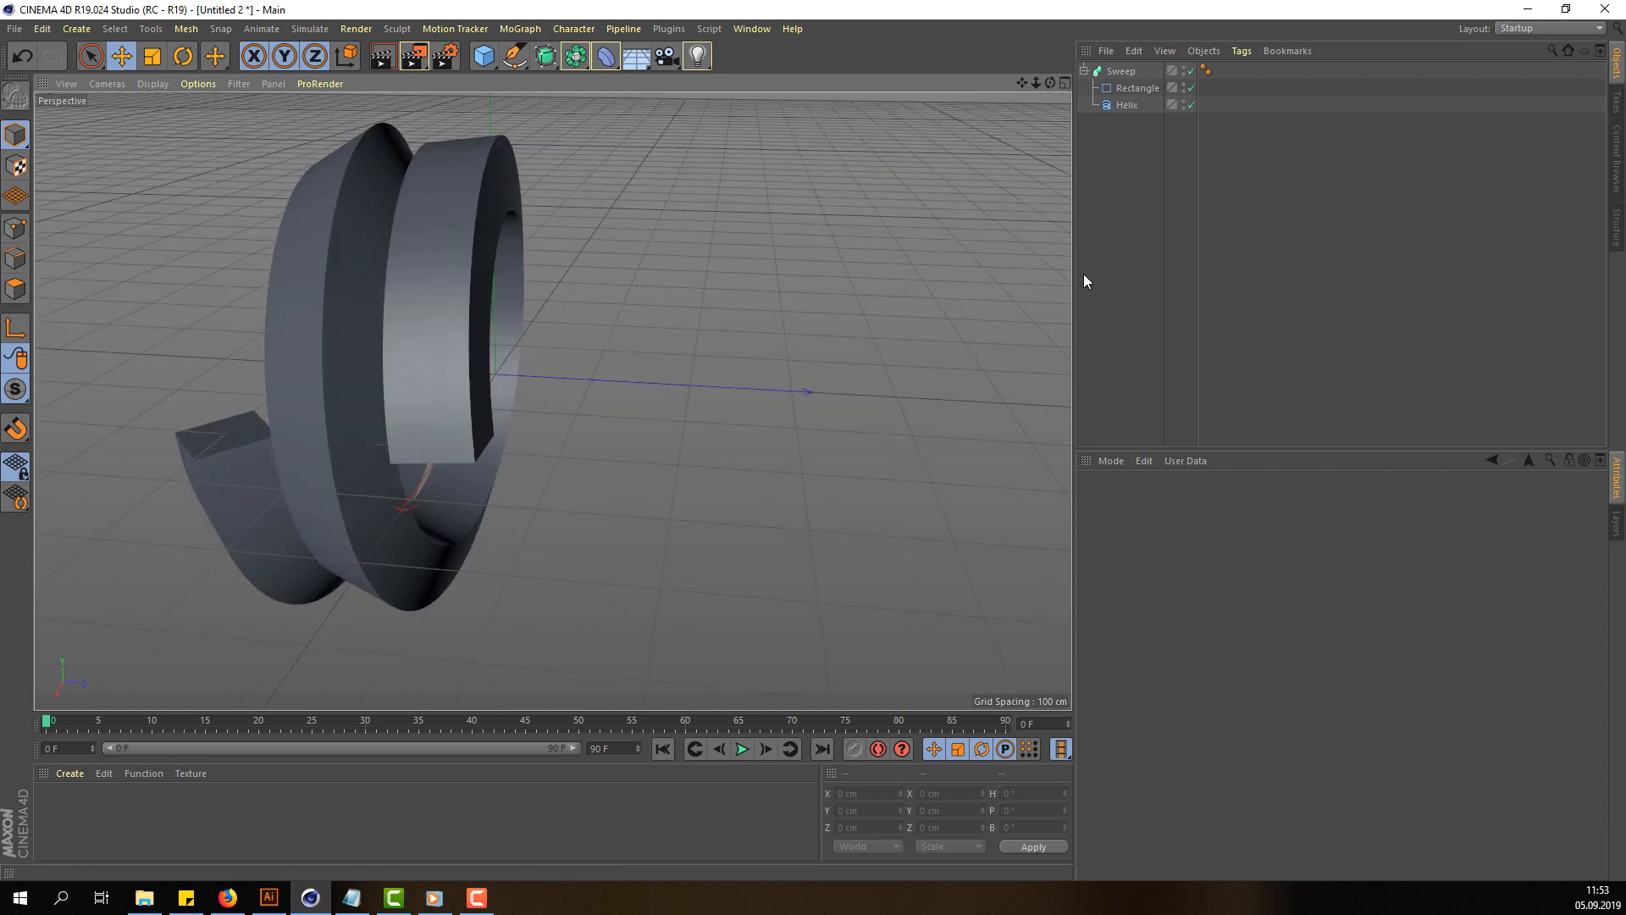
left_click(1136, 88)
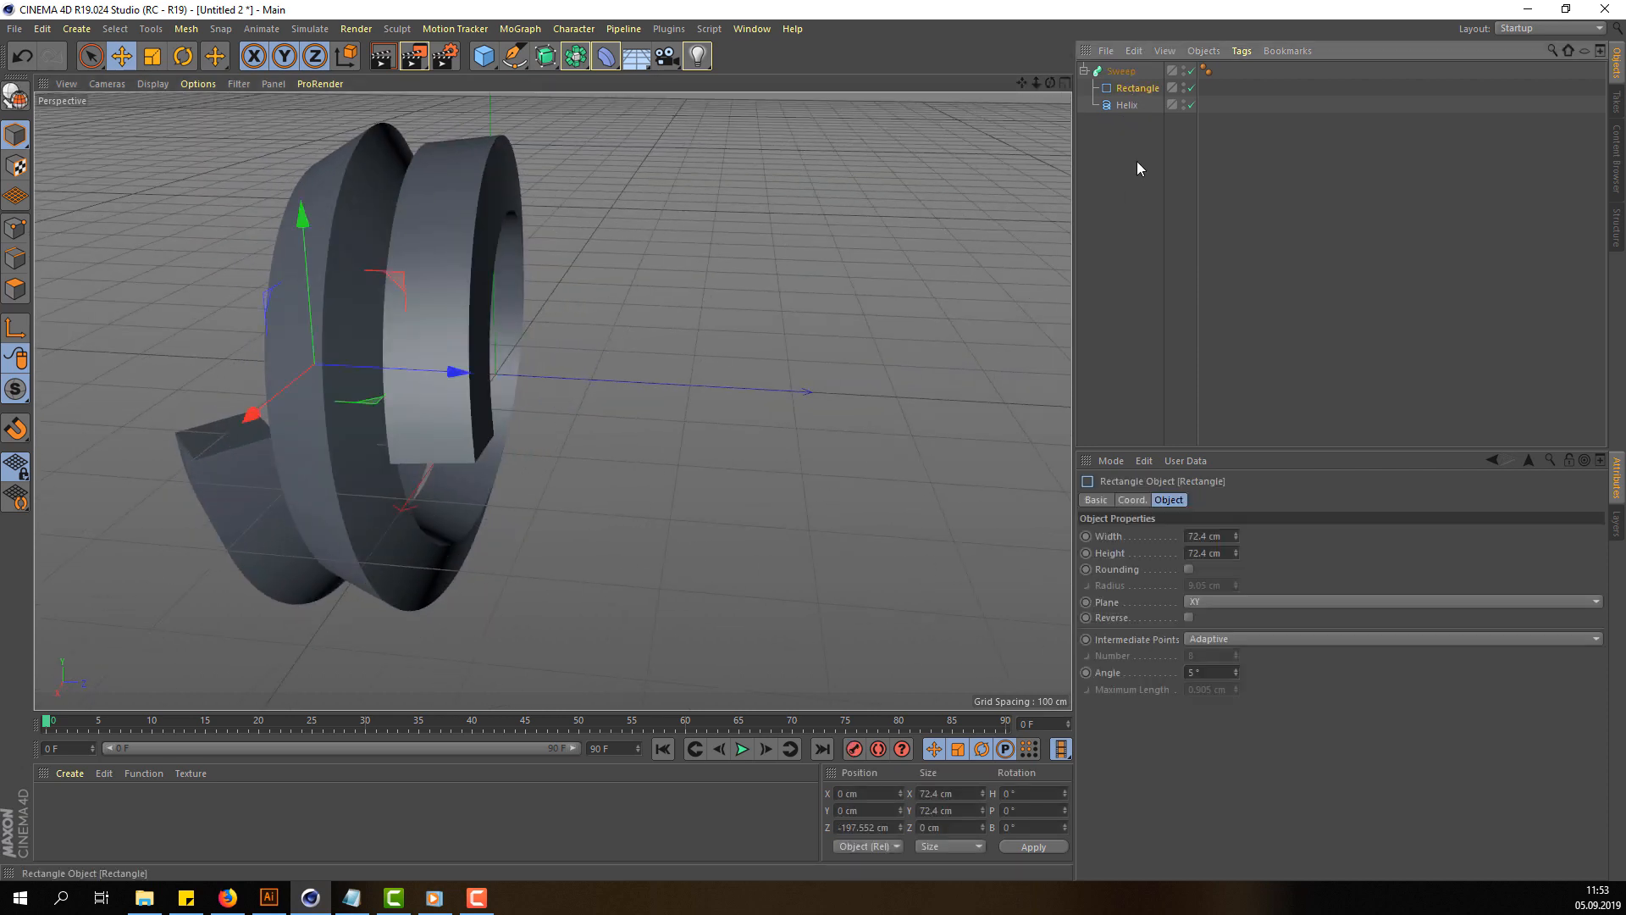
left_click(1228, 537)
type("2")
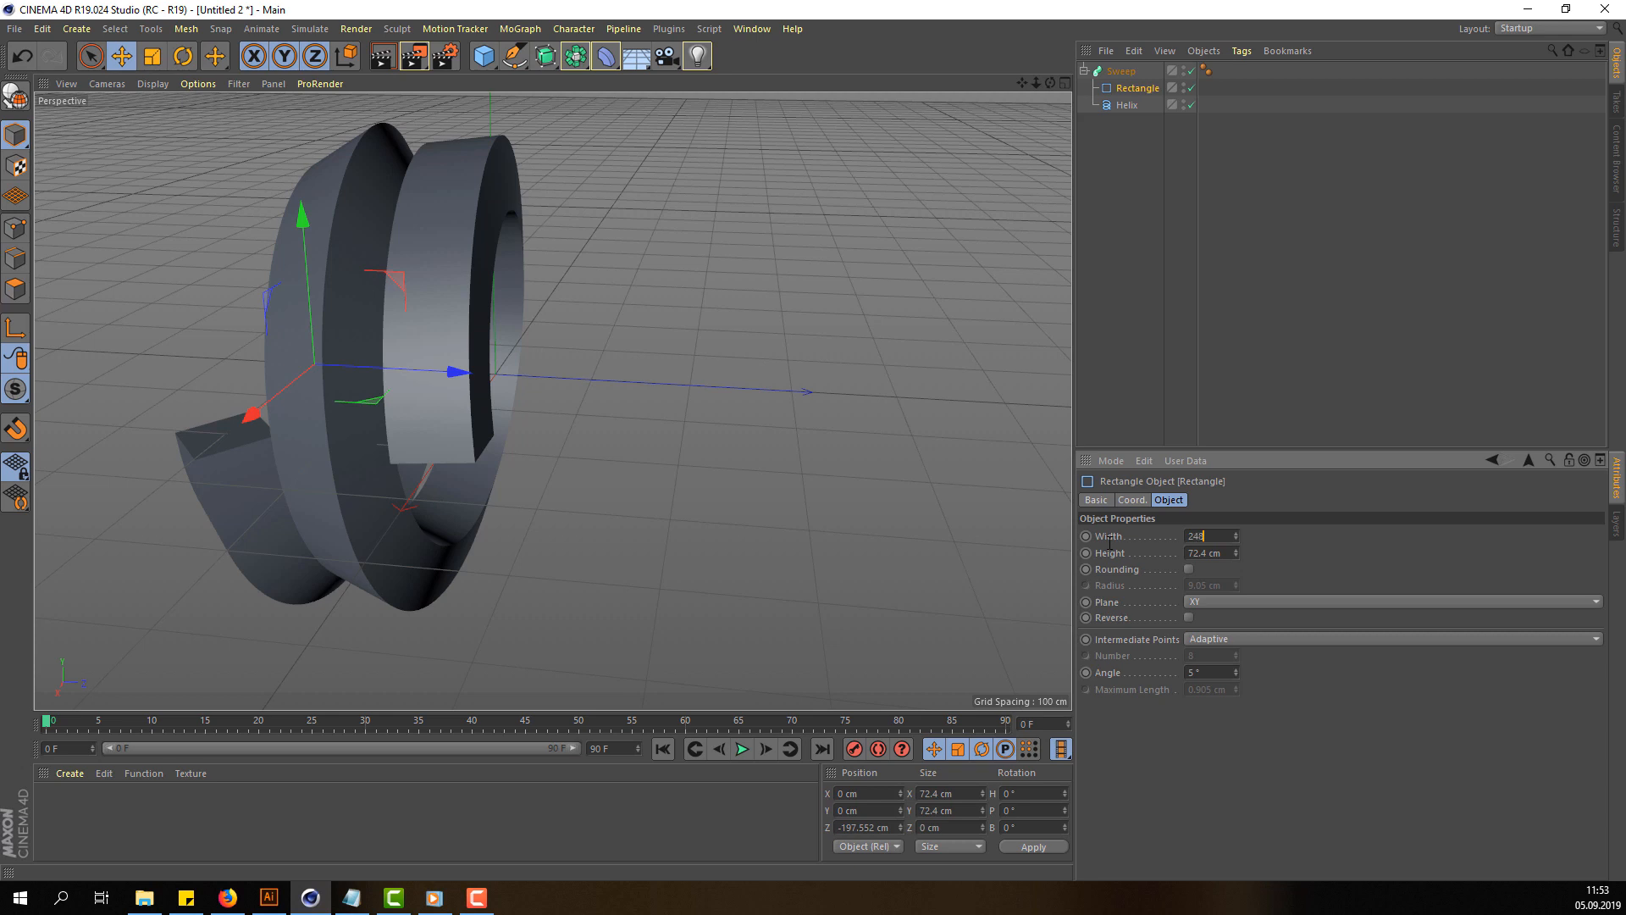
type("48")
key("Return")
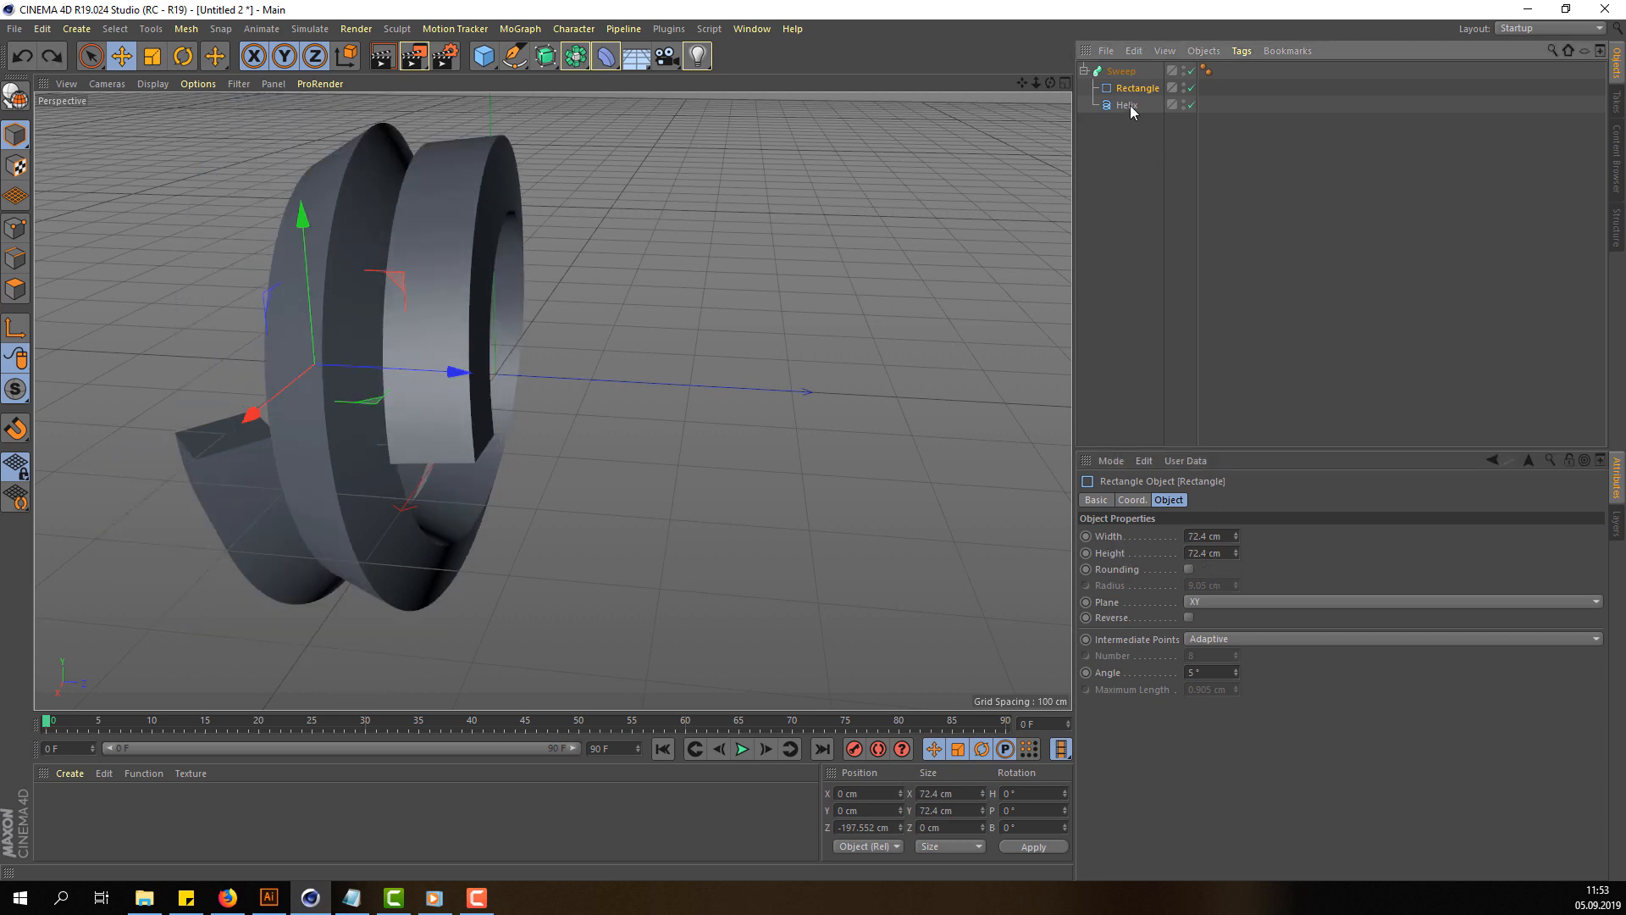
left_click(1125, 74)
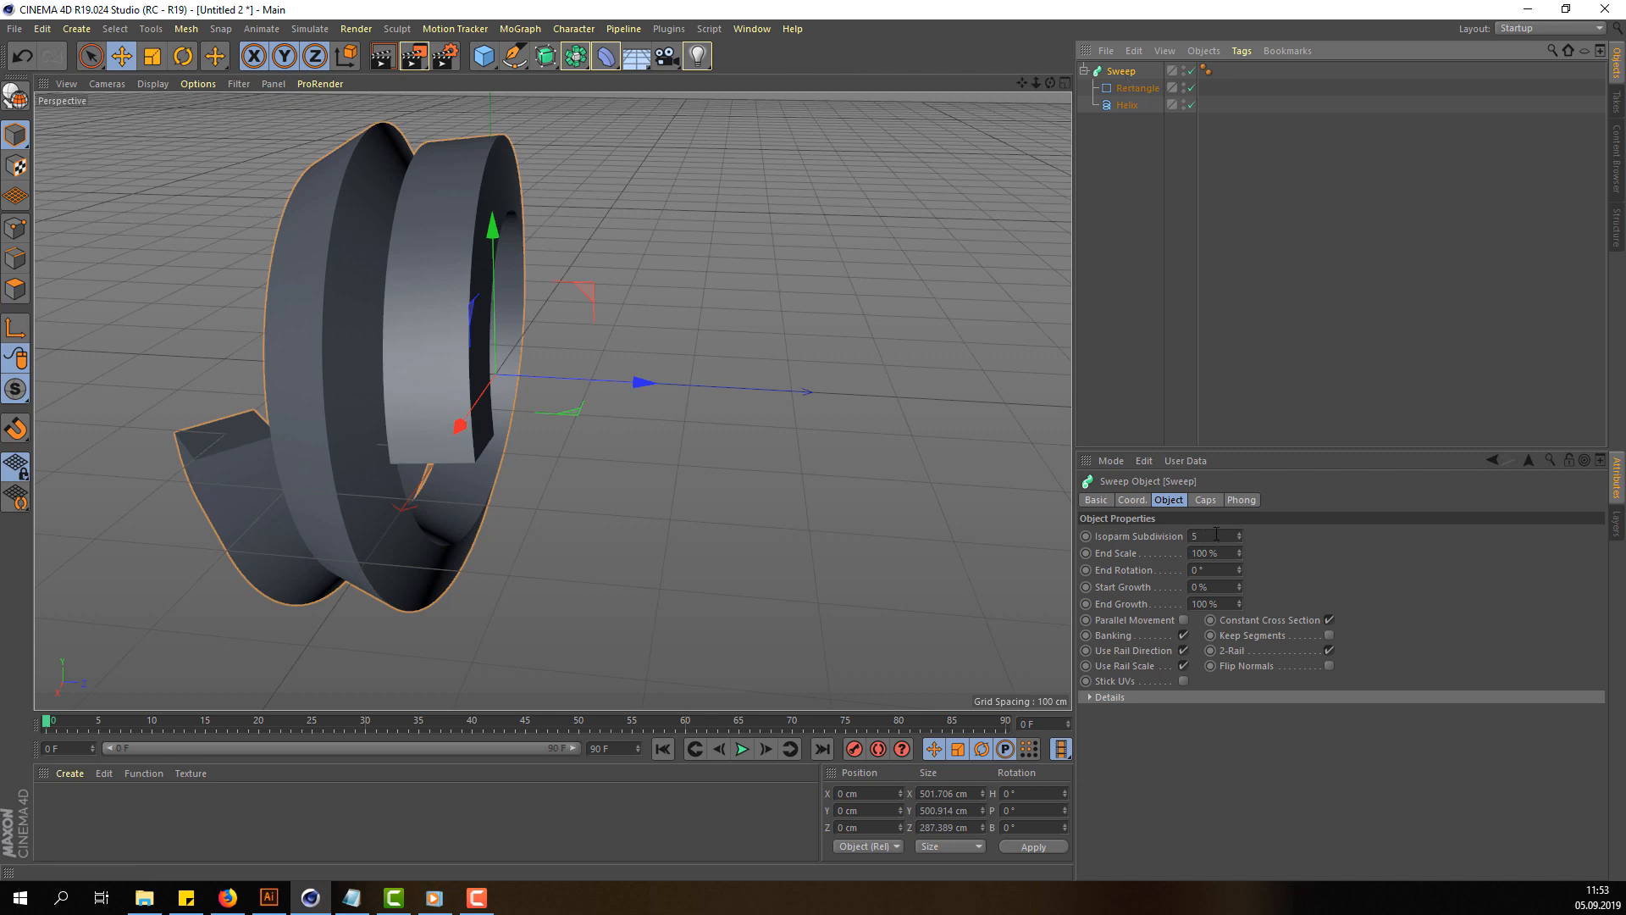
left_click(1133, 89)
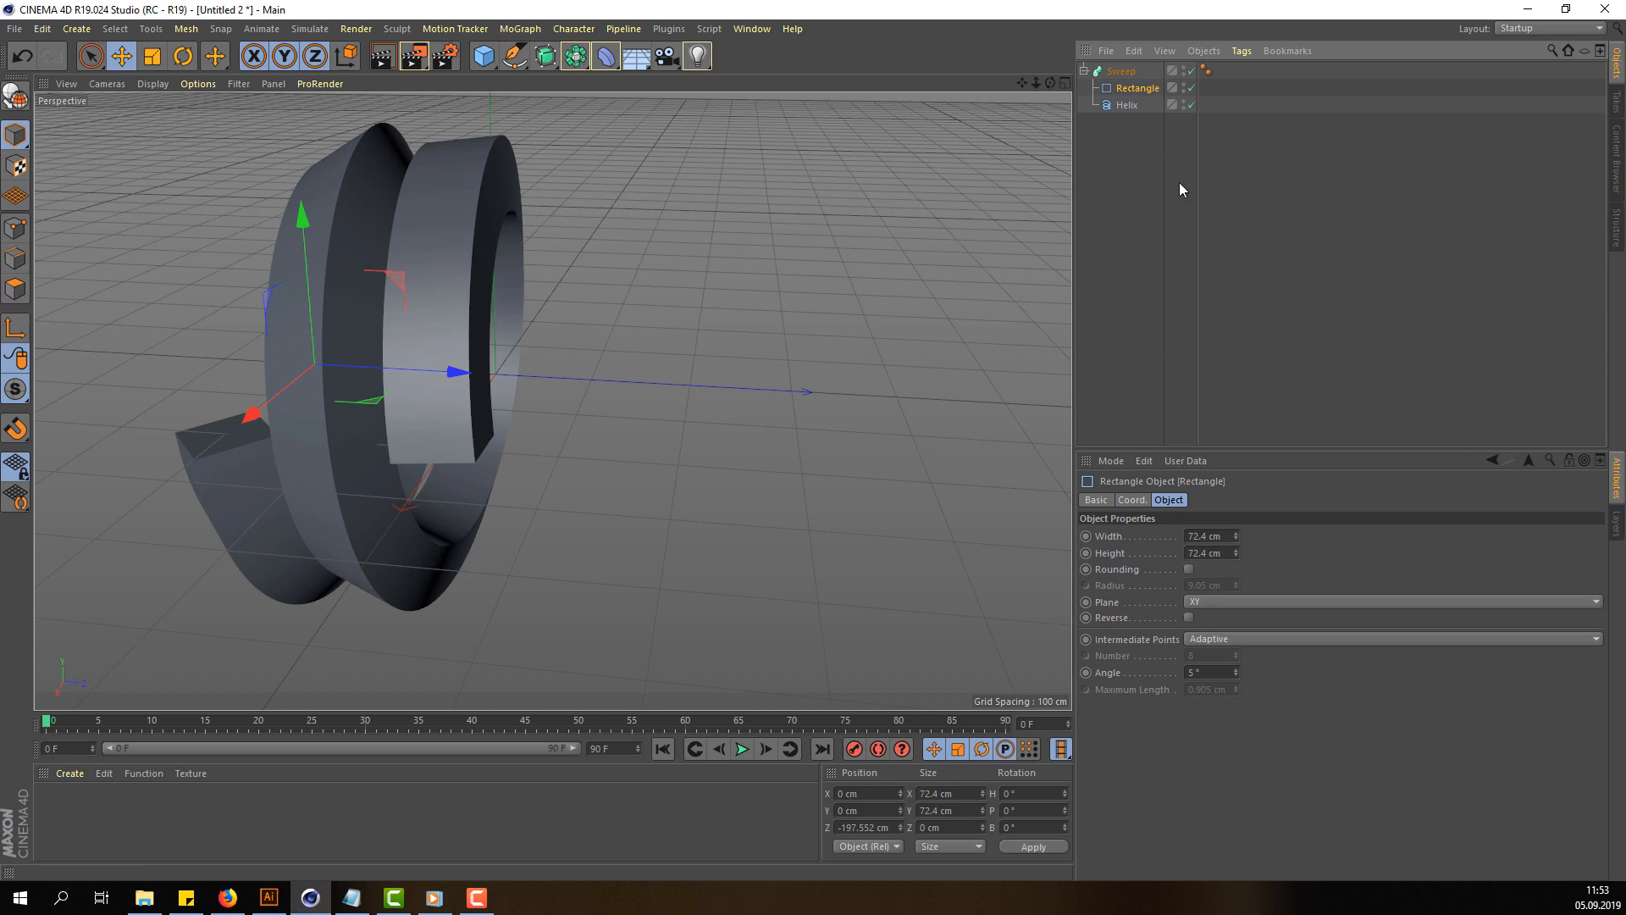
Step: Set the helix's start radius to 248 cm and its end radius to 0 cm
left_click(1129, 106)
key("ctrl+a")
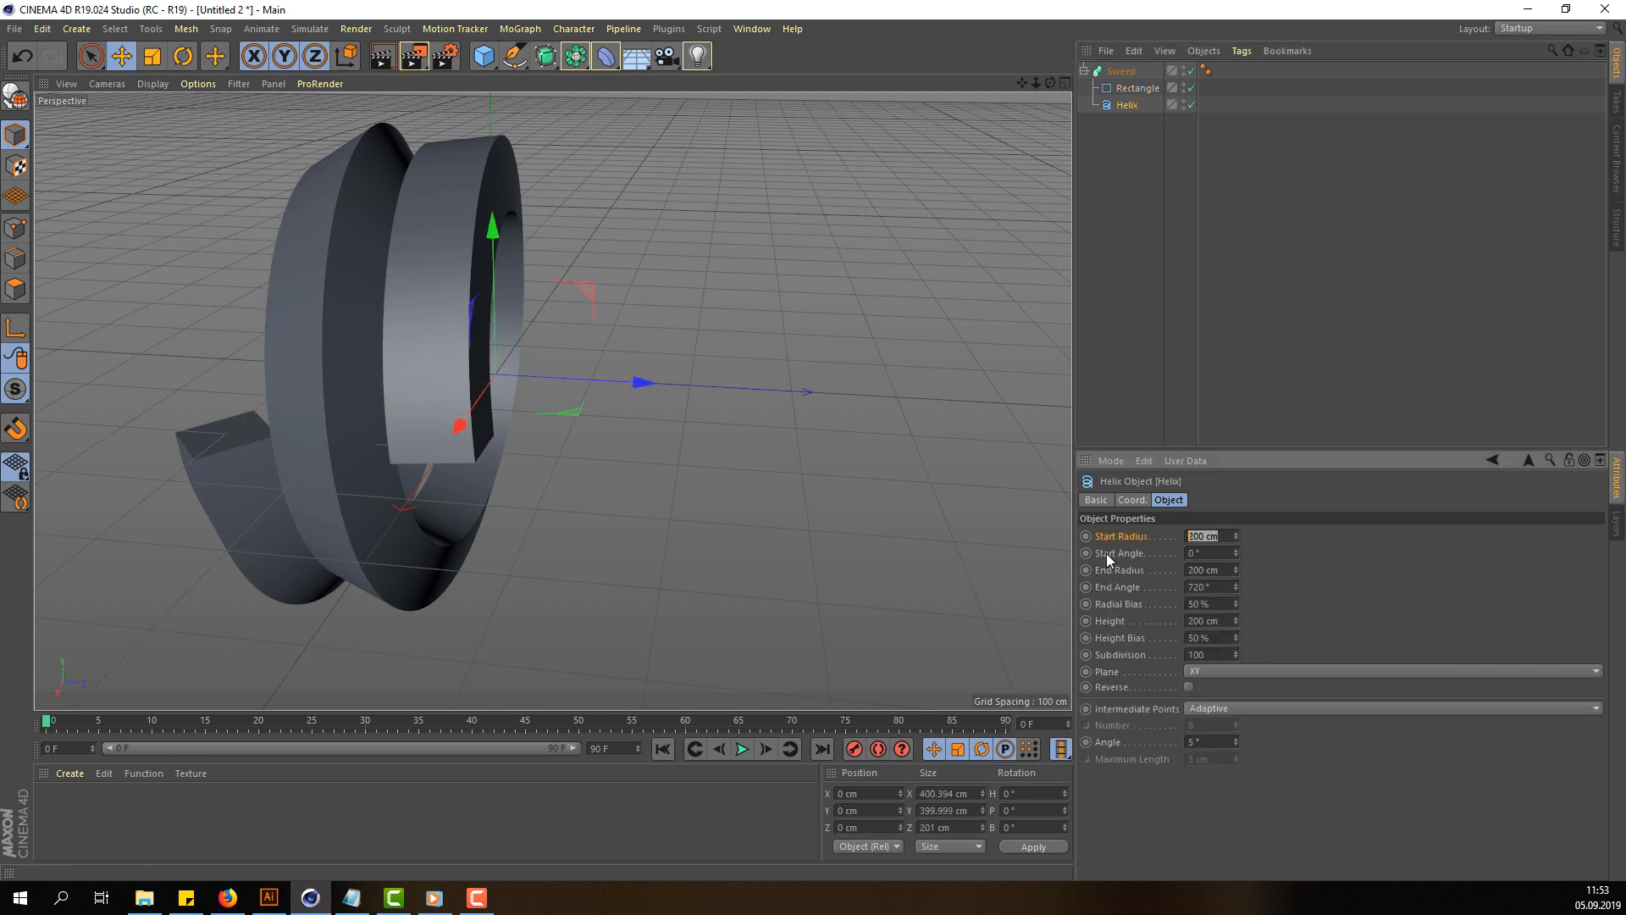
type("148")
key("Return")
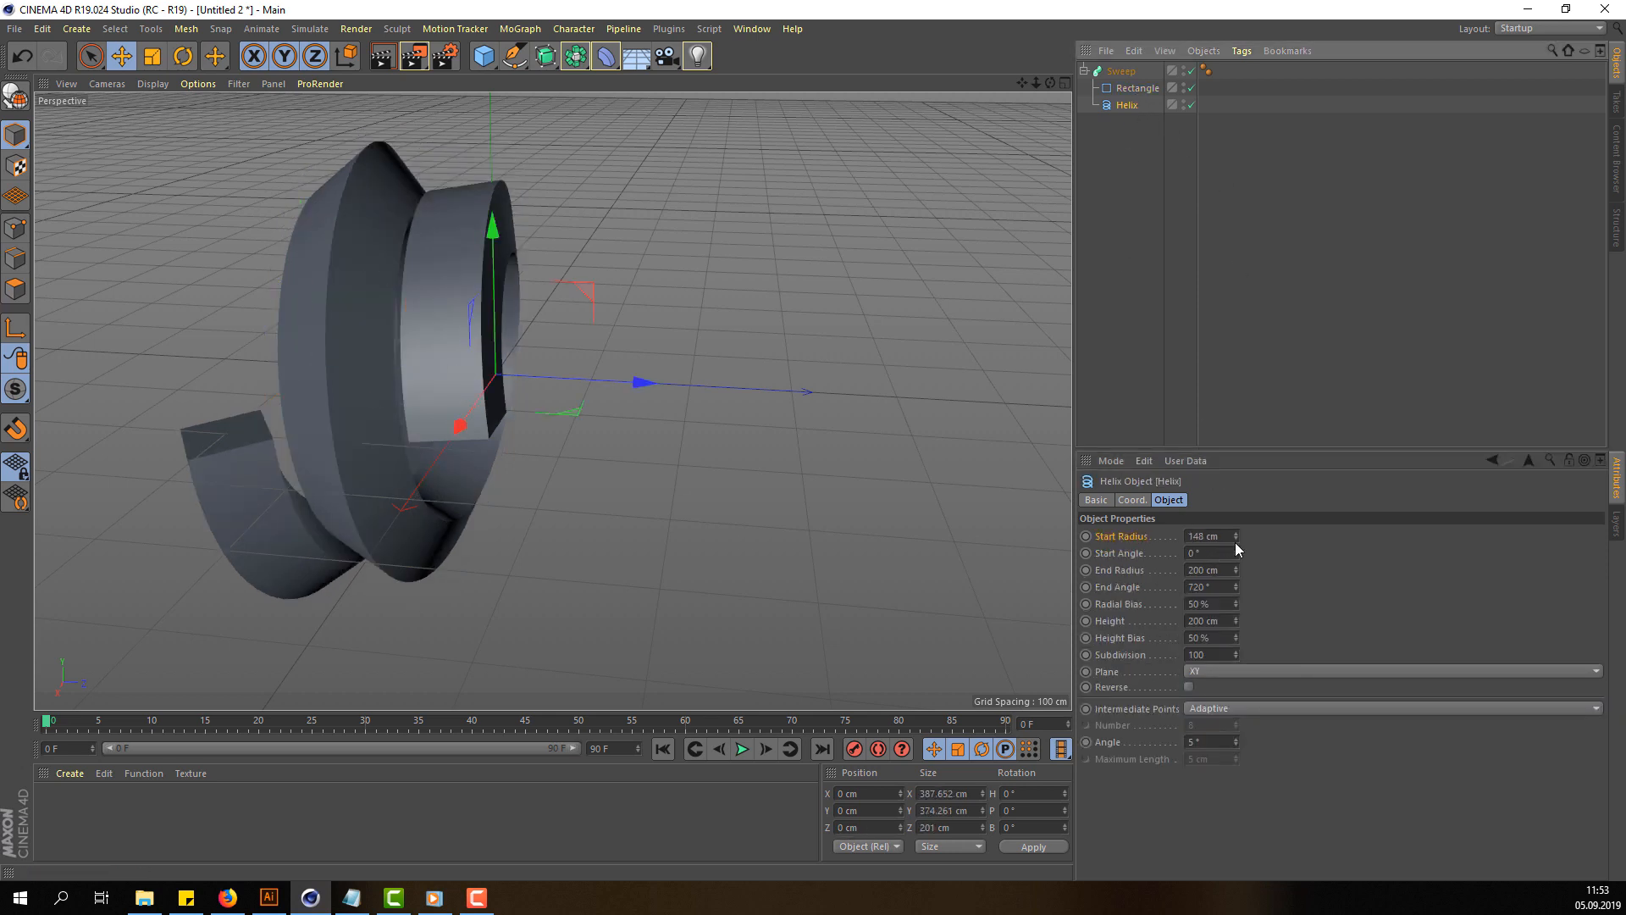
left_click_drag(1237, 535, 1096, 551)
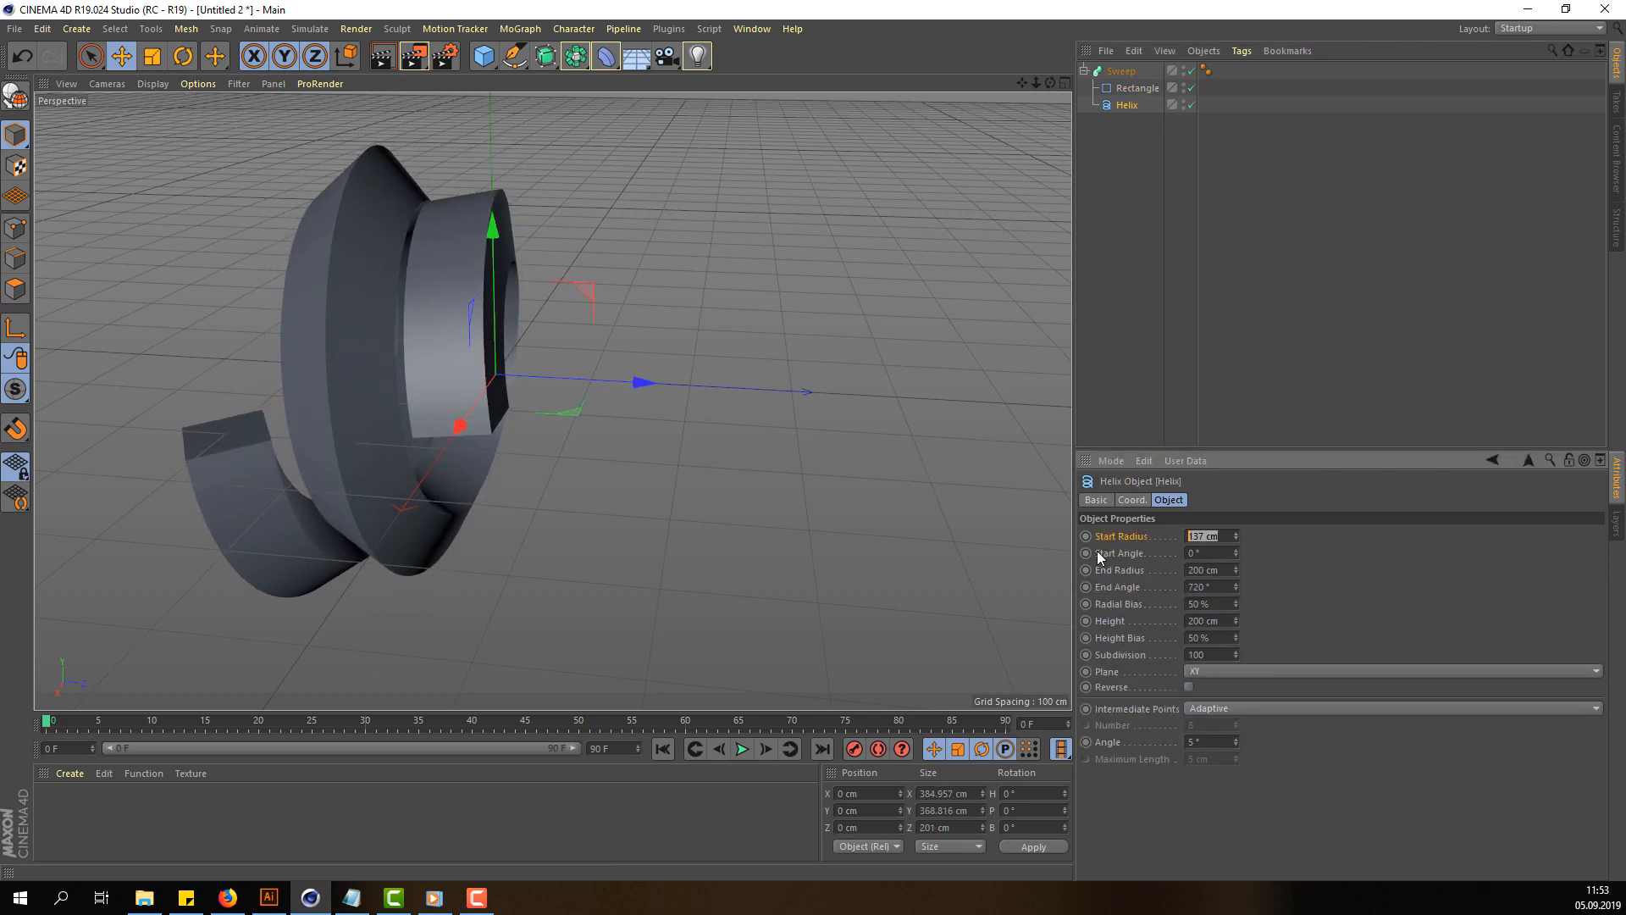
type("248")
key("Return")
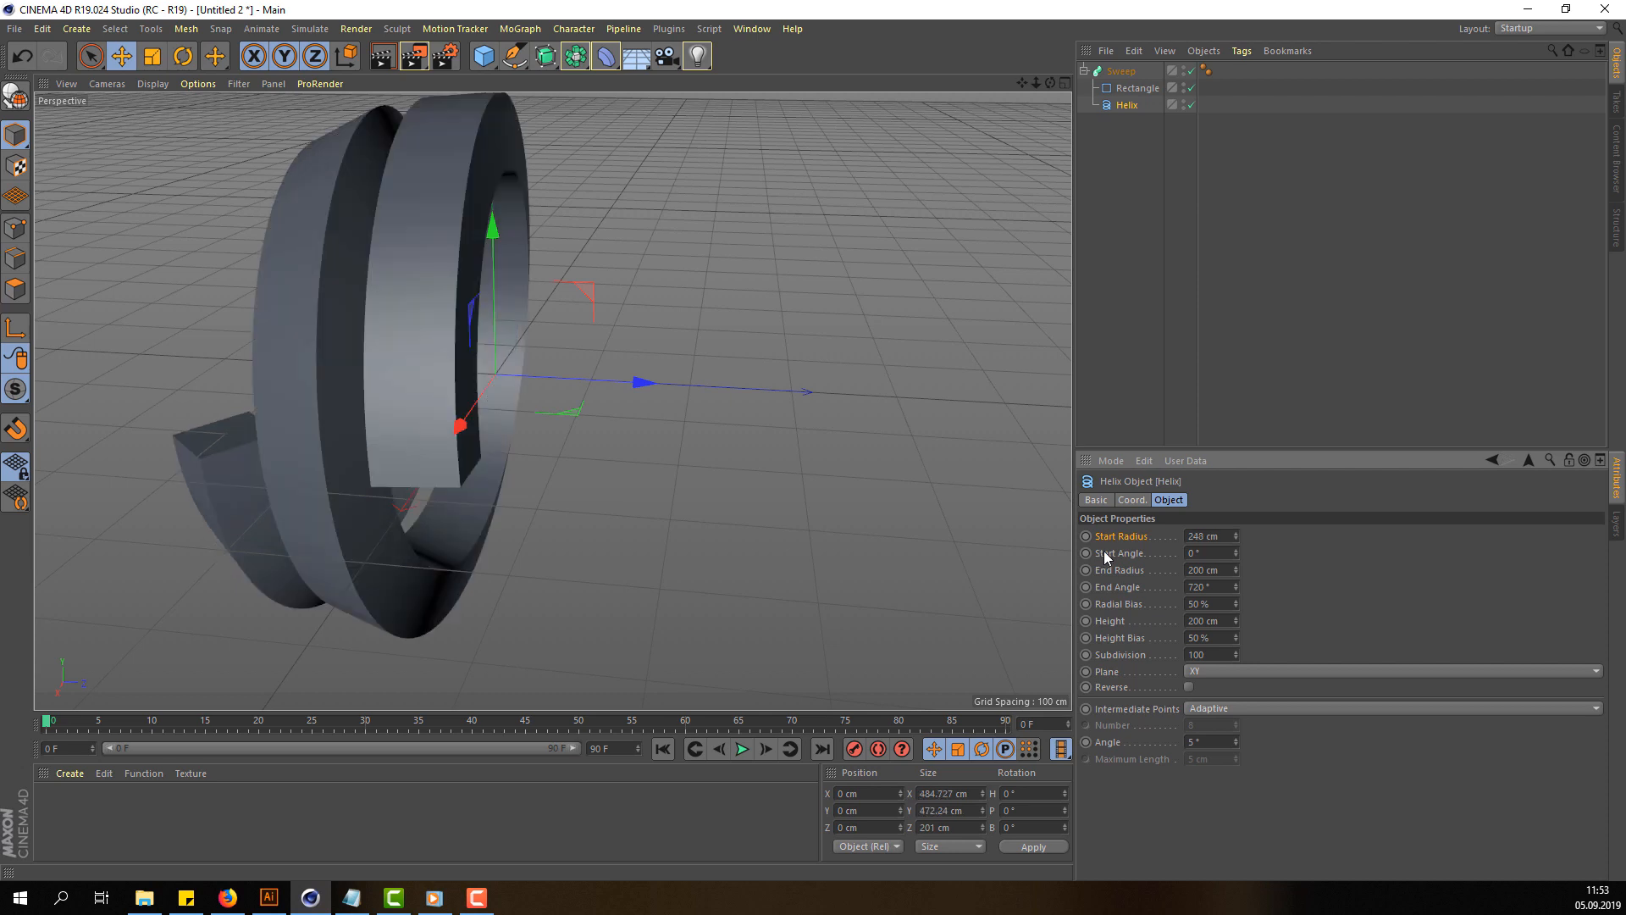
left_click_drag(1221, 571, 1128, 581)
type("0")
key("Return")
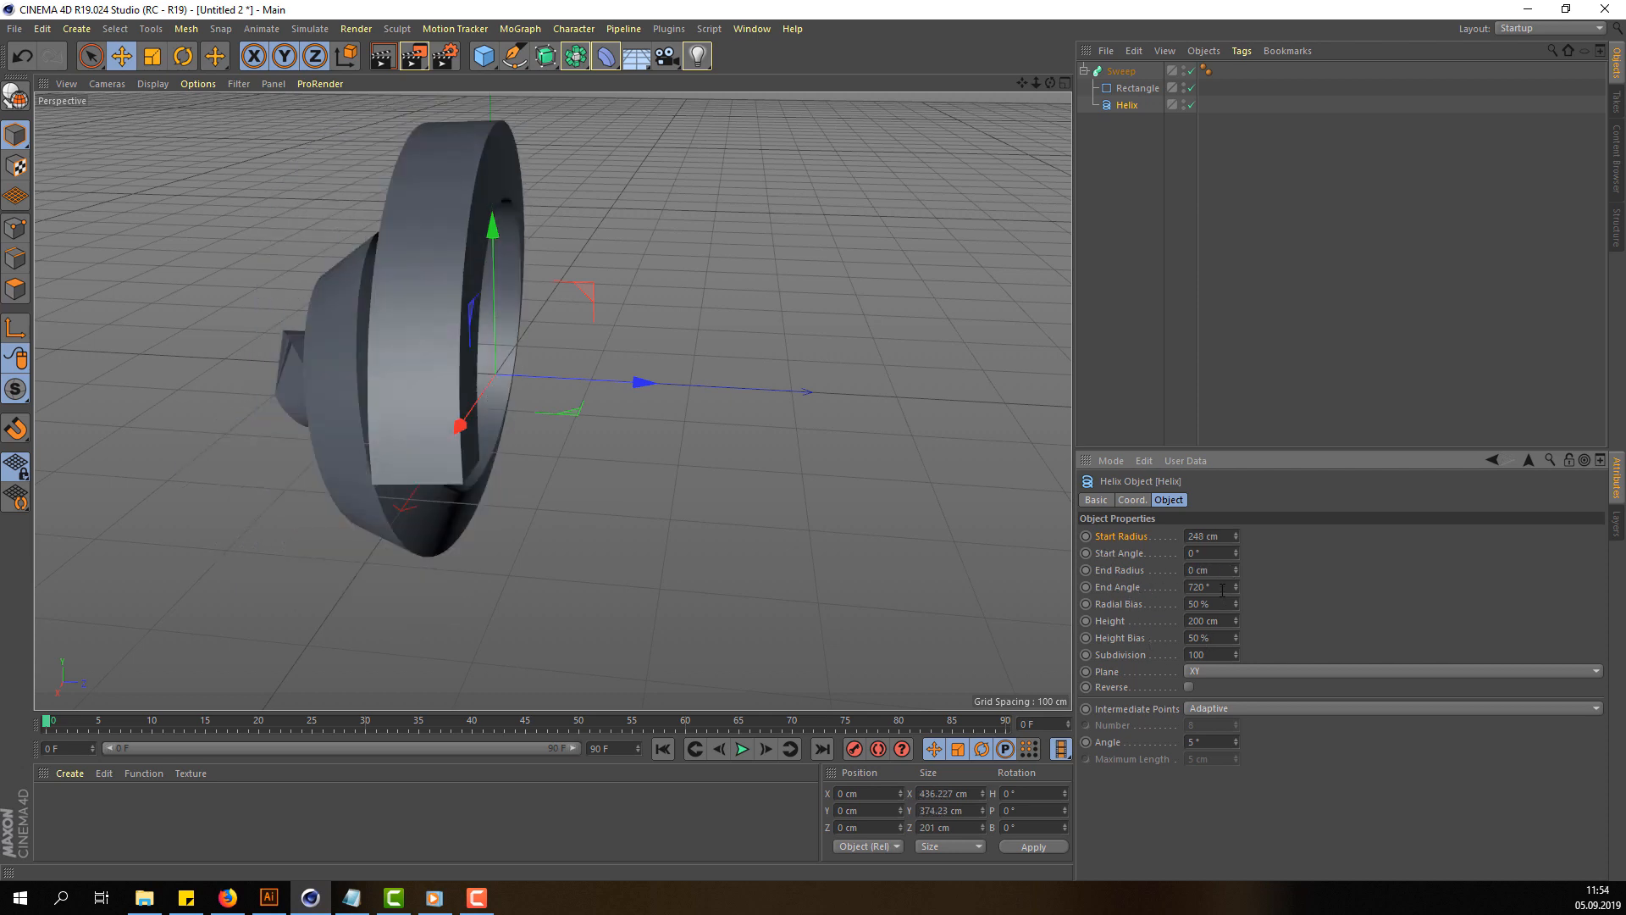
Step: Set the helix's end angle to -10° and its height to 431 cm
left_click_drag(1223, 587, 1127, 612)
type("-10")
key("Return")
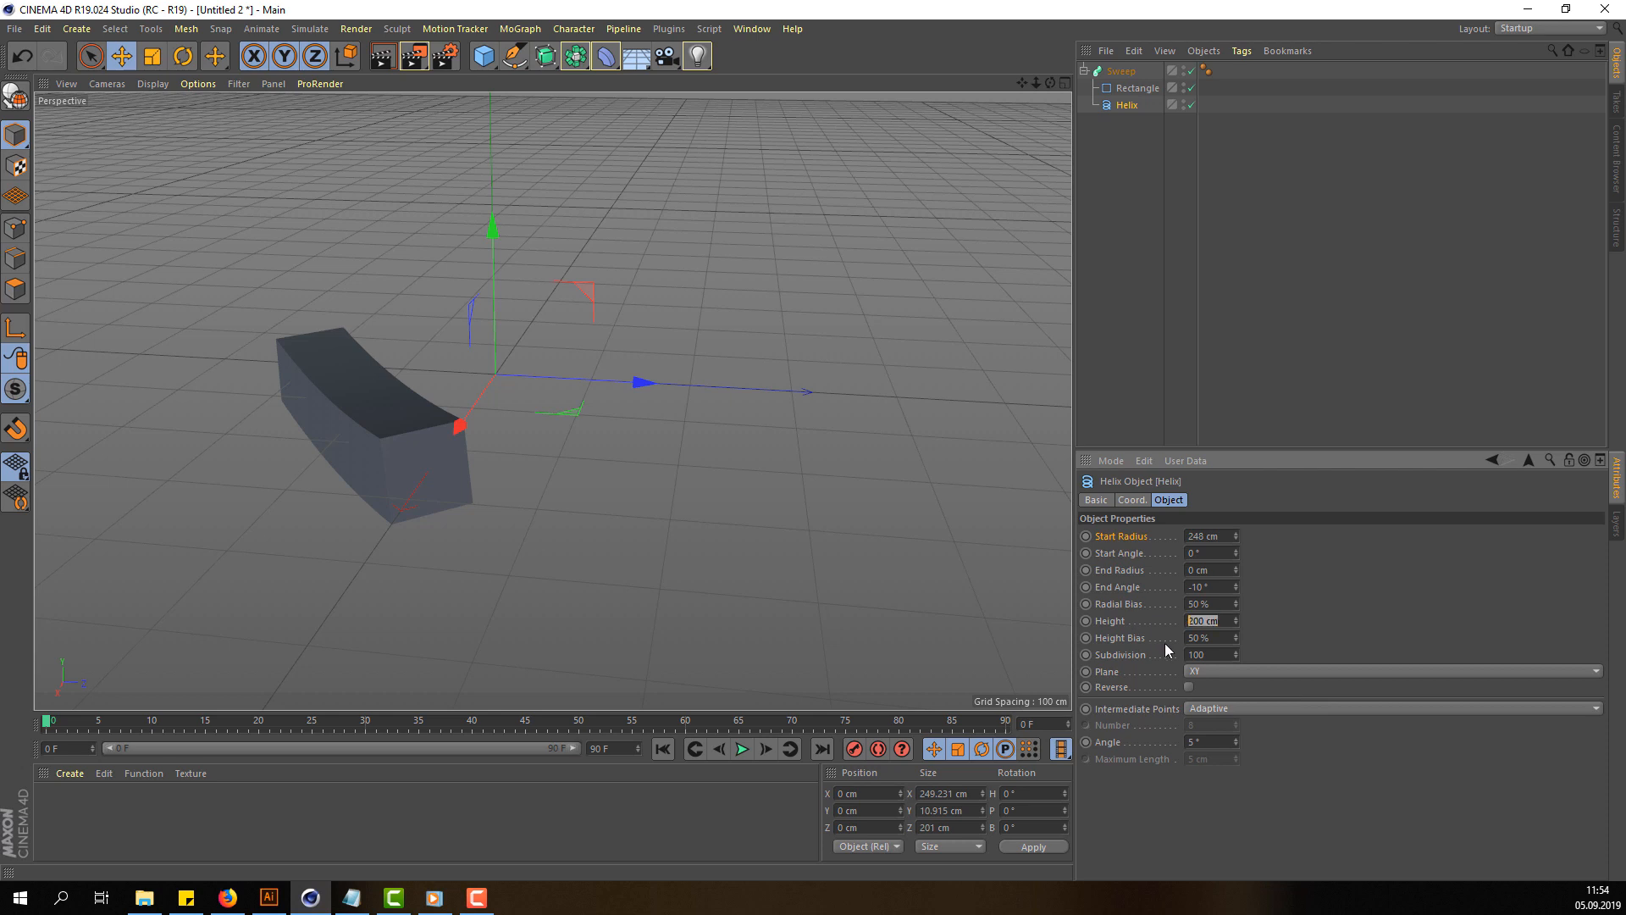
key("Return")
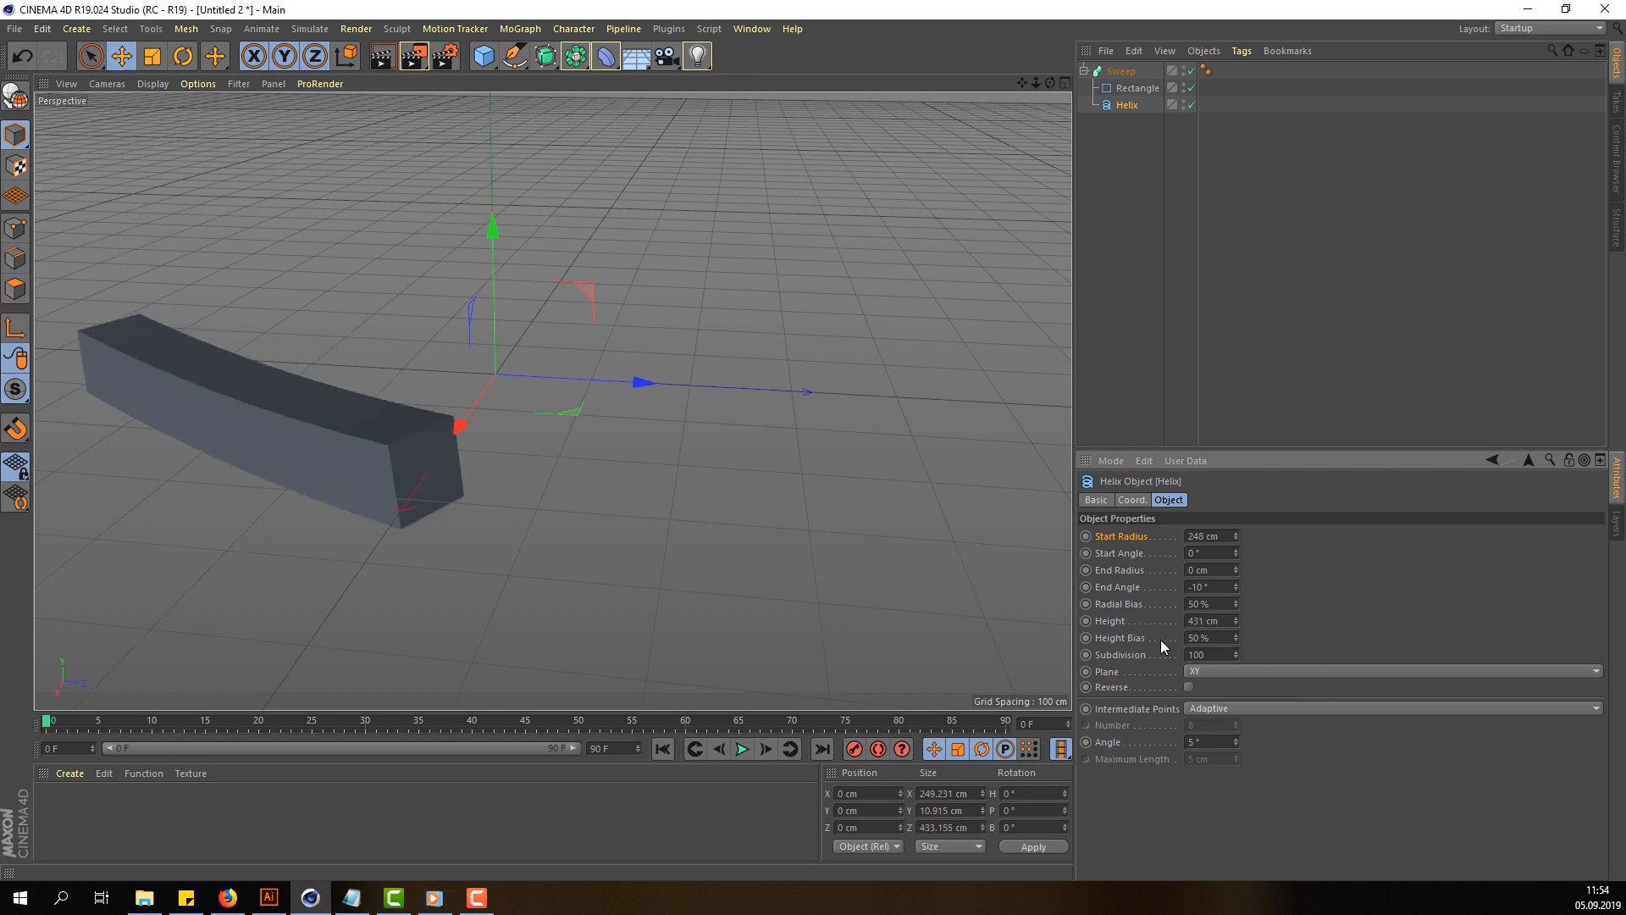
Step: Set the helix's height bias to 20 % and its subdivision to 94
left_click_drag(1220, 638, 1127, 658)
type("20")
key("Tab")
type("94")
key("Return")
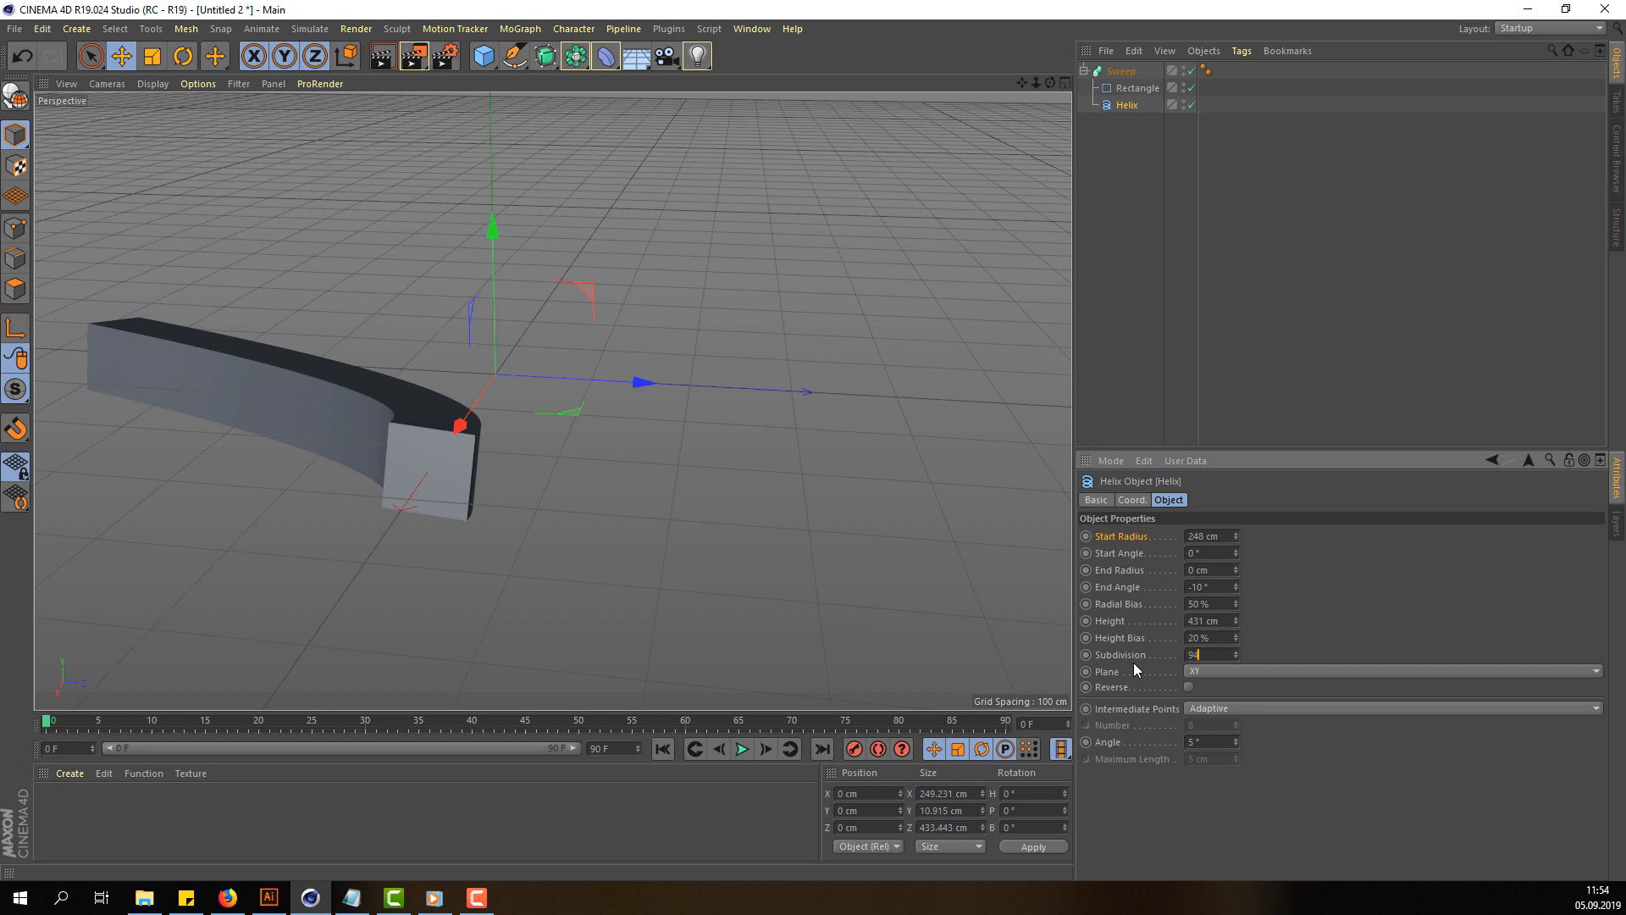
Step: Set the helix's radial bias to 53 %, keeping its start radius at 248 cm
left_click_drag(439, 451, 526, 537, "alt")
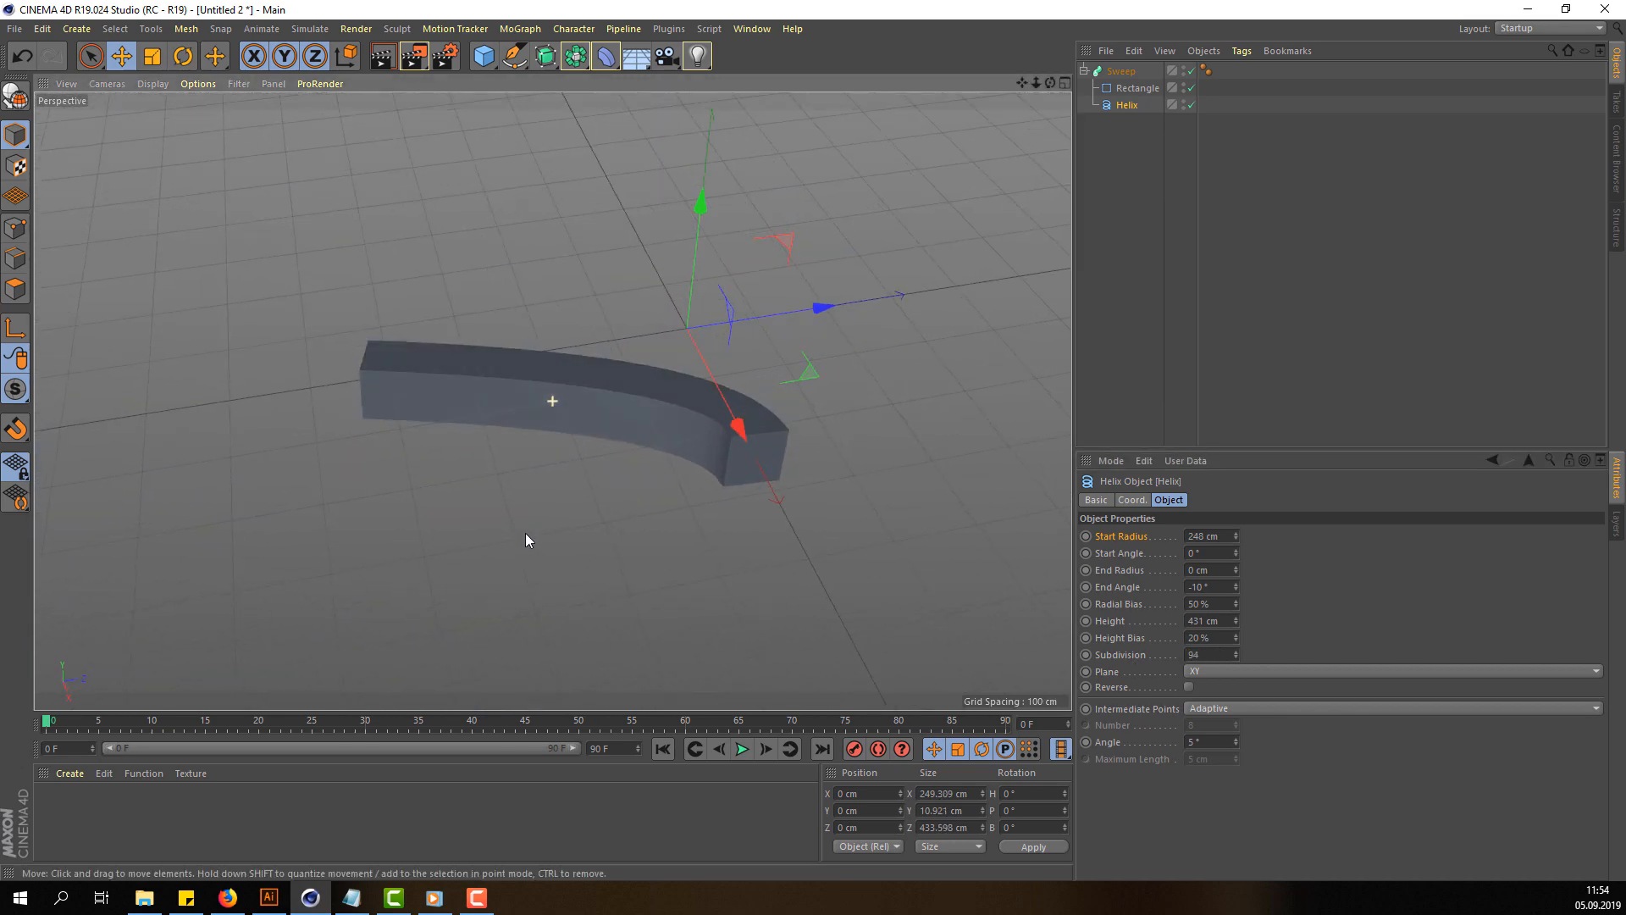
left_click_drag(1237, 536, 1234, 604)
key("ctrl+z")
left_click_drag(569, 542, 511, 511, "alt")
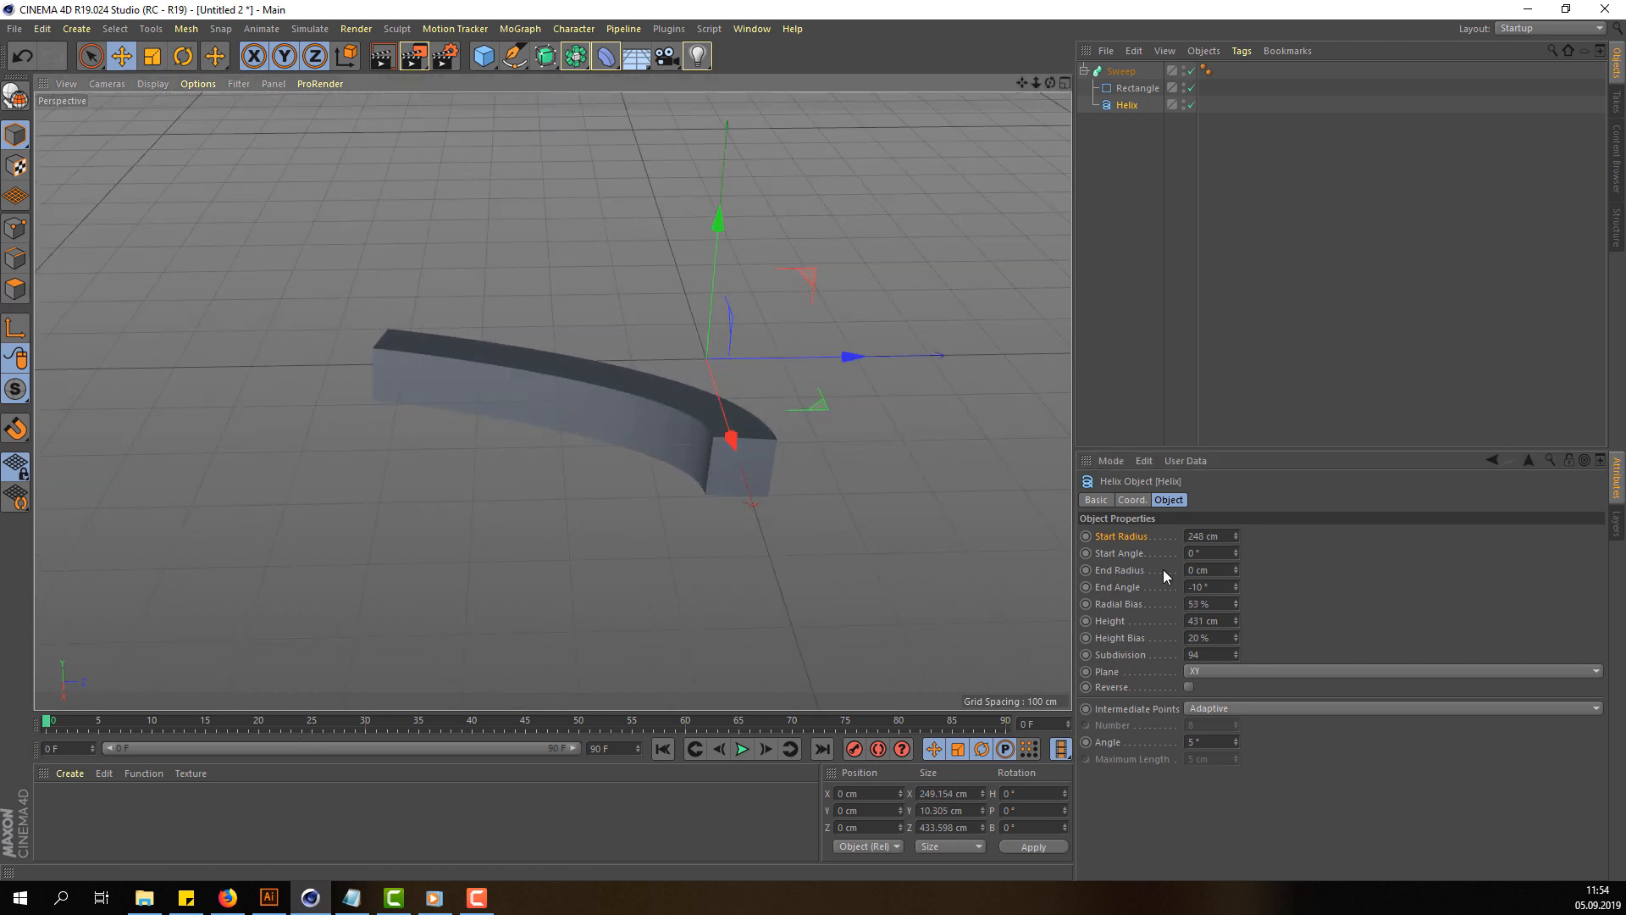
Step: Keyframe the helix's start radius at 248 cm on frame 0 and at 2992 cm on frame 90
left_click(1087, 537, "ctrl")
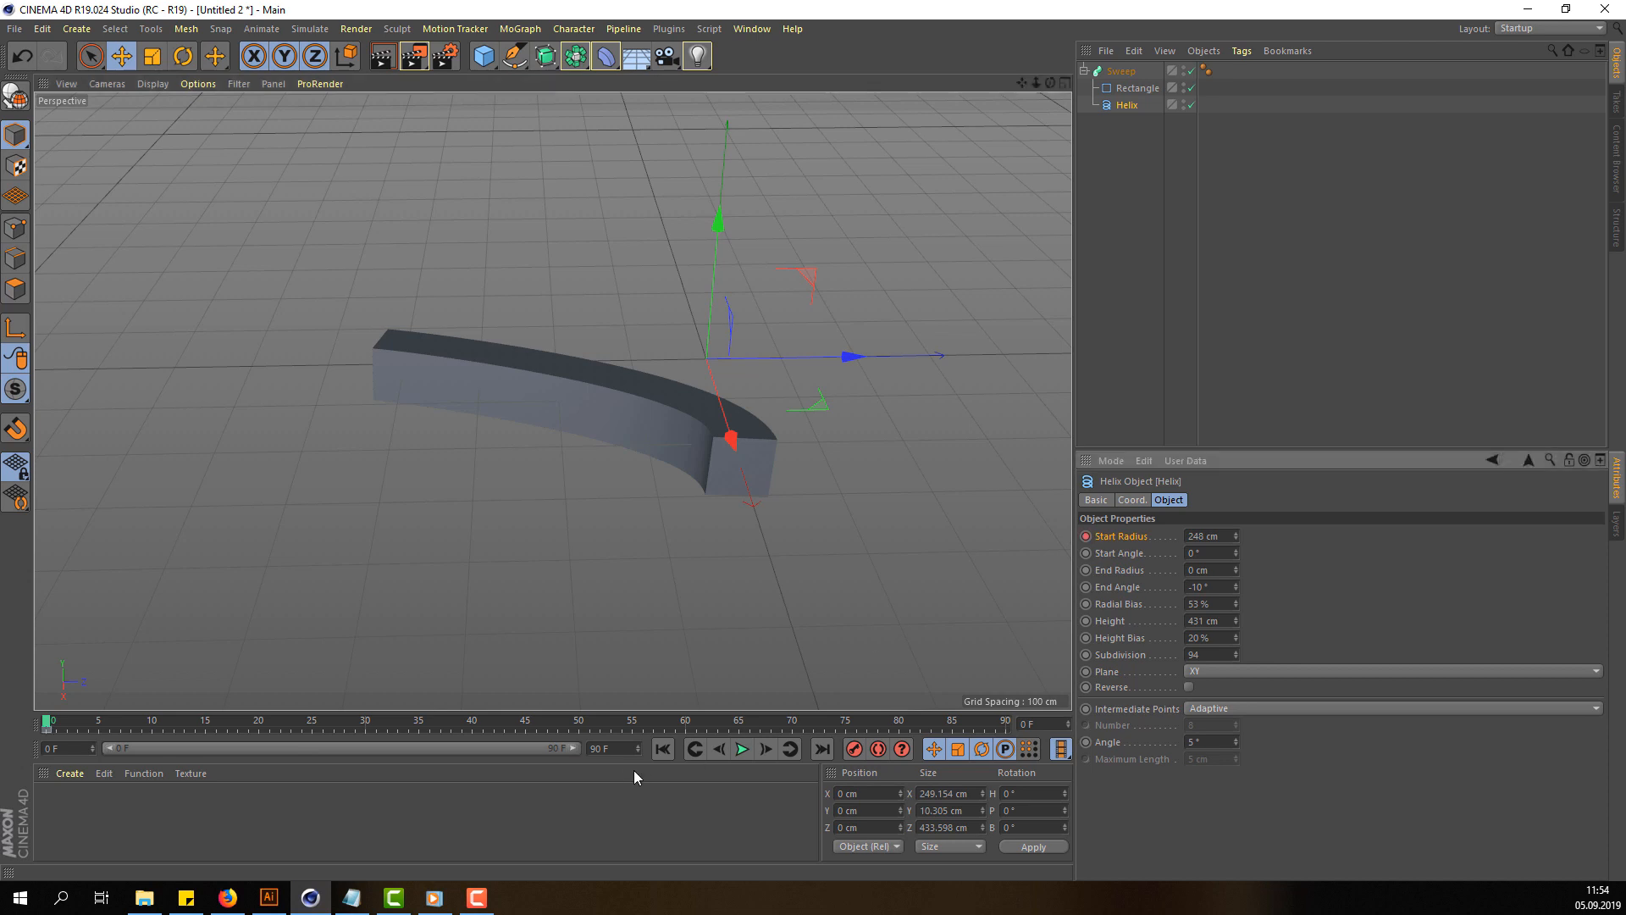
left_click_drag(46, 727, 1017, 726)
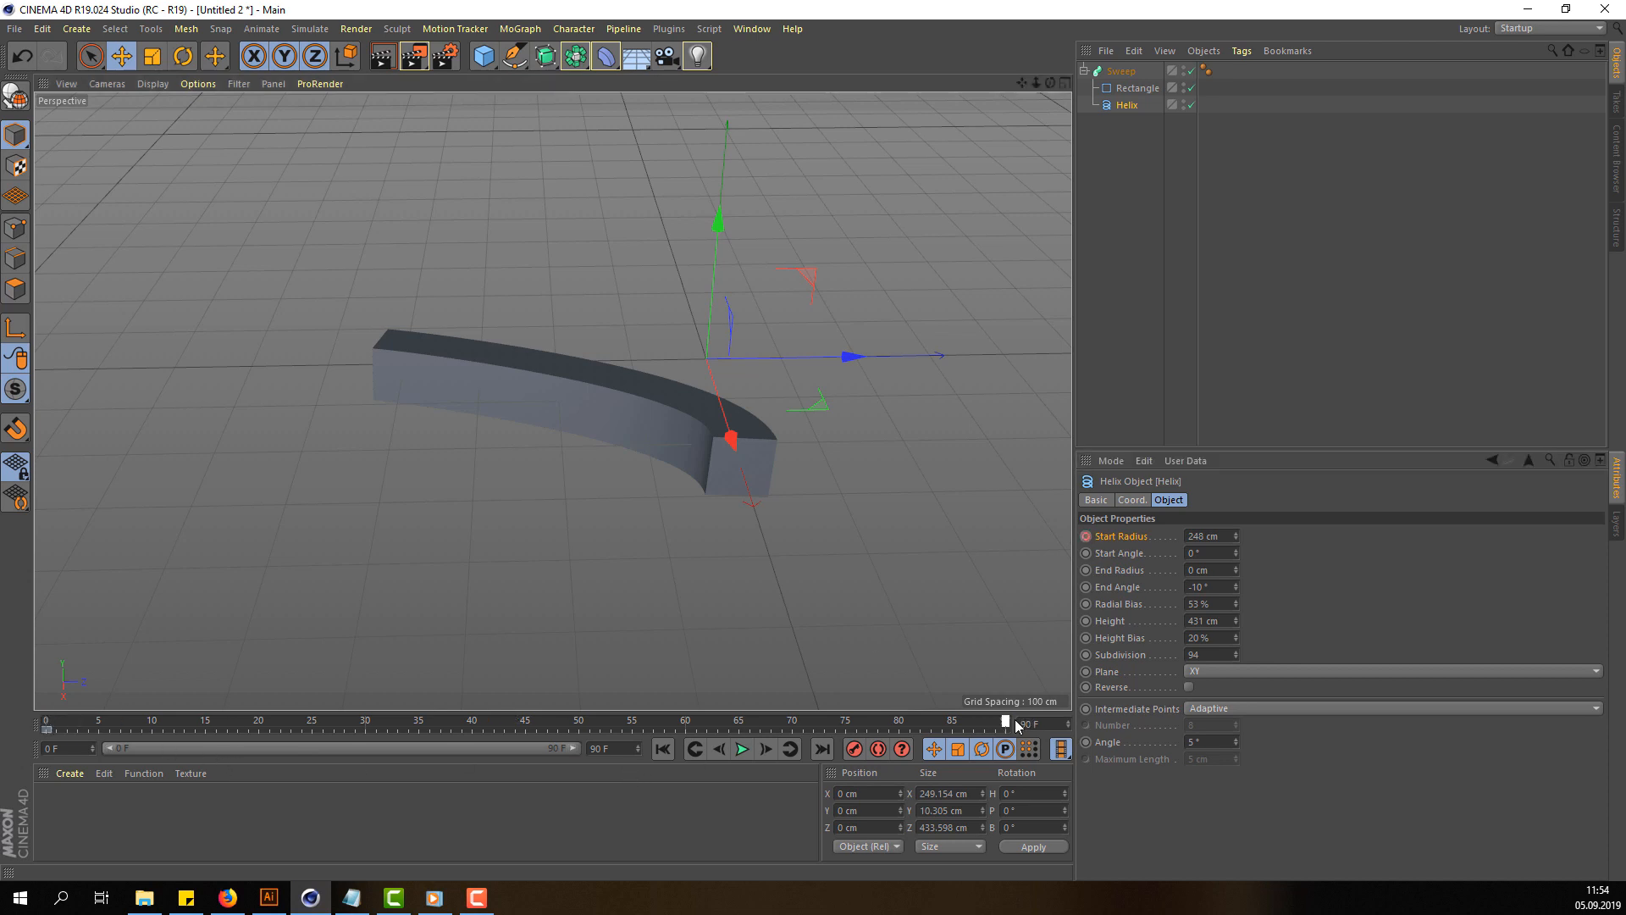
left_click_drag(1220, 536, 1145, 539)
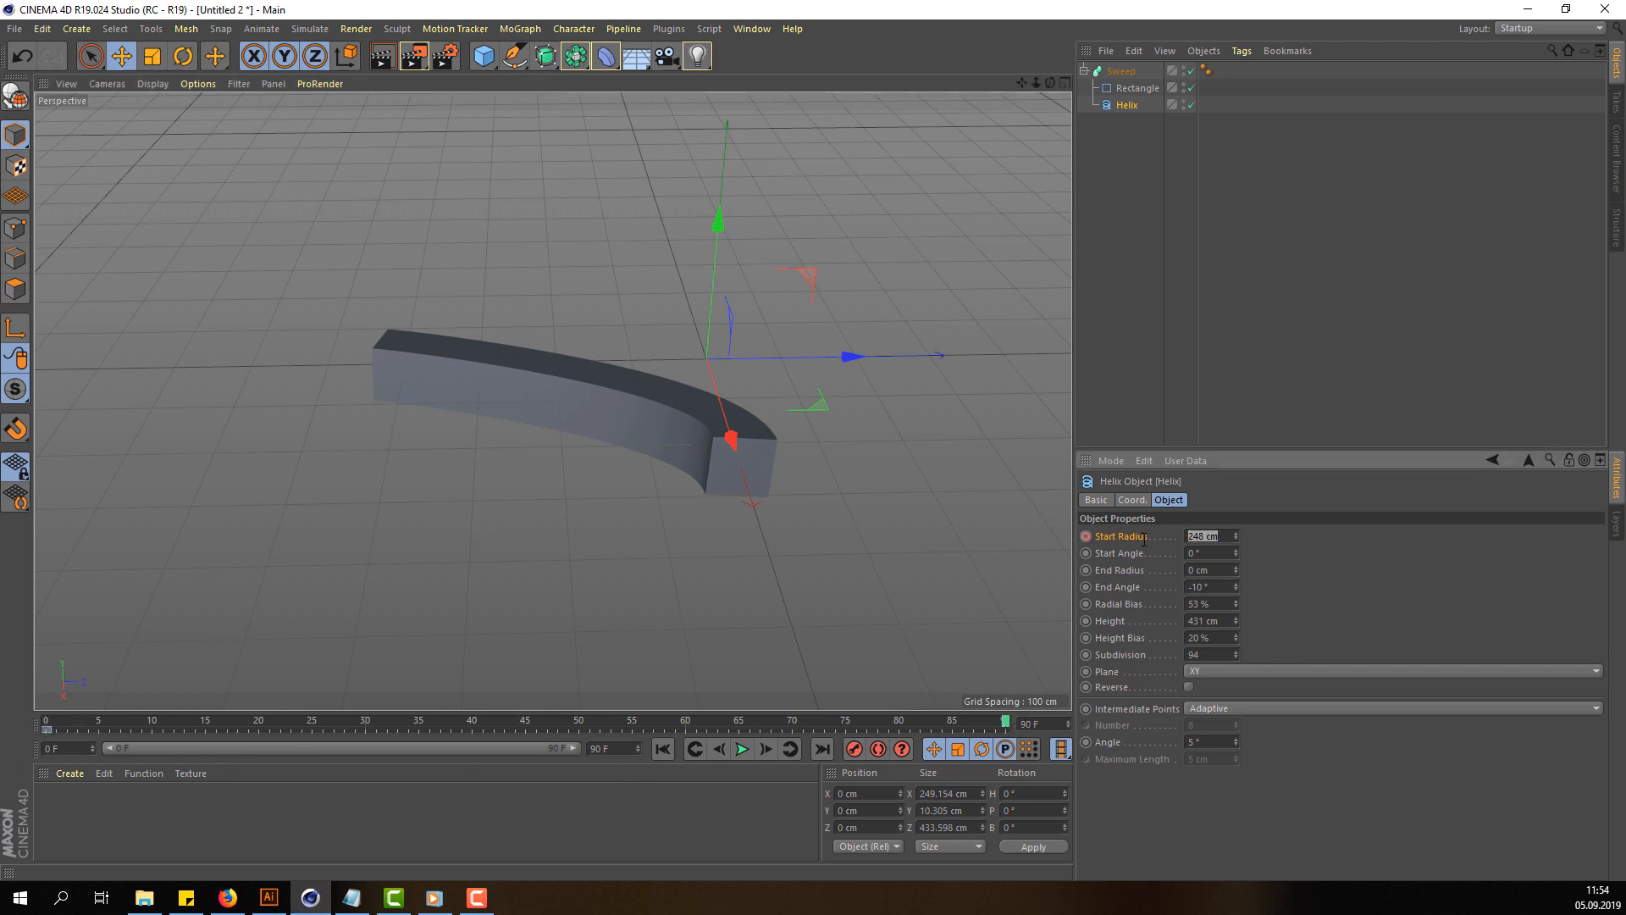
type("2992")
key("Return")
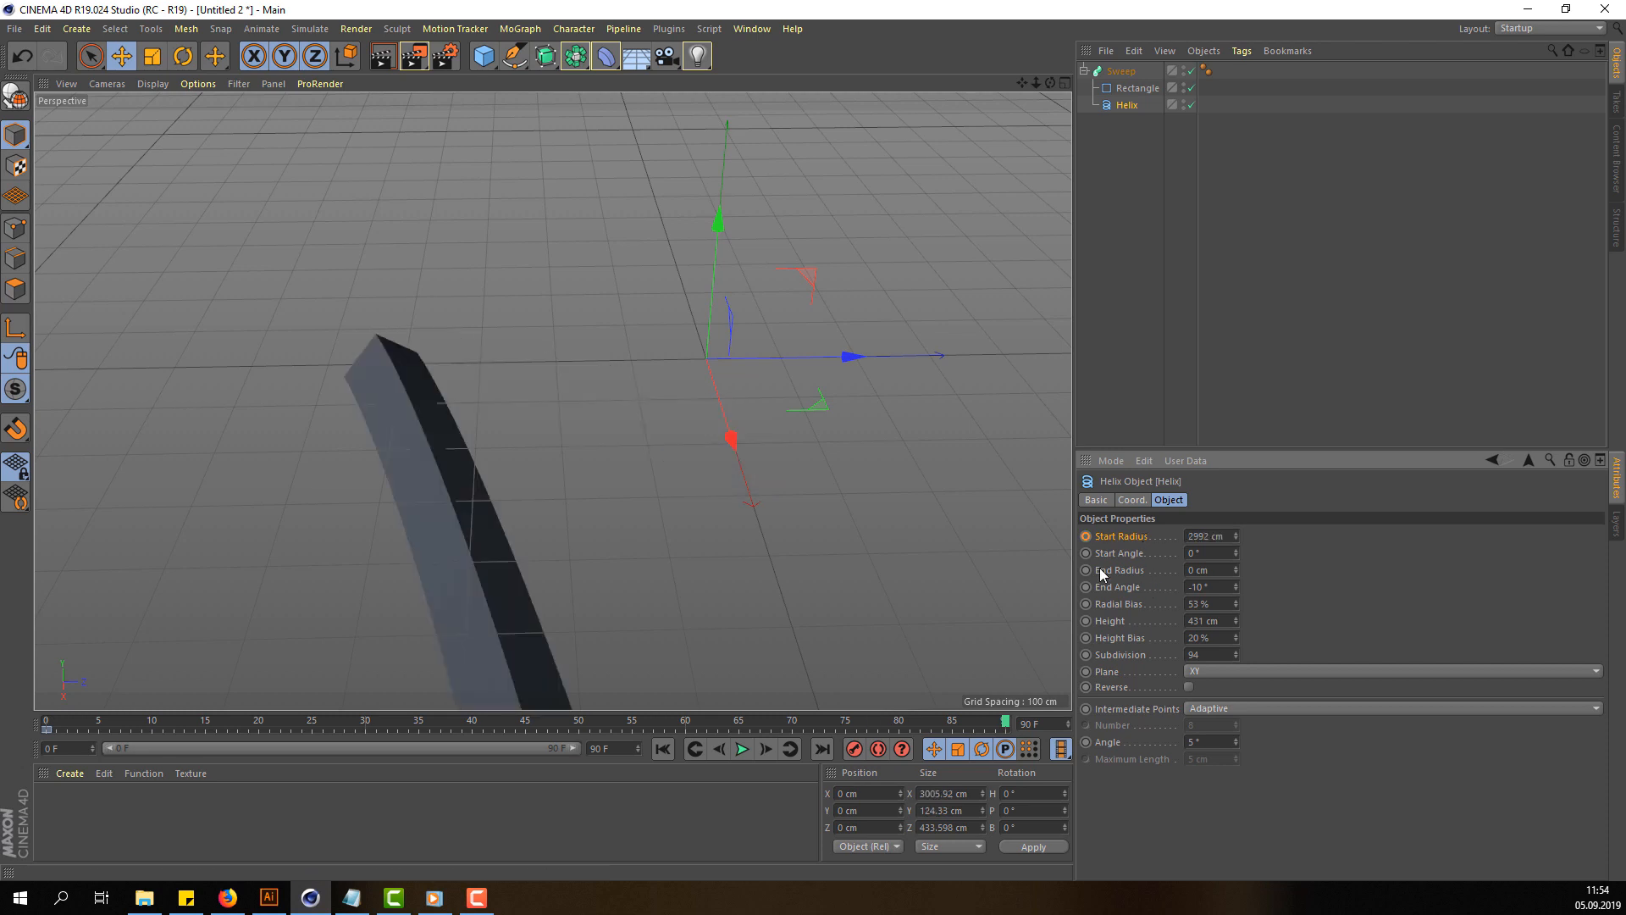
left_click(1088, 537)
Step: Frame the whole swept shape and play the animation from frame 0 to check how the start radius changes
scroll(718, 551, "down", 5)
middle_click_drag(720, 571, 640, 398, "alt")
scroll(635, 534, "down", 4)
middle_click_drag(636, 561, 806, 675, "alt")
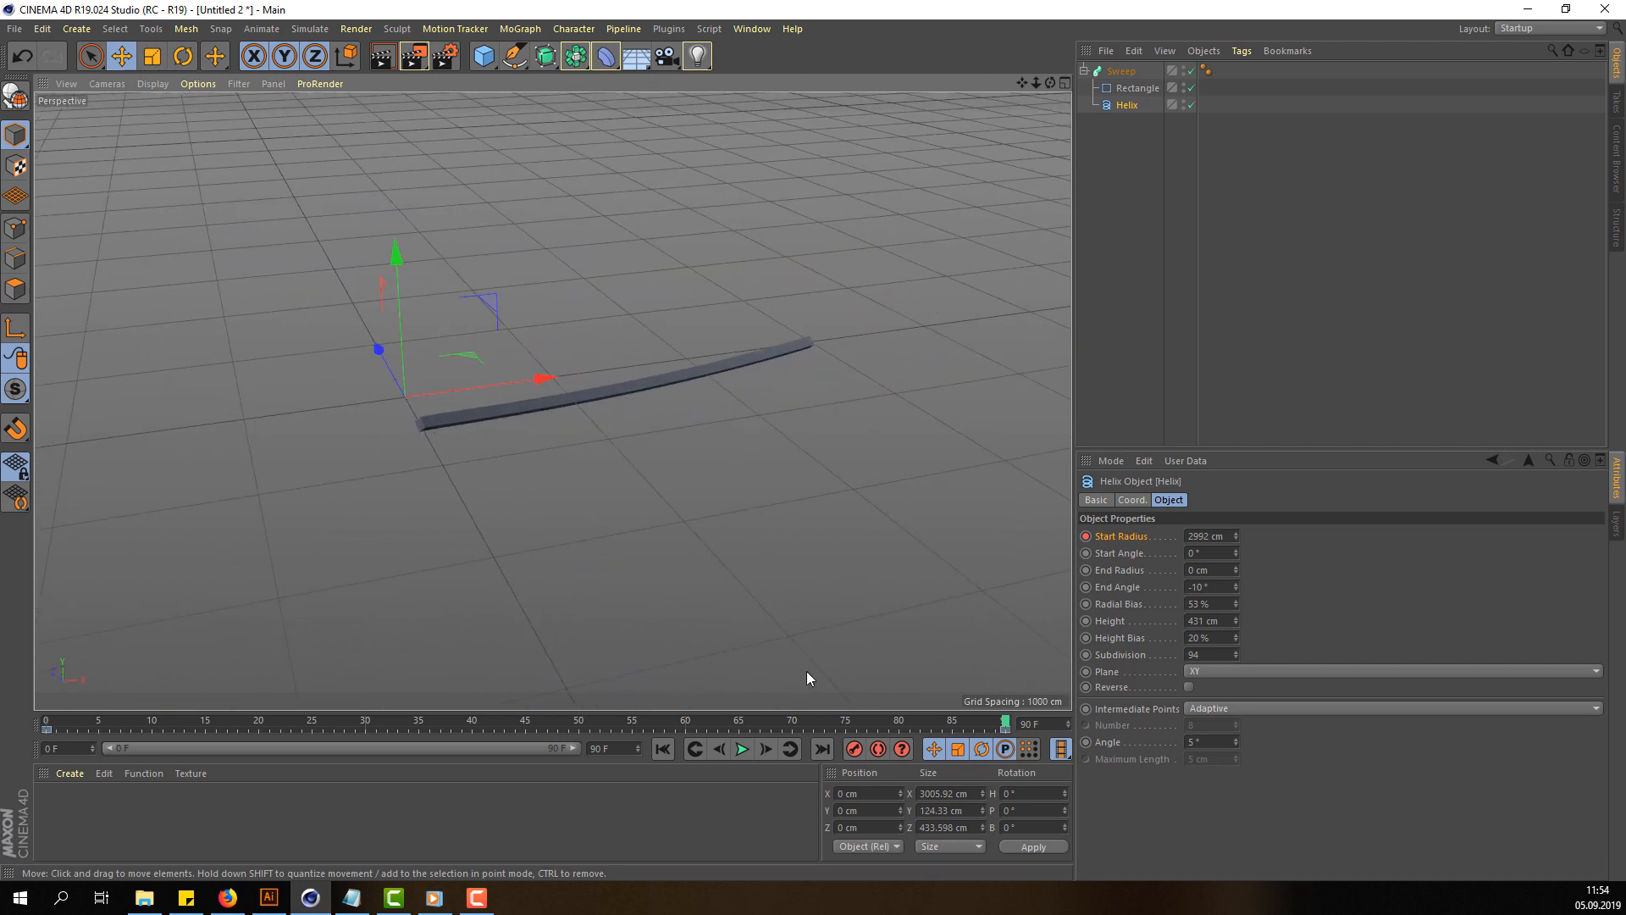
left_click_drag(1006, 727, 48, 724)
left_click(742, 750)
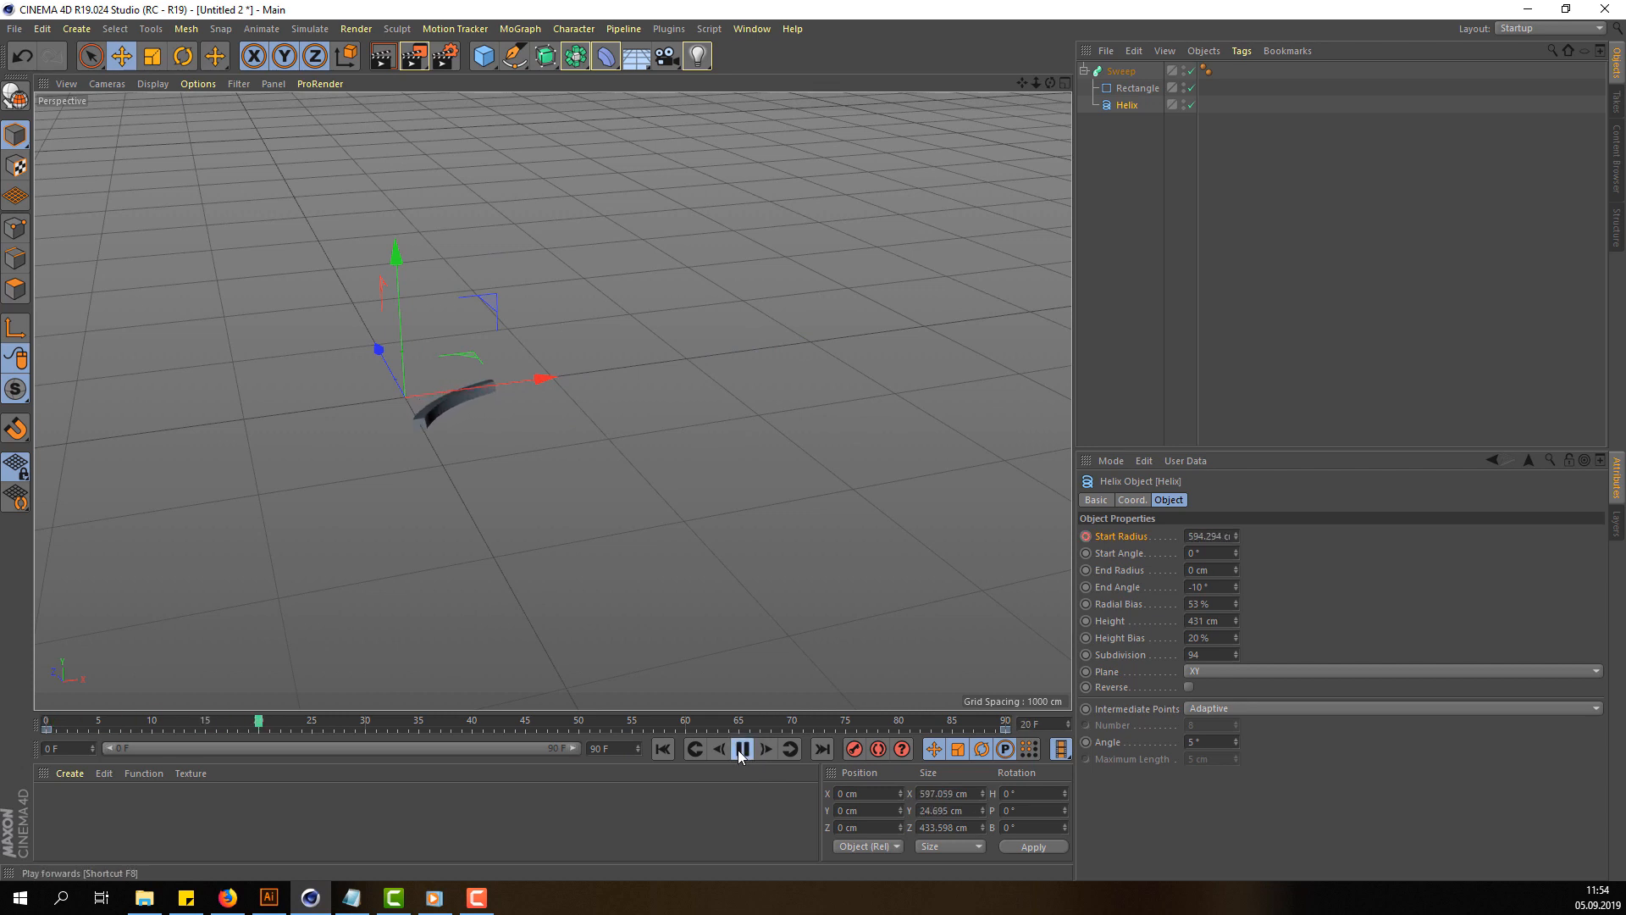
left_click(741, 749)
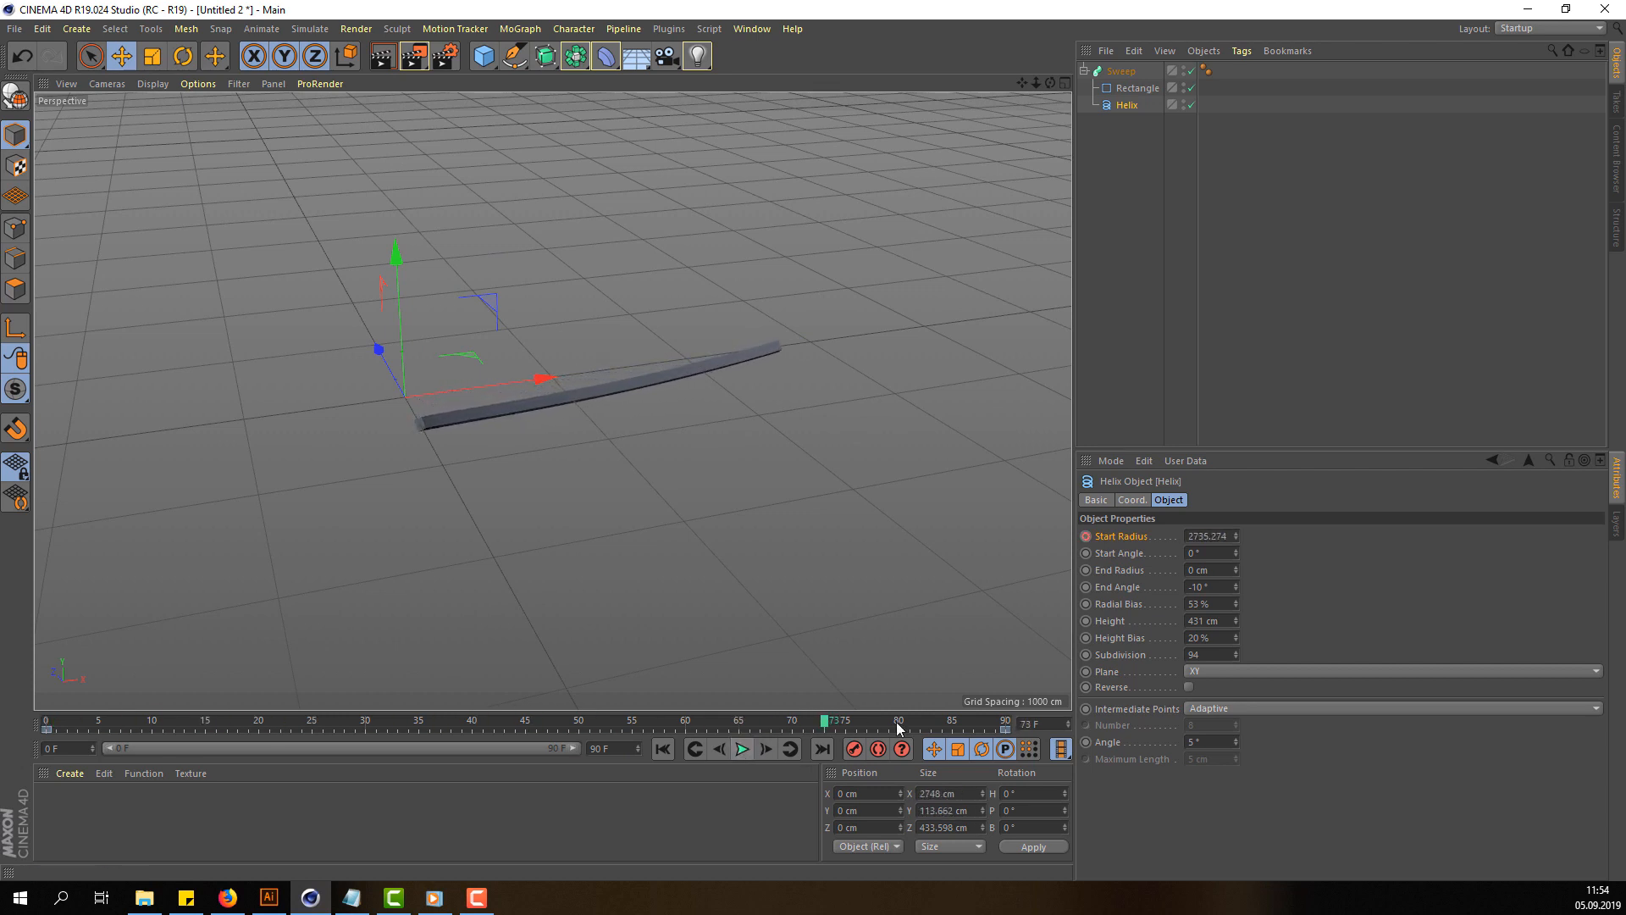
Step: At frame 90, set the helix's end angle to -1944°
left_click_drag(828, 723, 1029, 747)
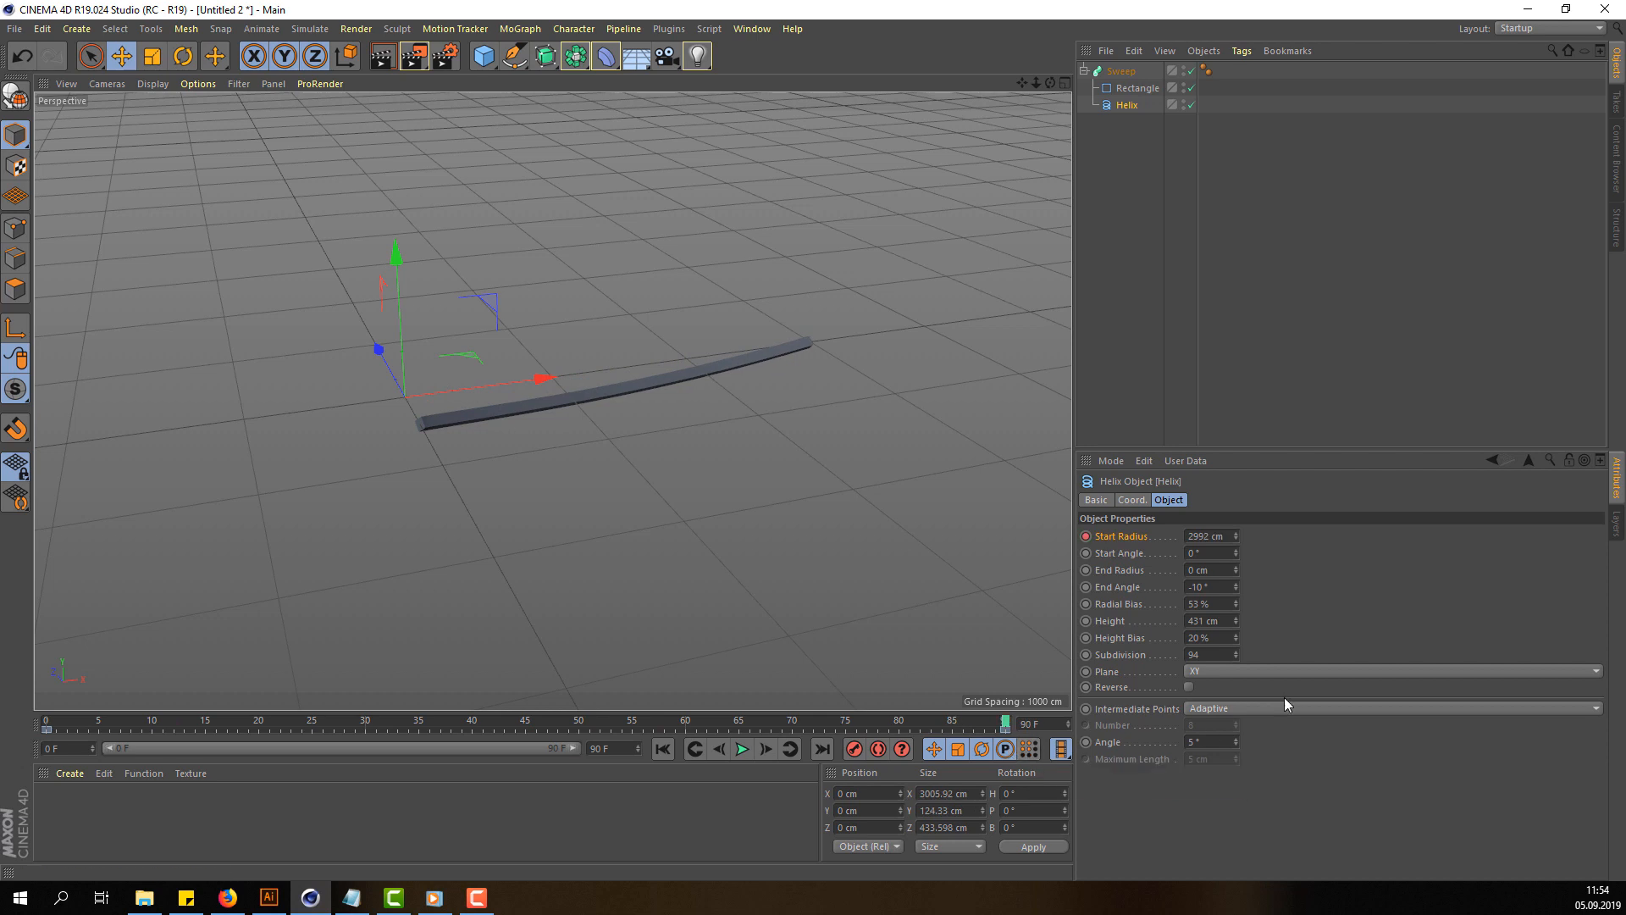
left_click(1222, 586)
key("BackSpace")
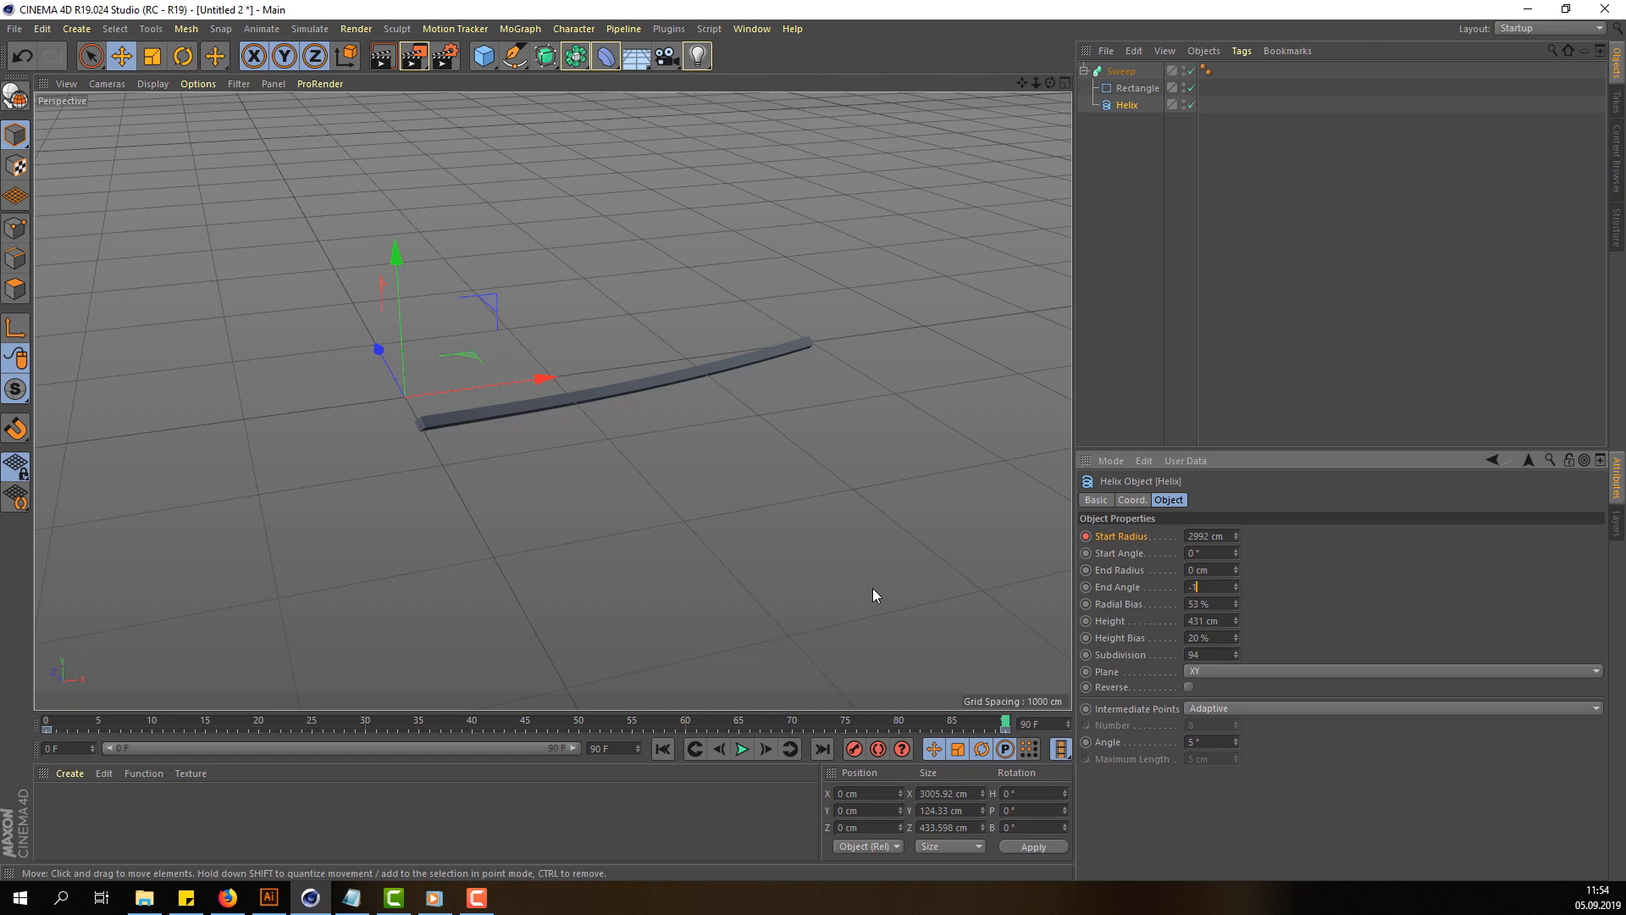
type("-1944")
key("Return")
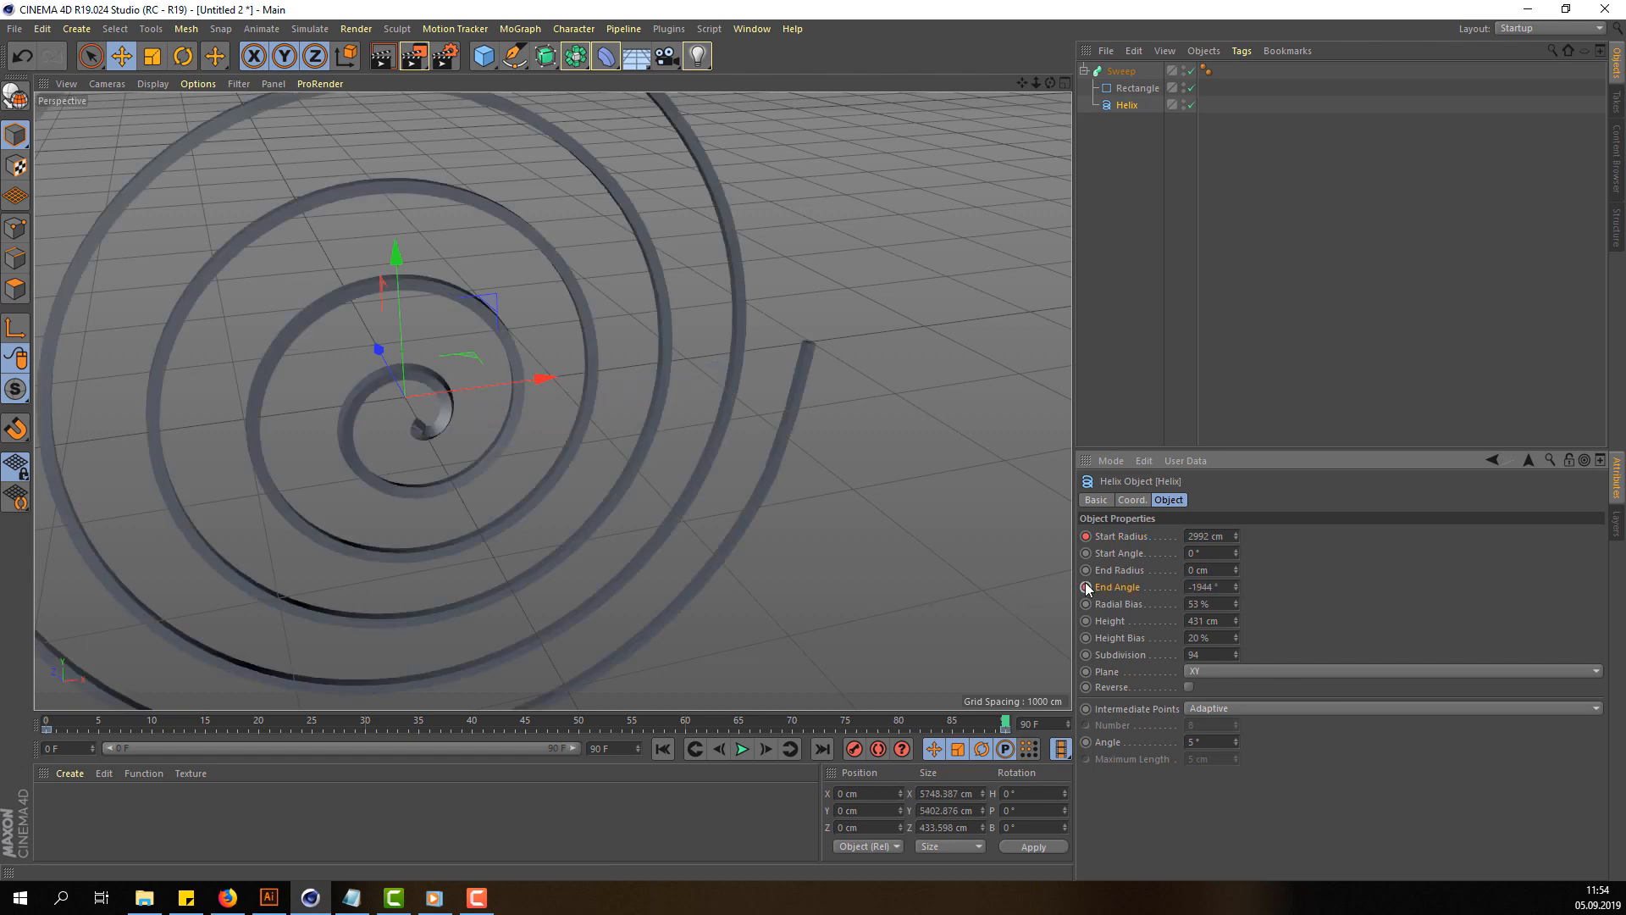
Step: Play the animation from frame 0 to check how the spiral grows, and return to frame 90
left_click_drag(693, 532, 483, 559, "alt")
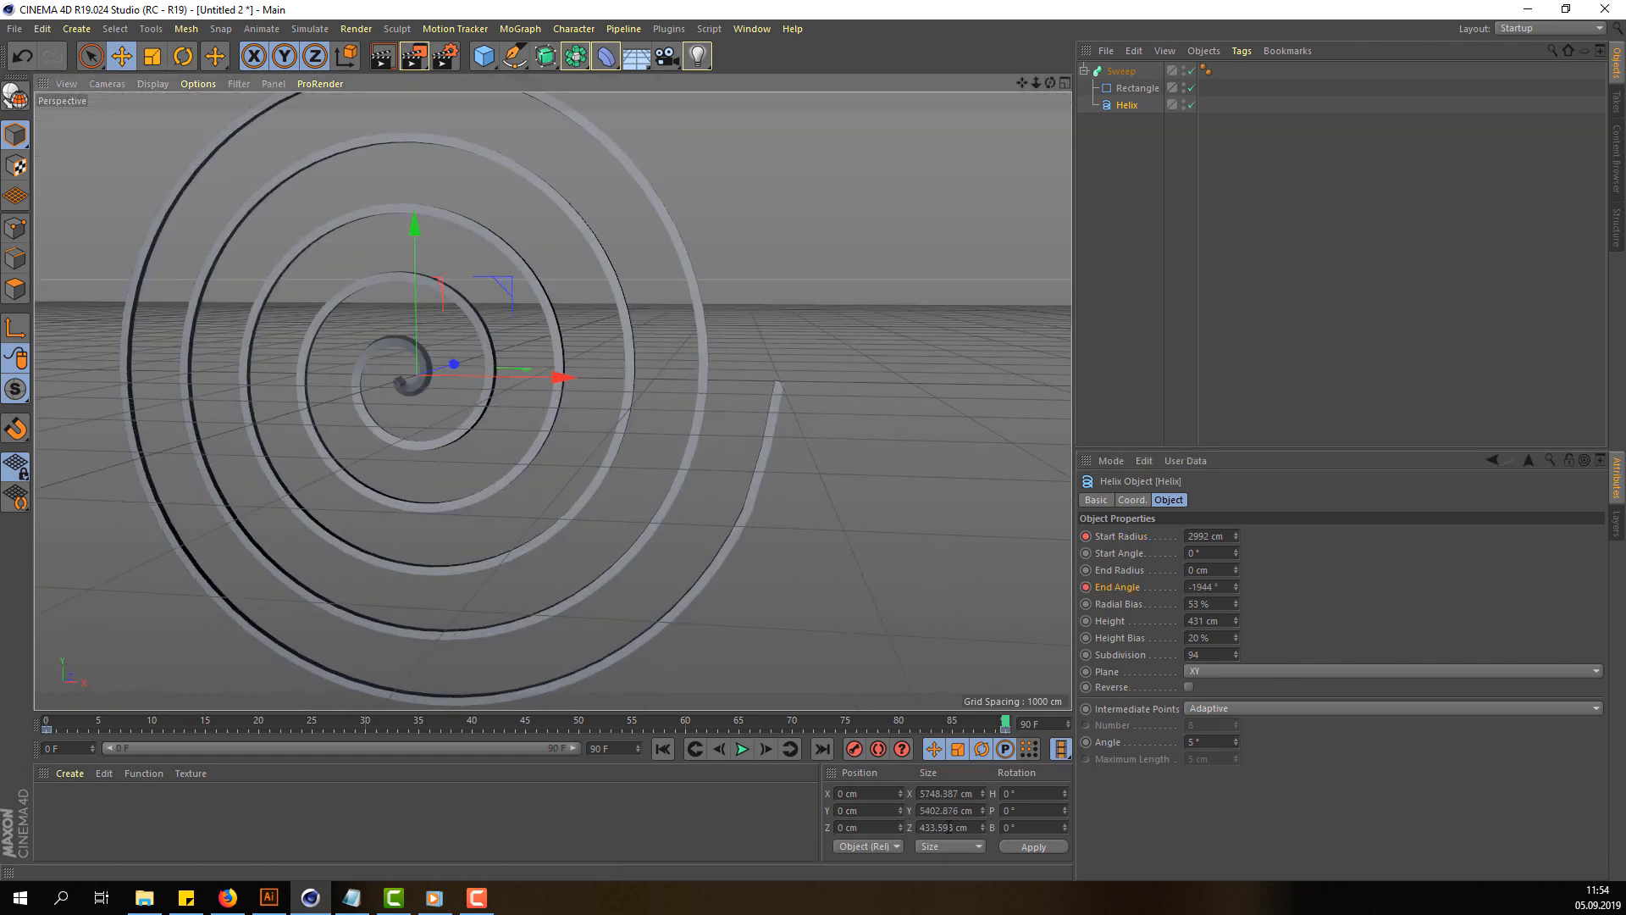
left_click(696, 748)
left_click(742, 749)
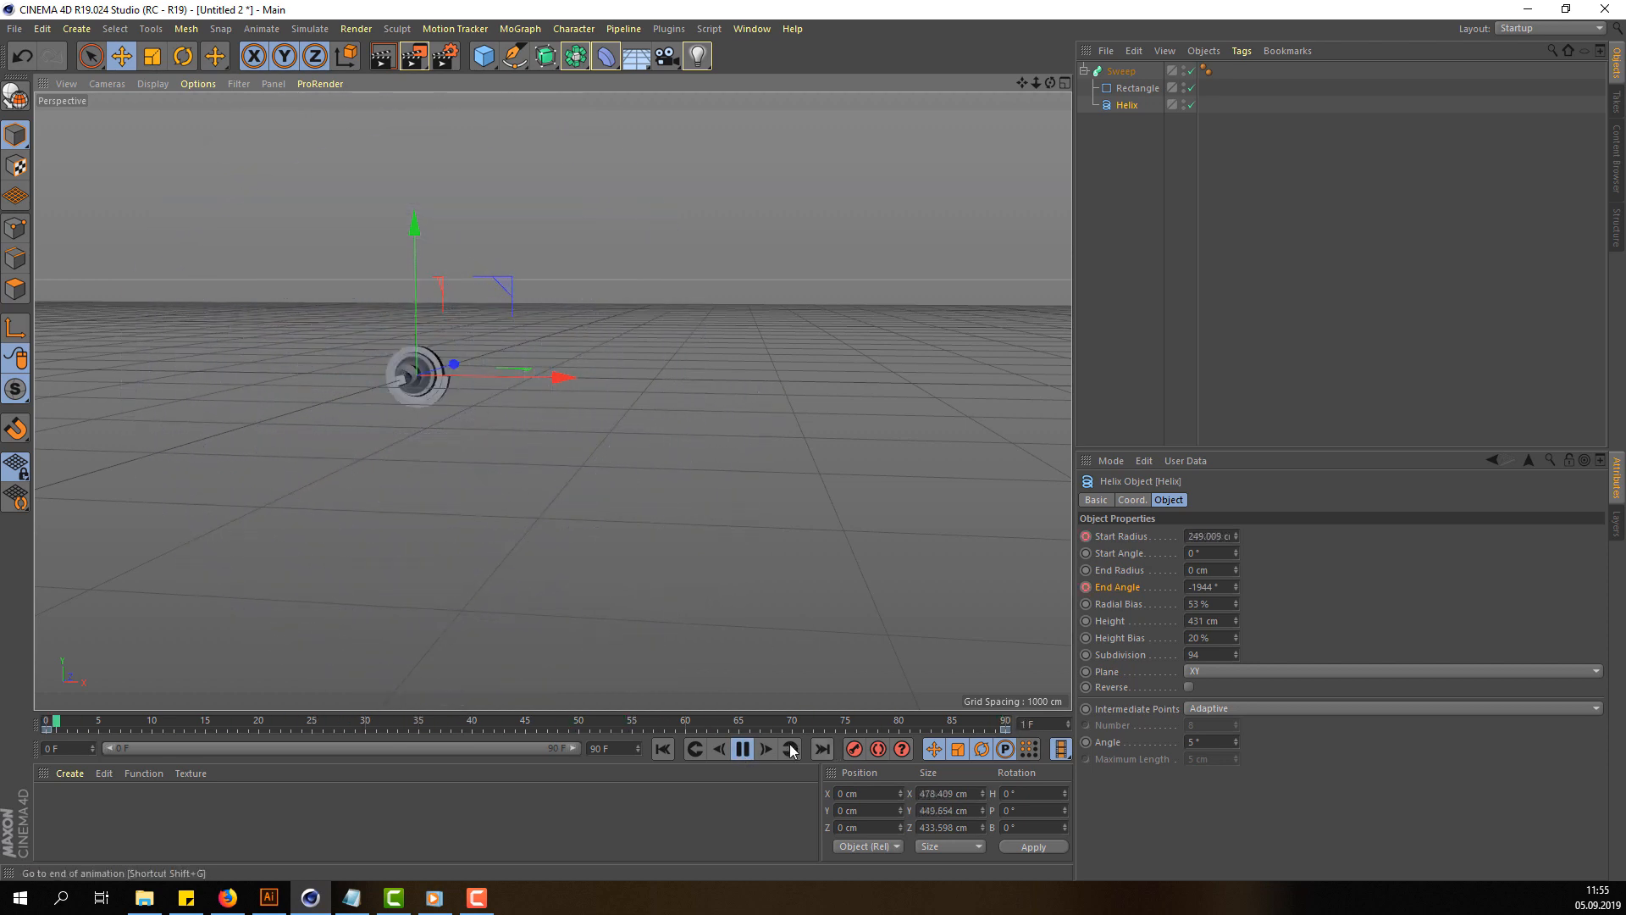
left_click(742, 749)
left_click_drag(805, 725, 1017, 730)
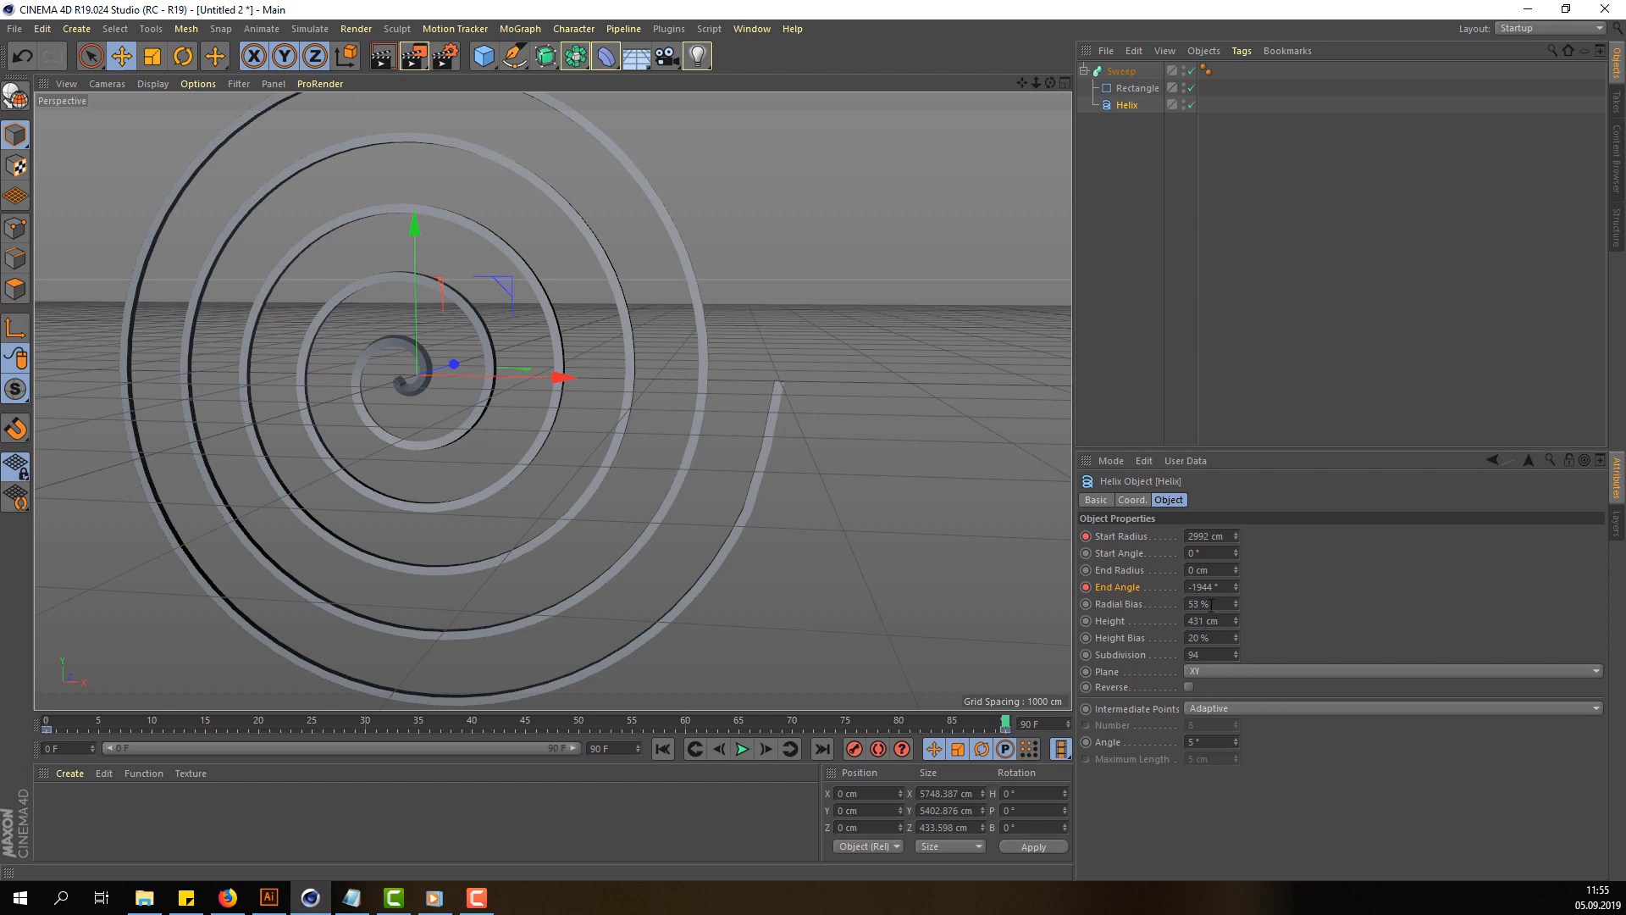
left_click_drag(1211, 605, 1138, 616)
type("50")
key("Return")
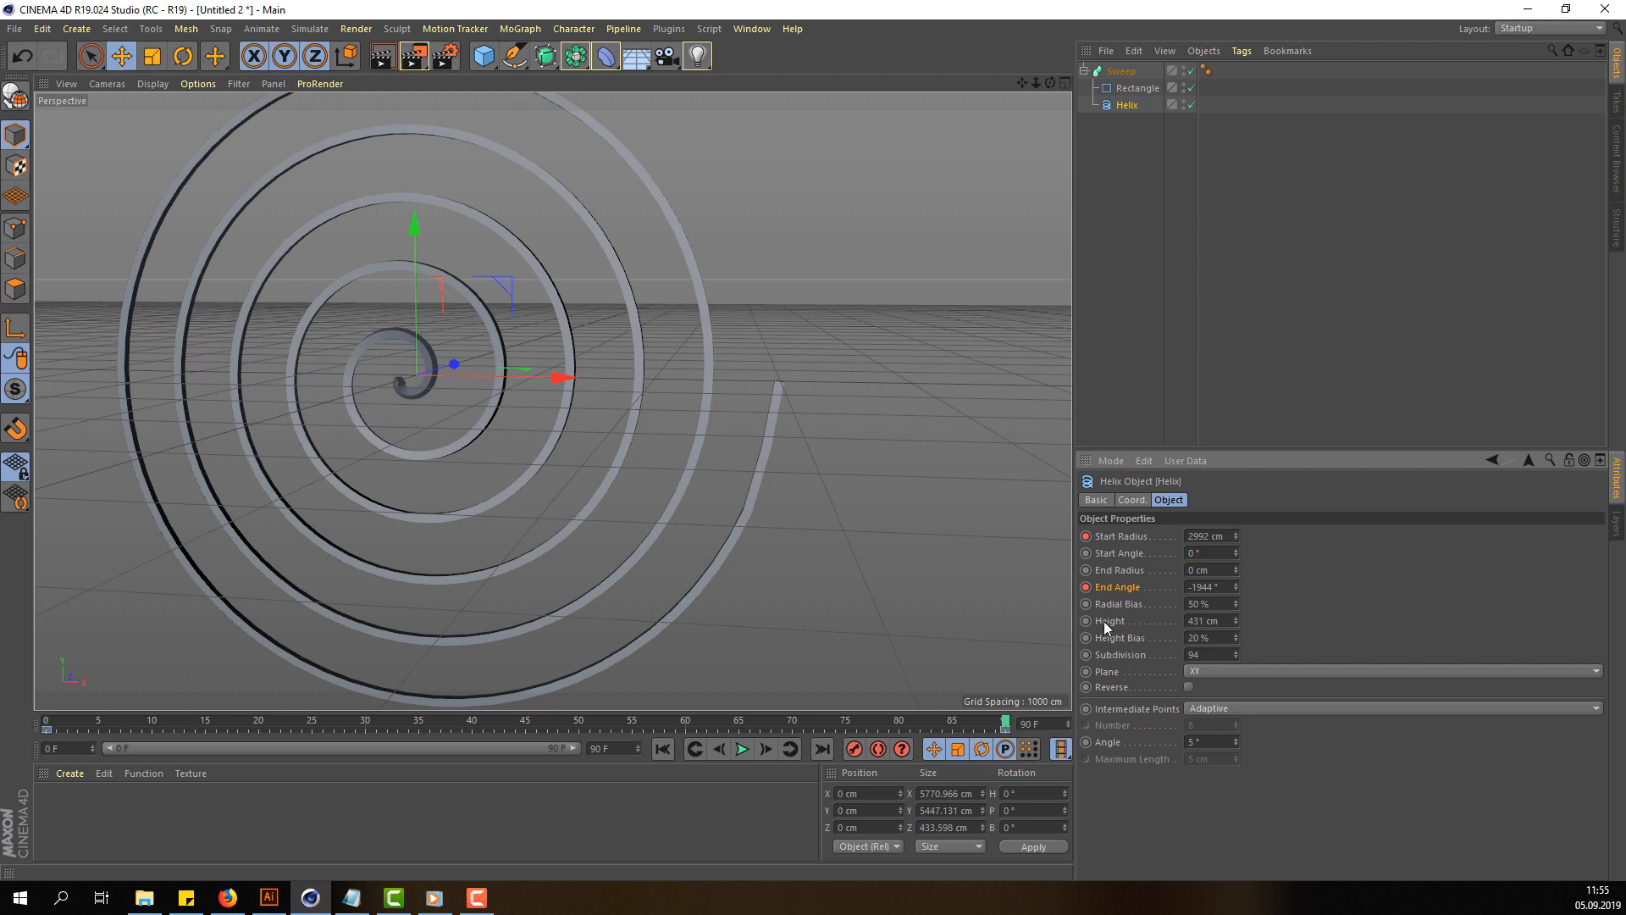
key("ctrl+z")
Step: Keyframe the helix's radial bias at 53 % on frame 0 and set it to 50 % on frame 90
mouse_move(1005, 724)
left_mouse_down()
mouse_move(2, 722)
mouse_move(1091, 749)
left_mouse_up()
left_click(1086, 604, "ctrl")
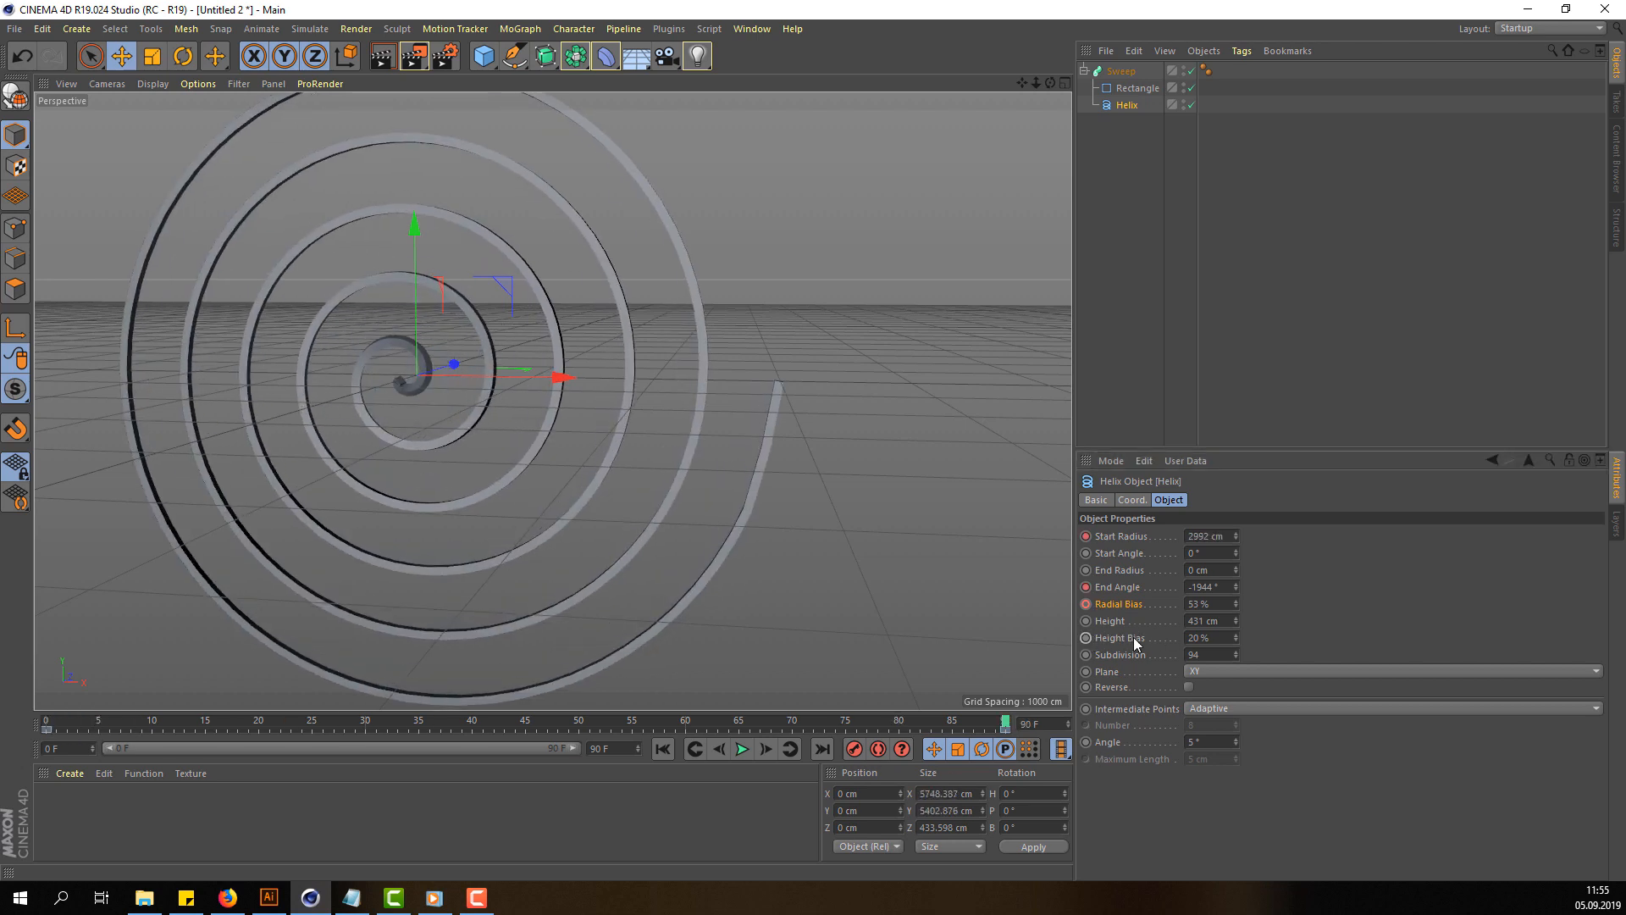
left_click_drag(1213, 605, 1147, 617)
type("50")
key("Return")
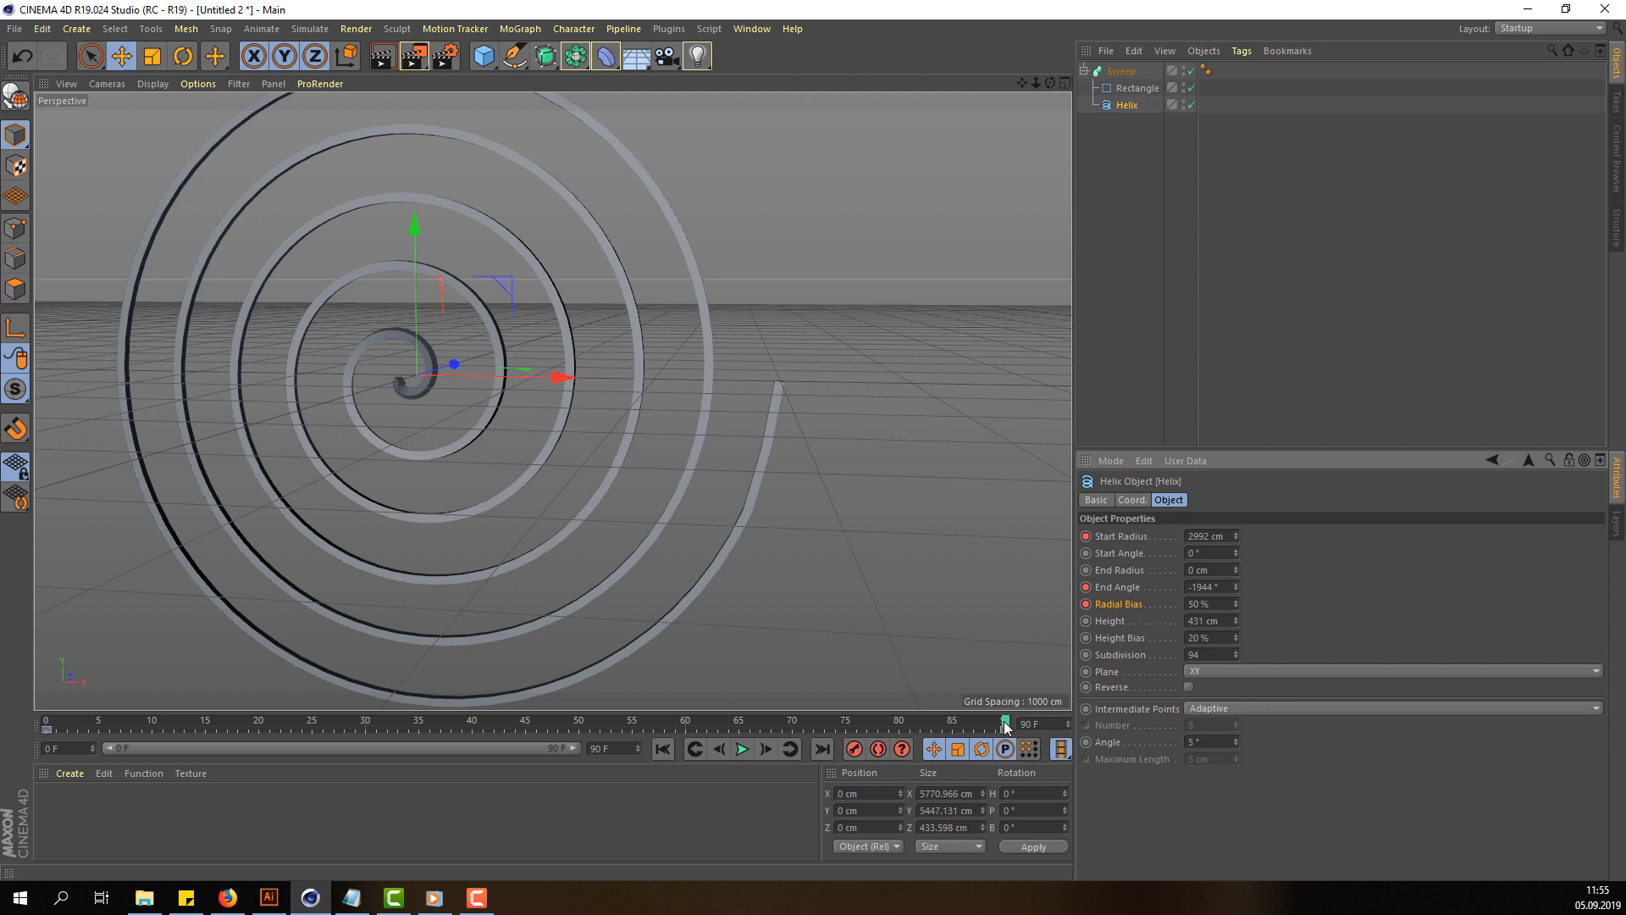
Step: Keyframe the helix's height at 431 cm on frame 0 and at 0 cm on frame 90
left_click_drag(1006, 727, 1091, 709)
left_click(1086, 621)
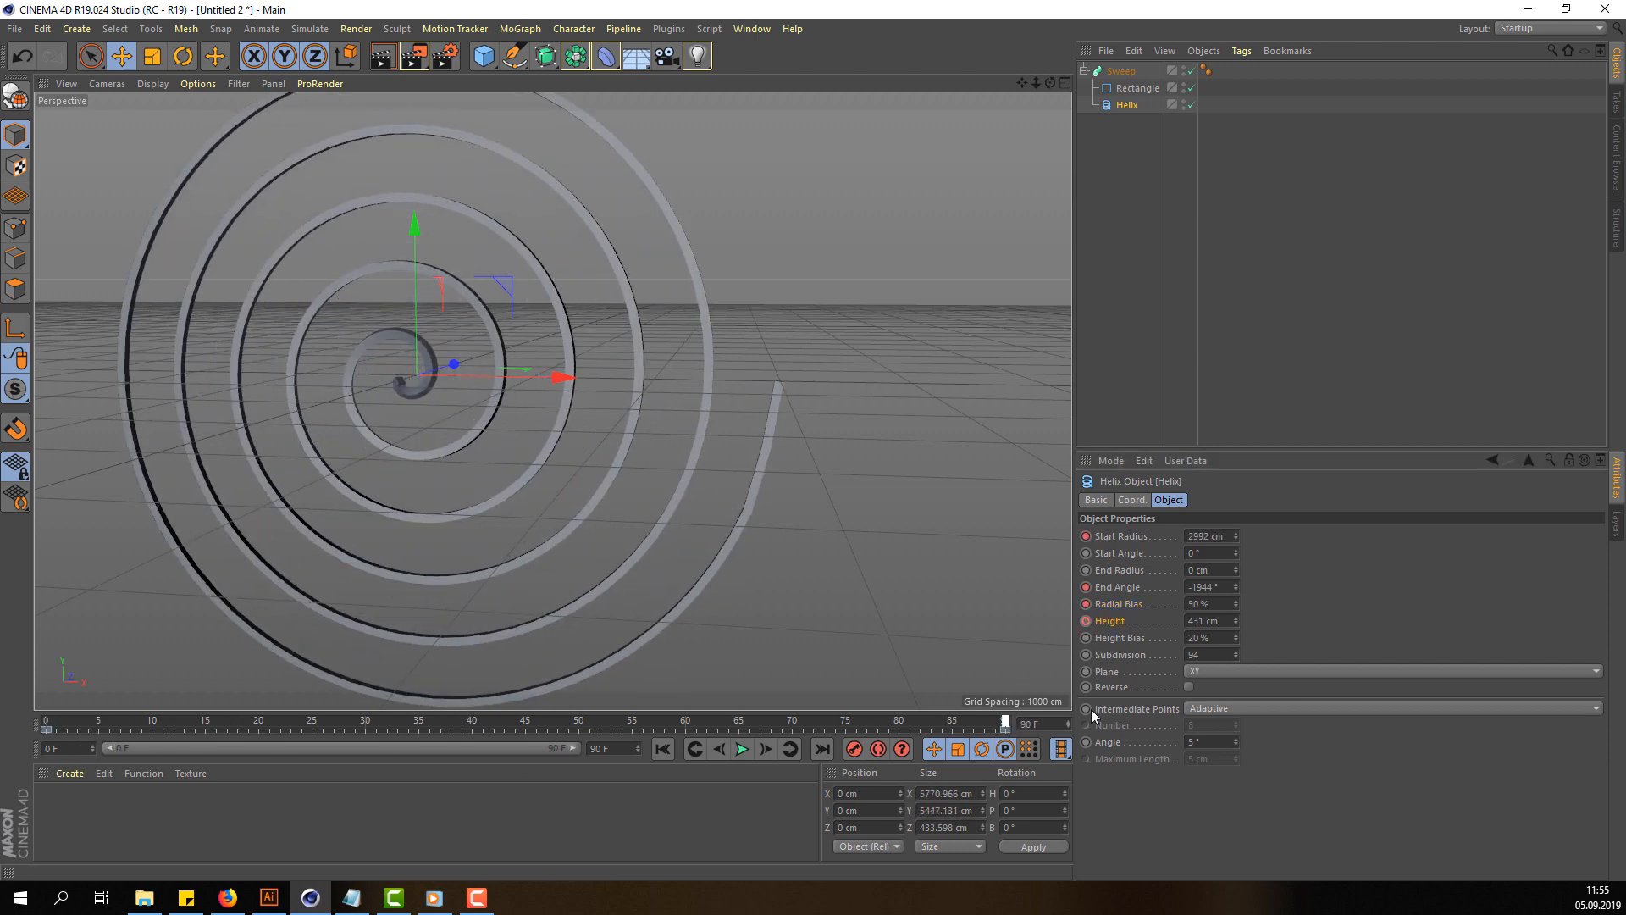
left_click_drag(1220, 622, 1158, 632)
type("0")
key("Return")
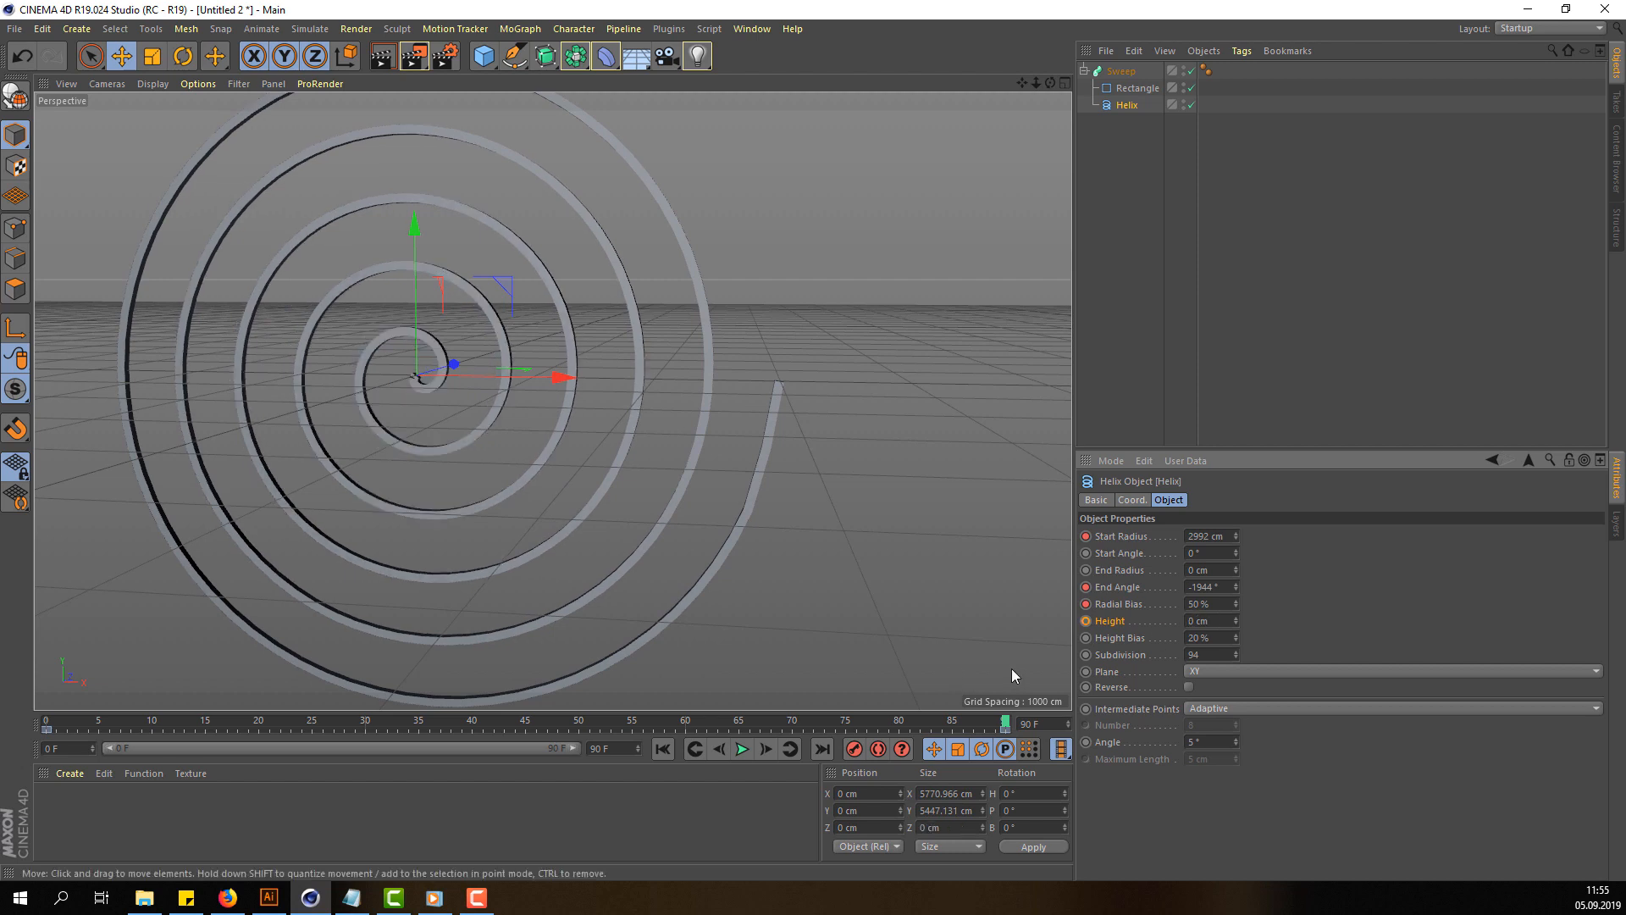
left_click(1086, 621)
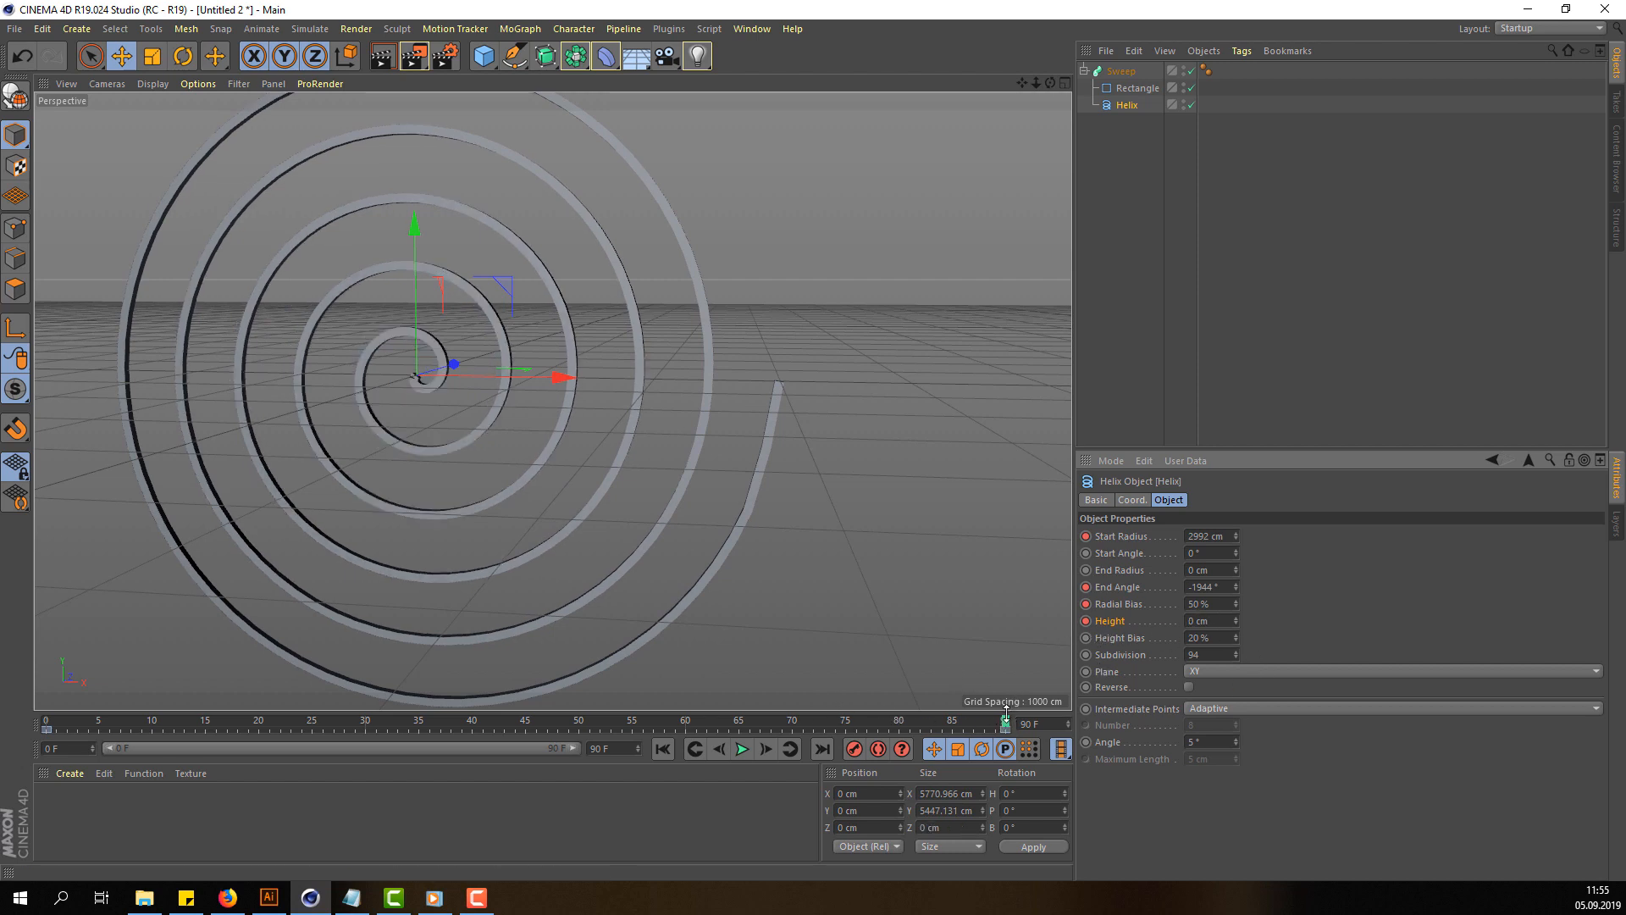
Step: Inspect the rolled-up shape at frame 0, reselect the helix and play the animation to check the radial bias and height changes
left_click_drag(1005, 722, 46, 722)
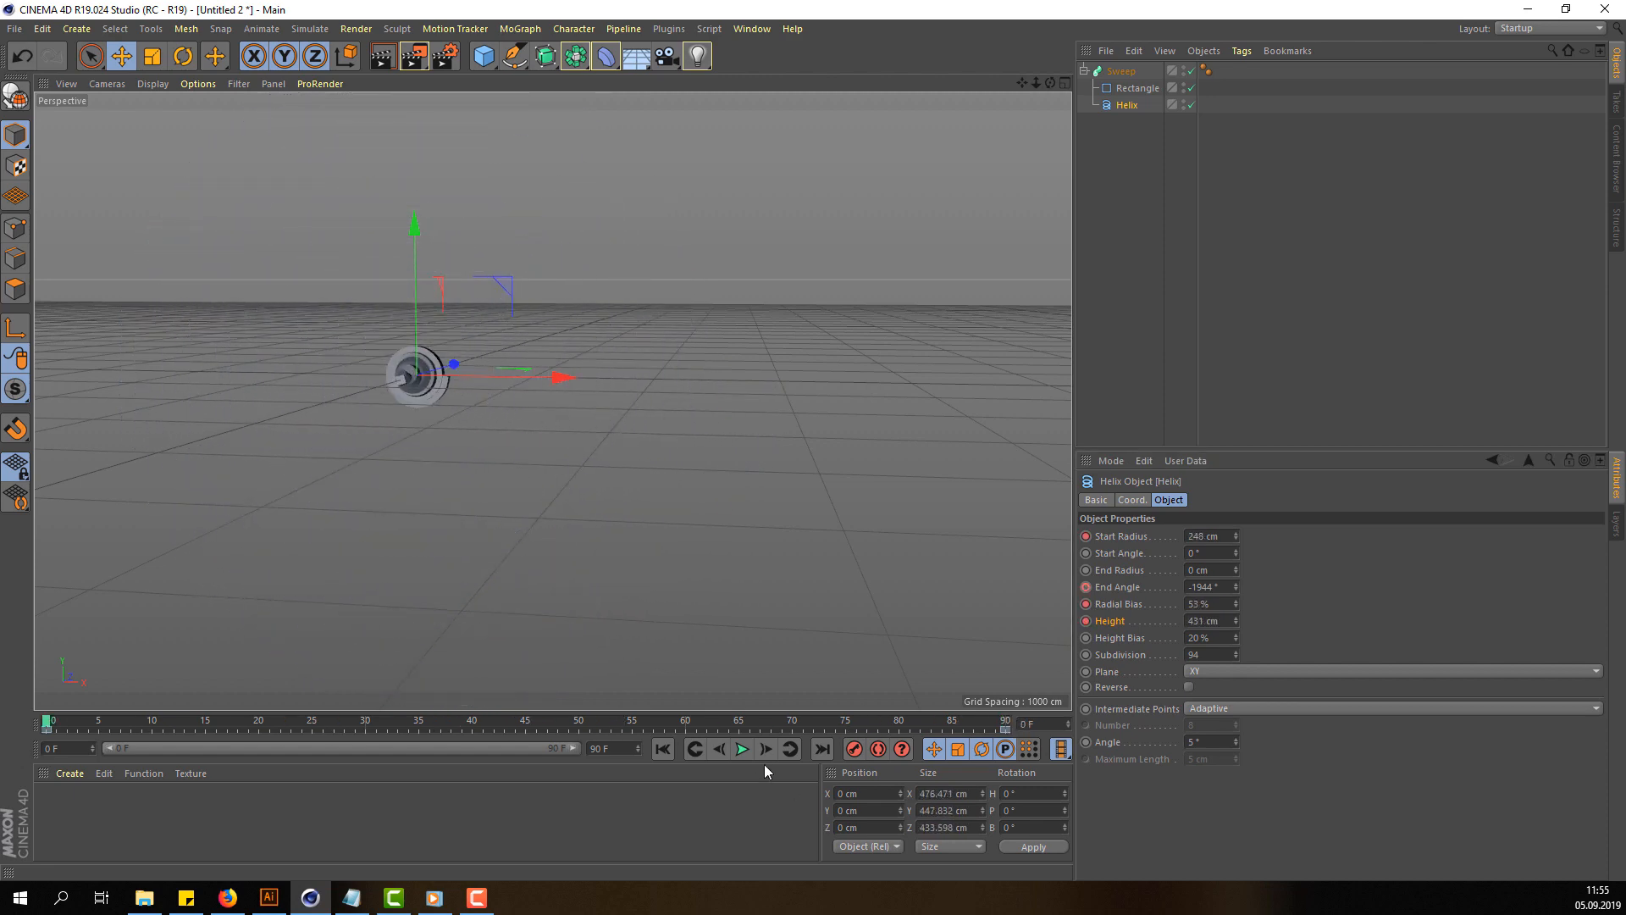
left_click(449, 461)
left_click_drag(449, 461, 336, 447, "alt")
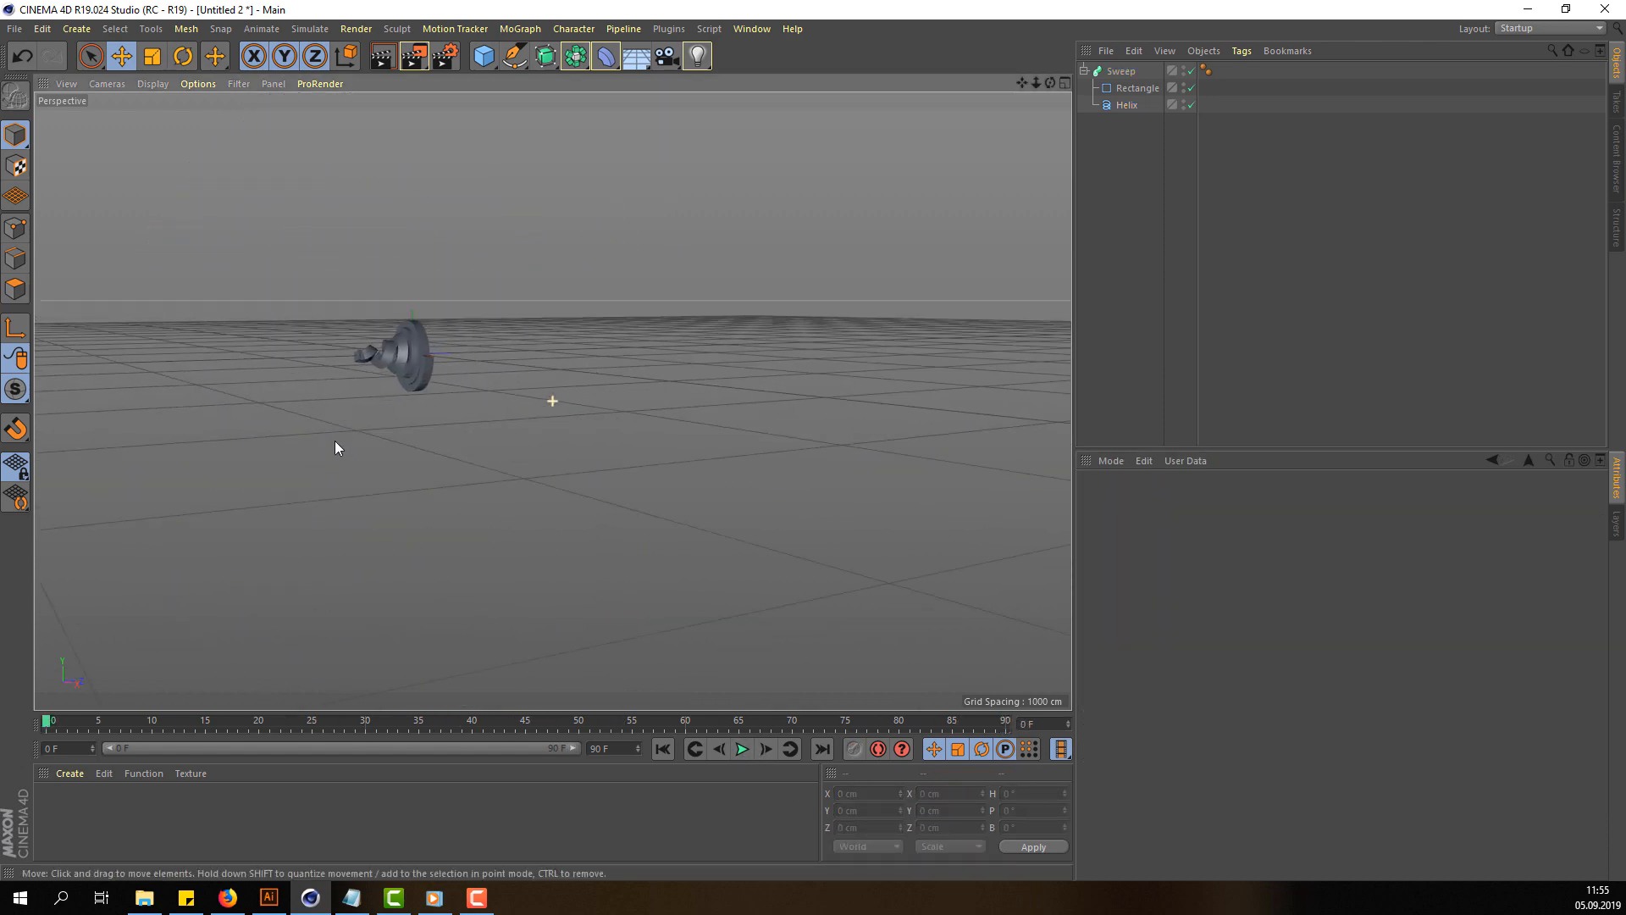
left_click_drag(272, 664, 386, 398, "alt")
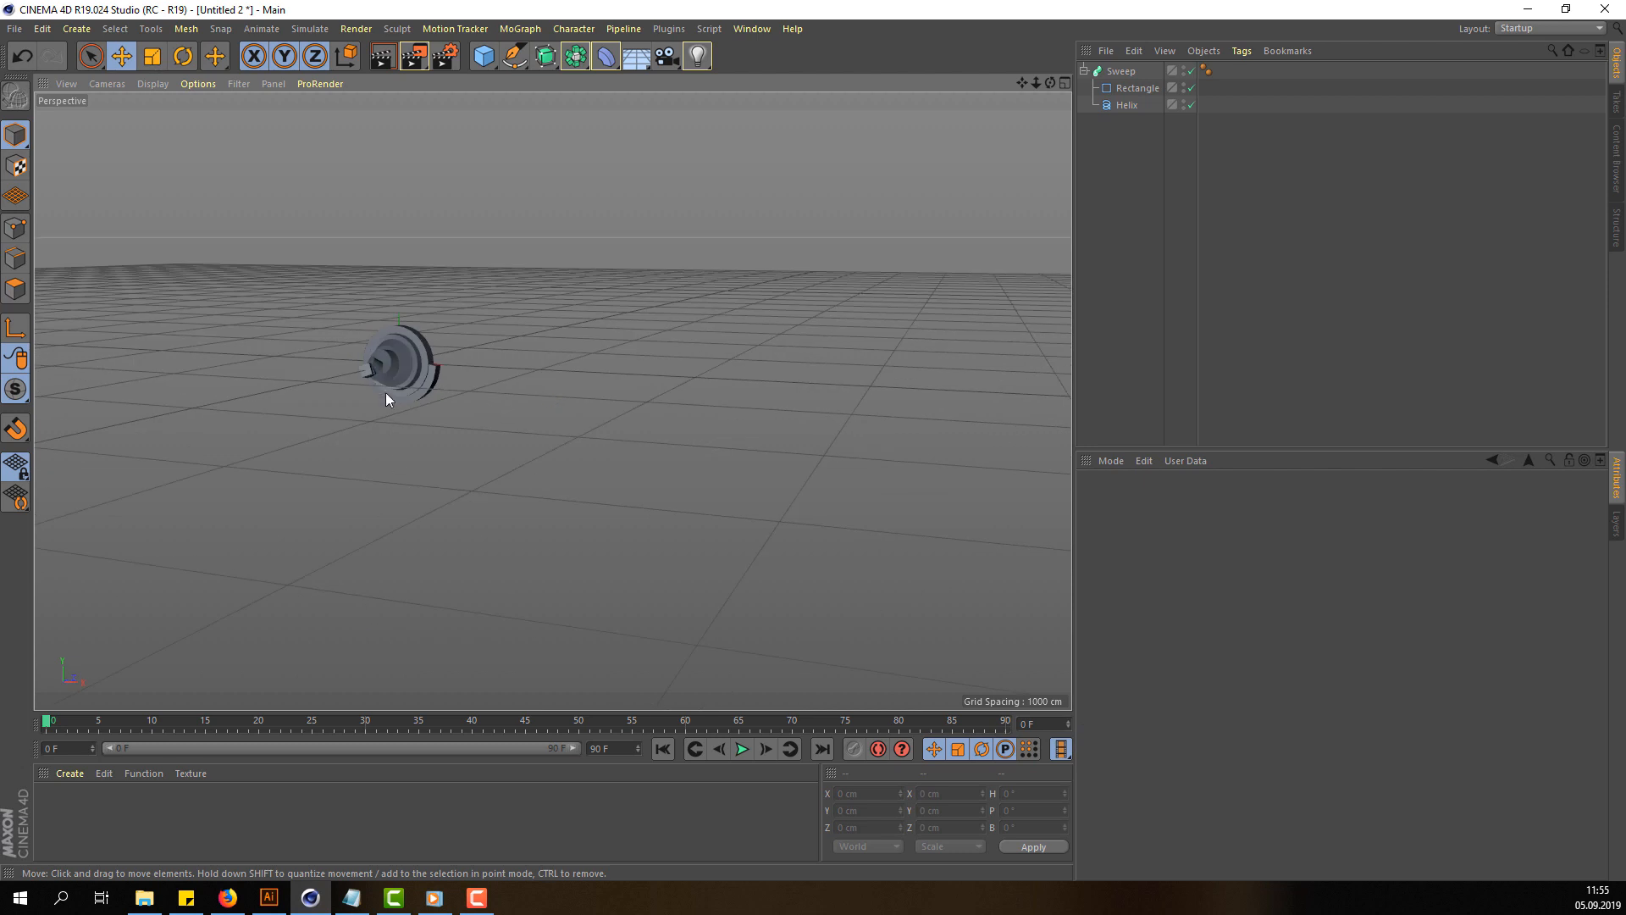
left_click(390, 370)
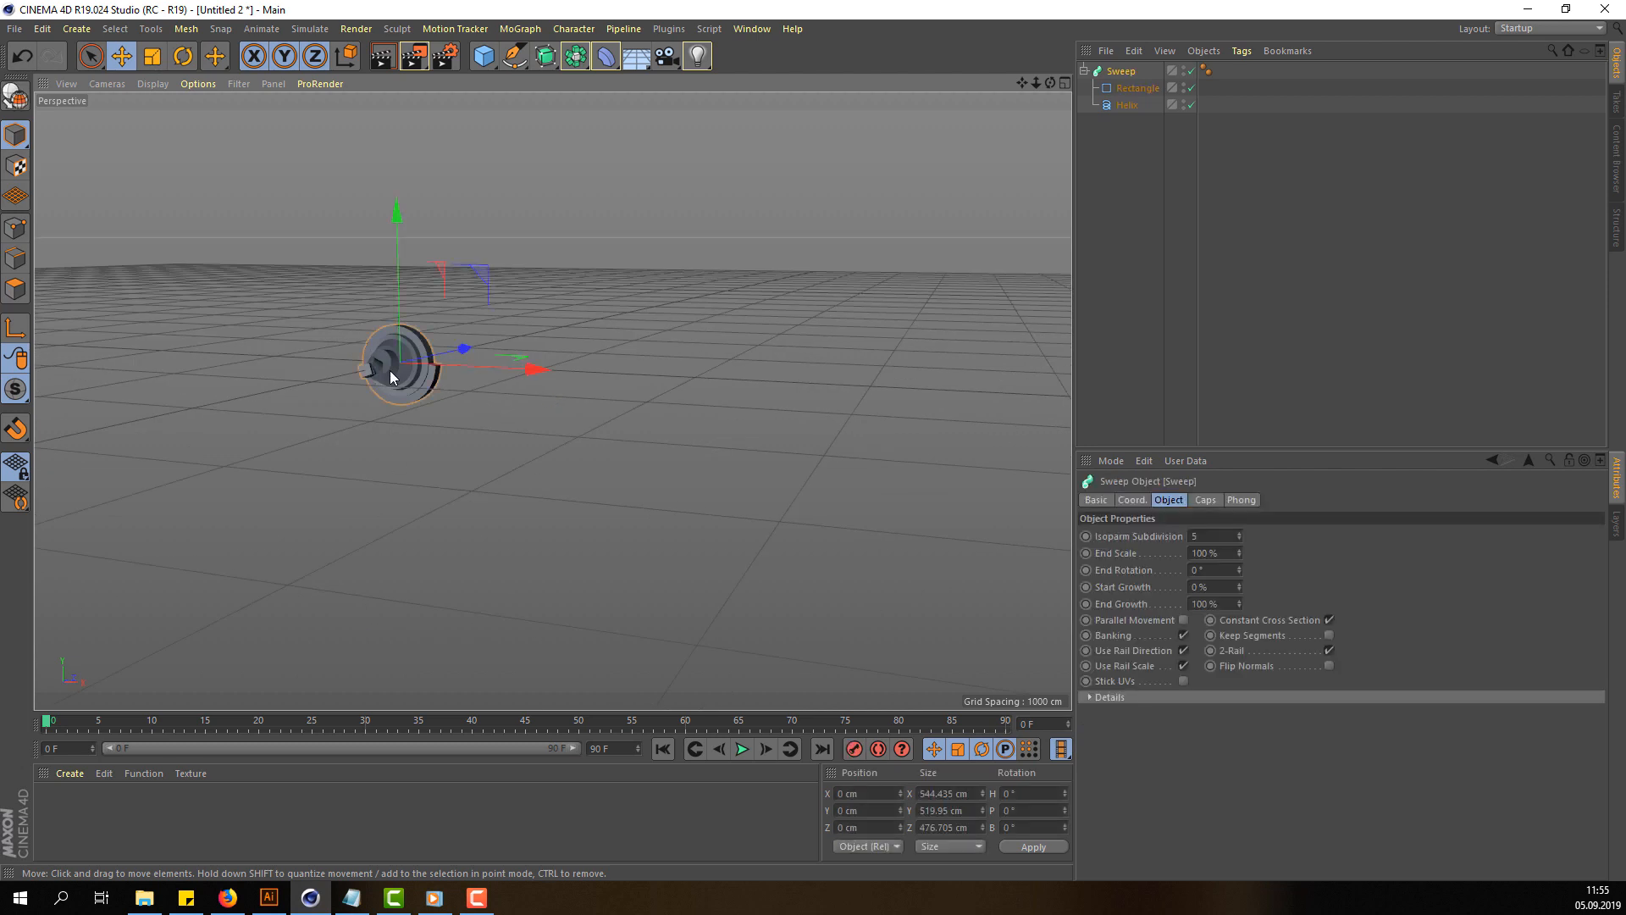
left_click(1125, 88)
left_click(1126, 105)
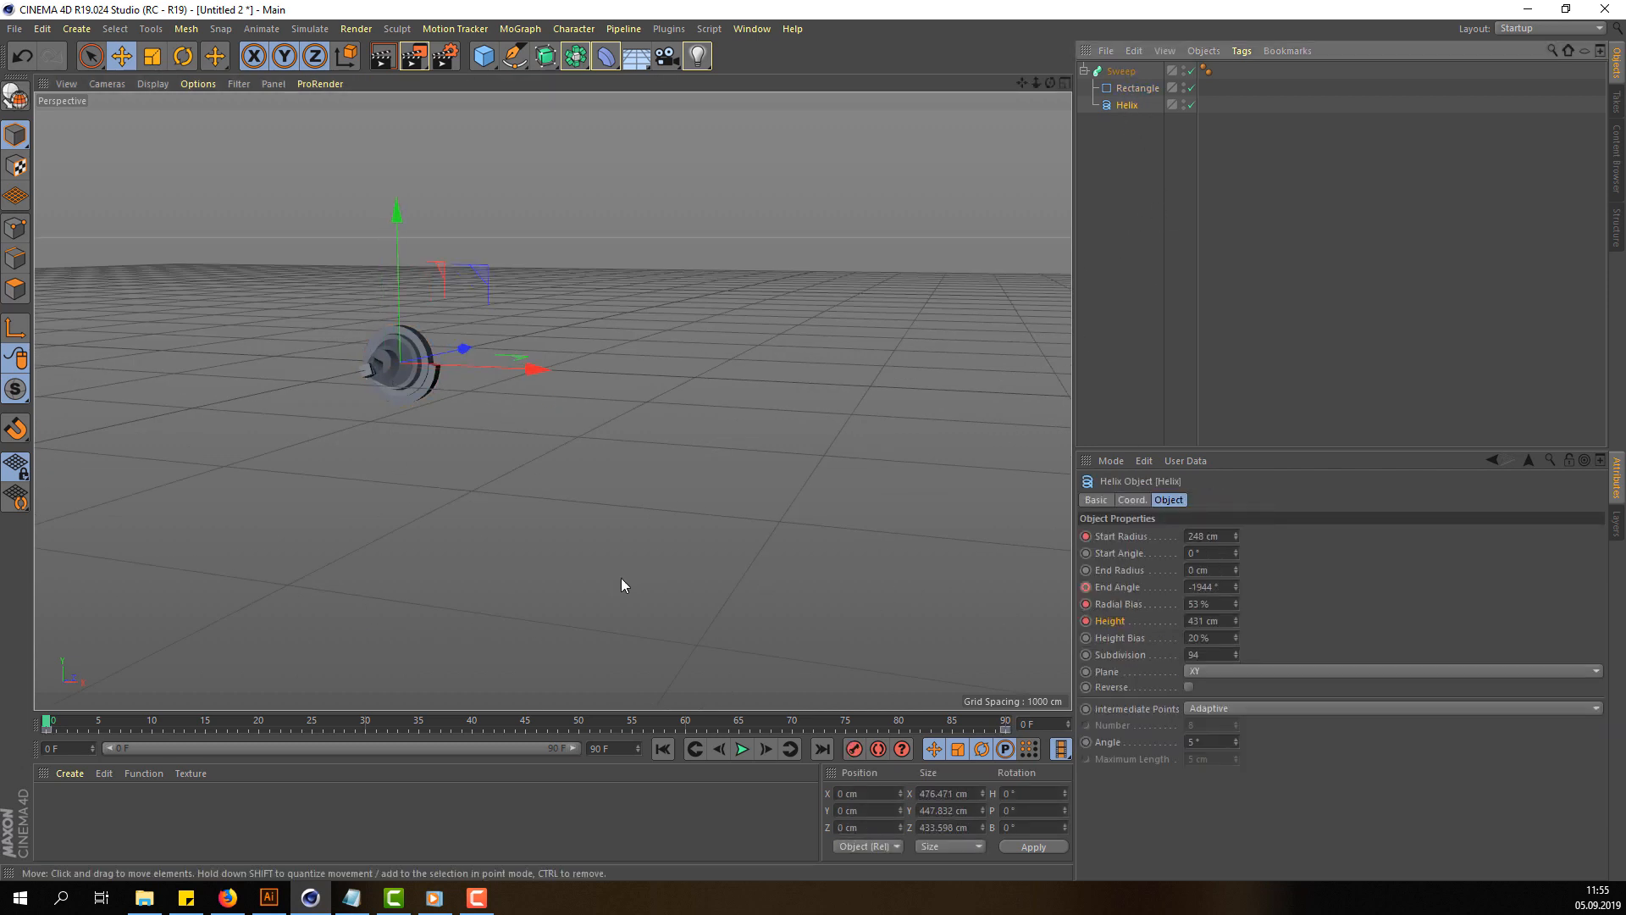
left_click_drag(621, 578, 491, 627, "alt")
left_click(740, 749)
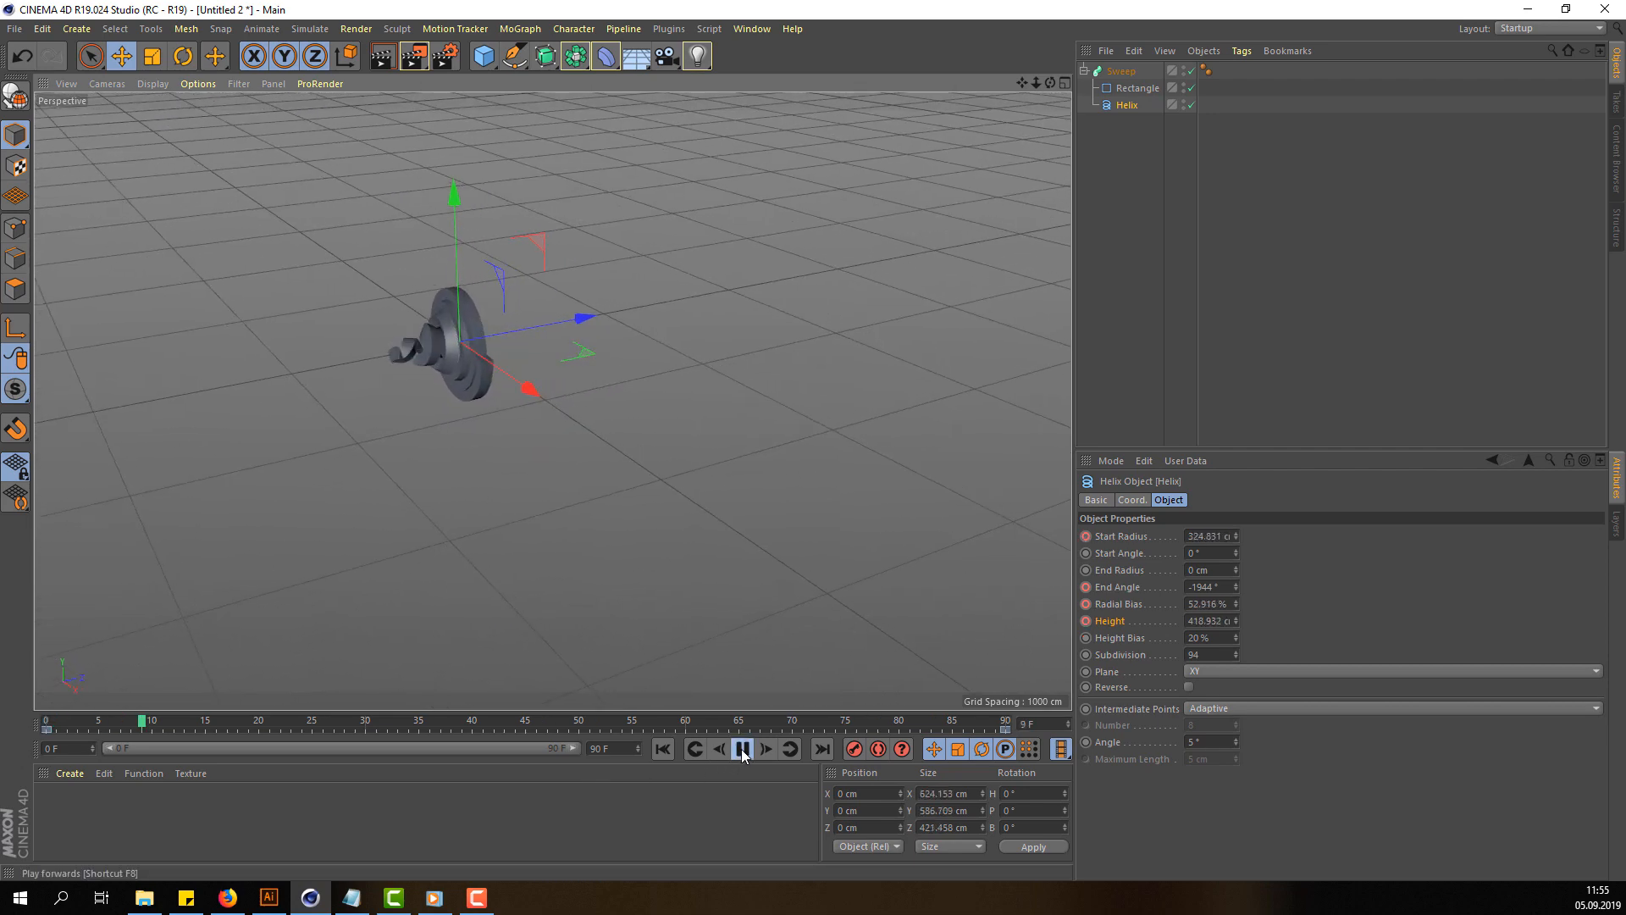
left_click(740, 750)
left_click_drag(453, 728, 44, 678)
Step: Play the animation again from frame 0 and examine the unrolling shape close up
left_click_drag(475, 596, 588, 536, "alt")
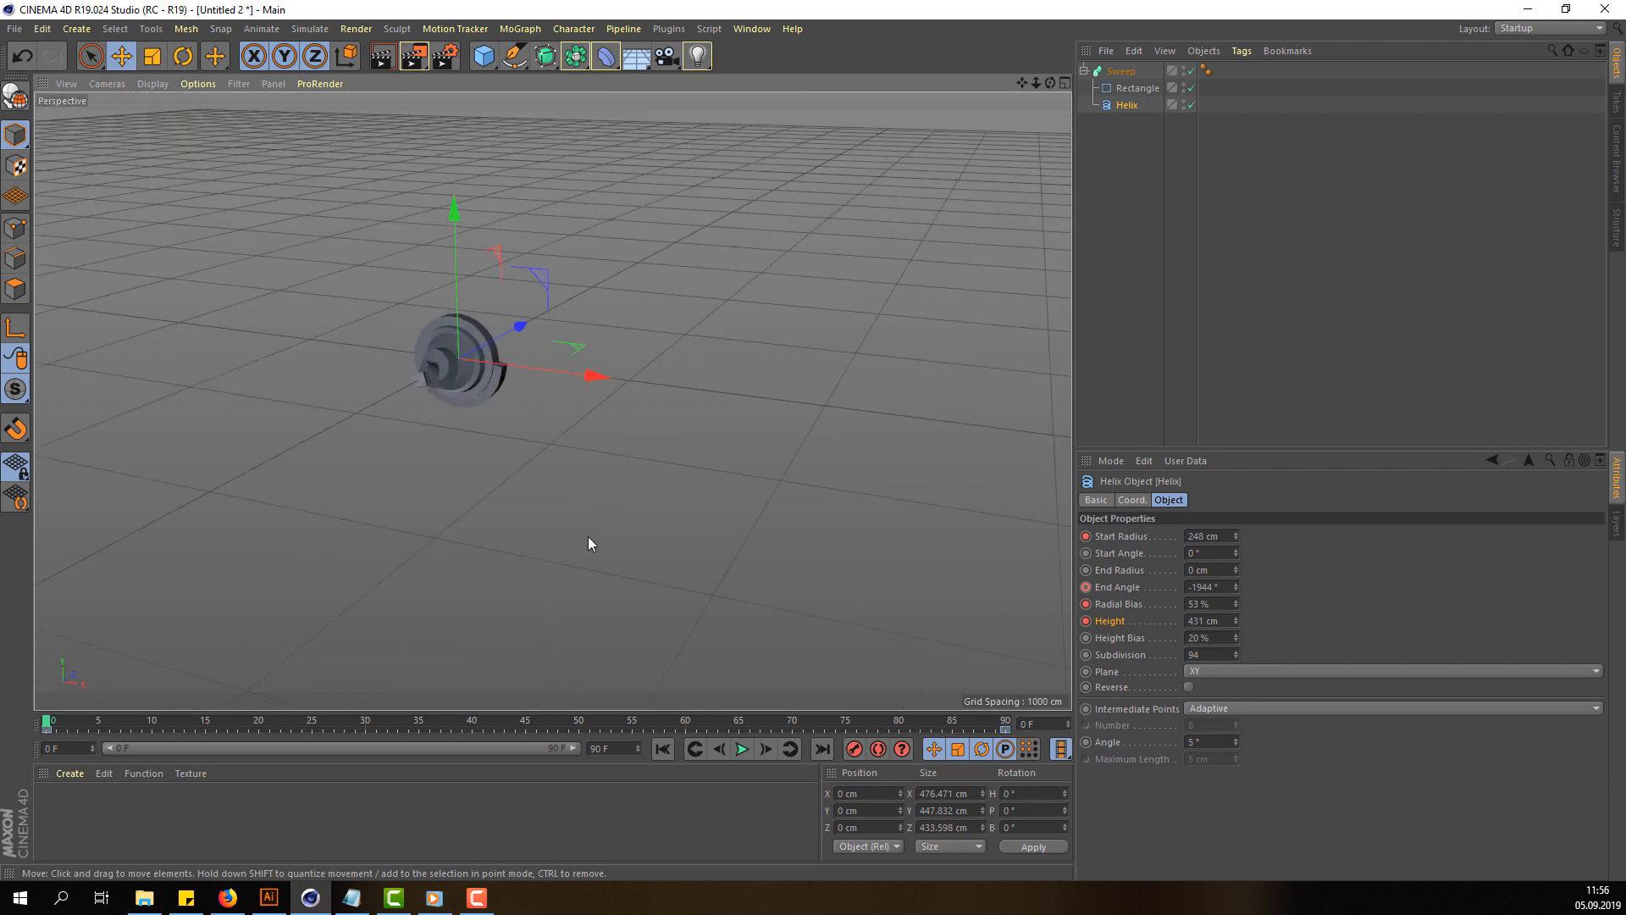
scroll(588, 536, "up", 6)
middle_click_drag(161, 182, 389, 405, "alt")
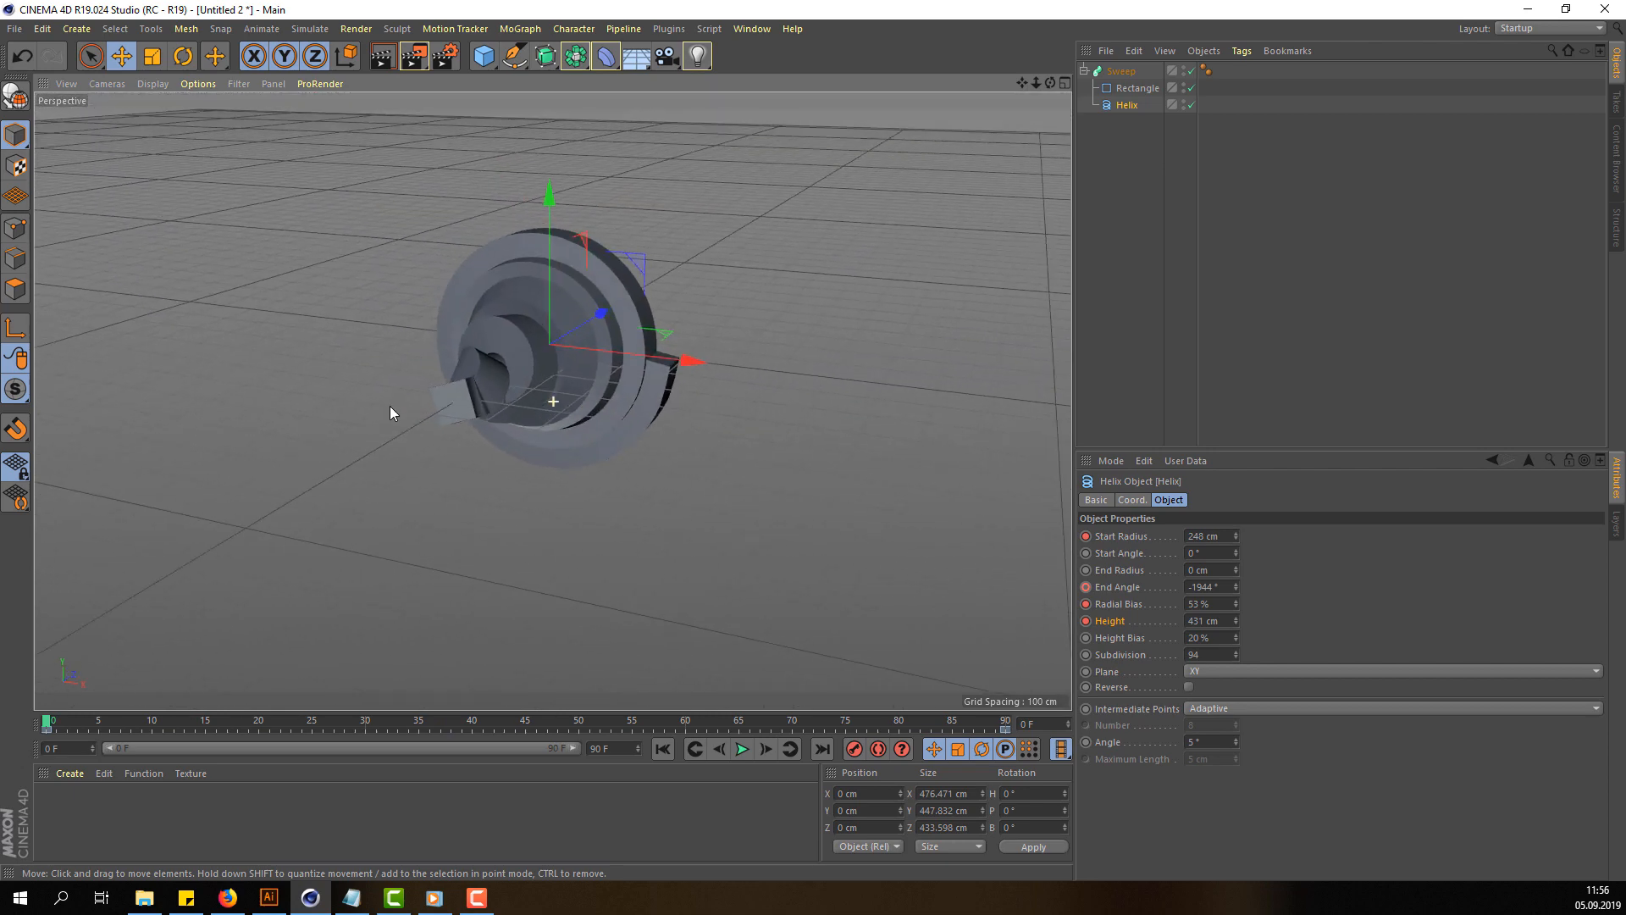
left_click_drag(421, 442, 511, 461, "alt")
right_click_drag(519, 475, 591, 523, "alt")
left_click(741, 749)
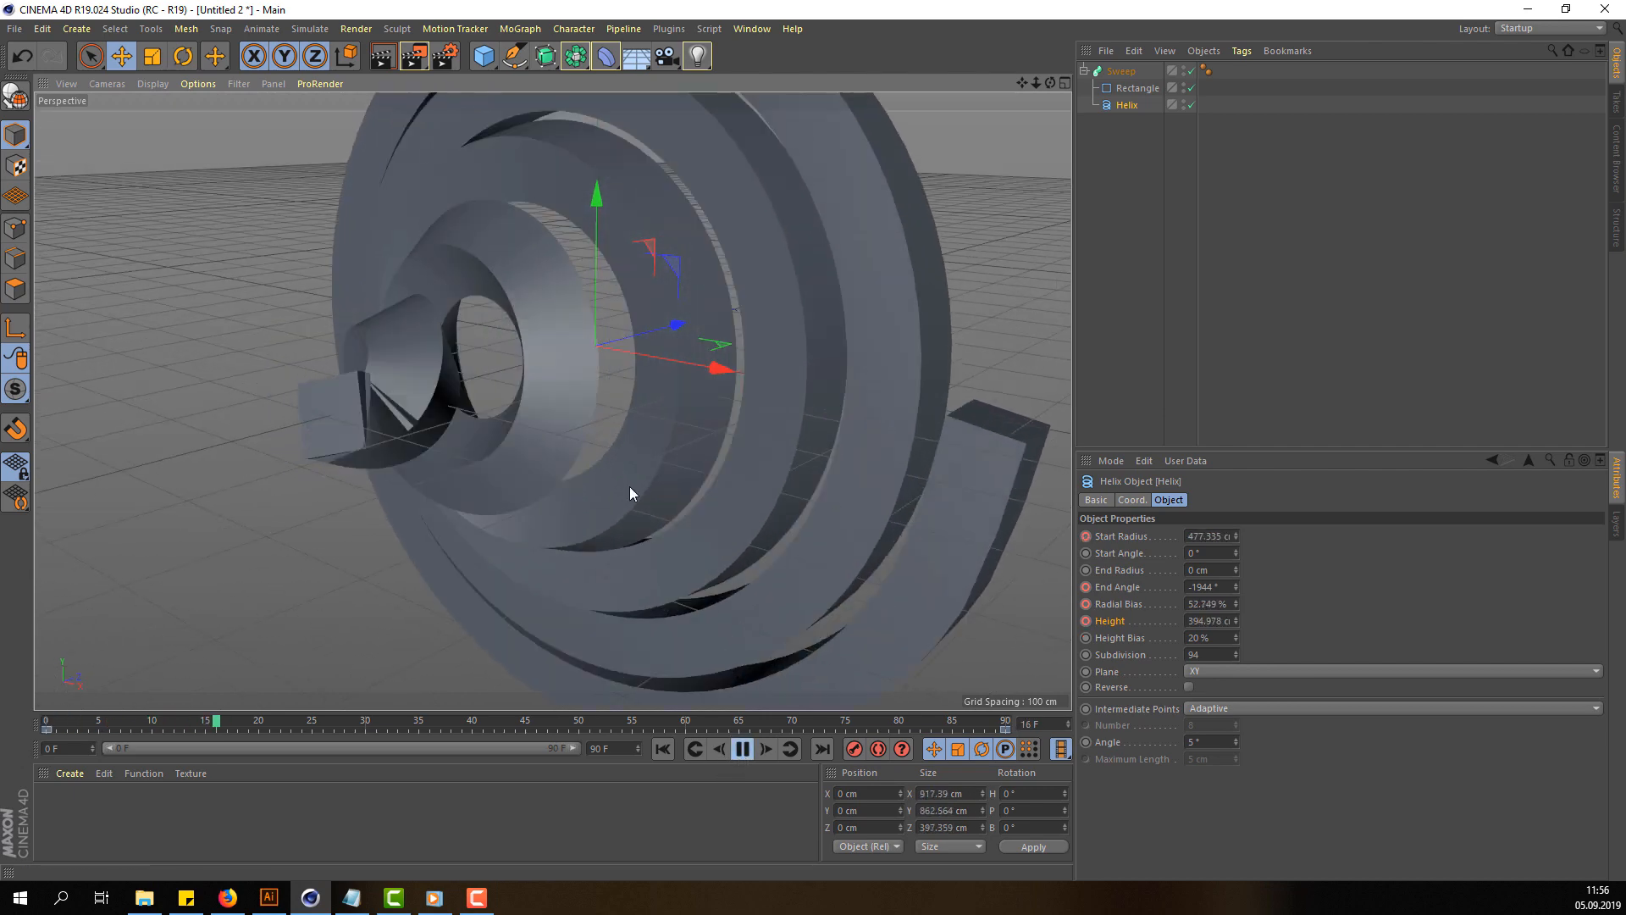
left_click_drag(646, 452, 654, 389, "alt")
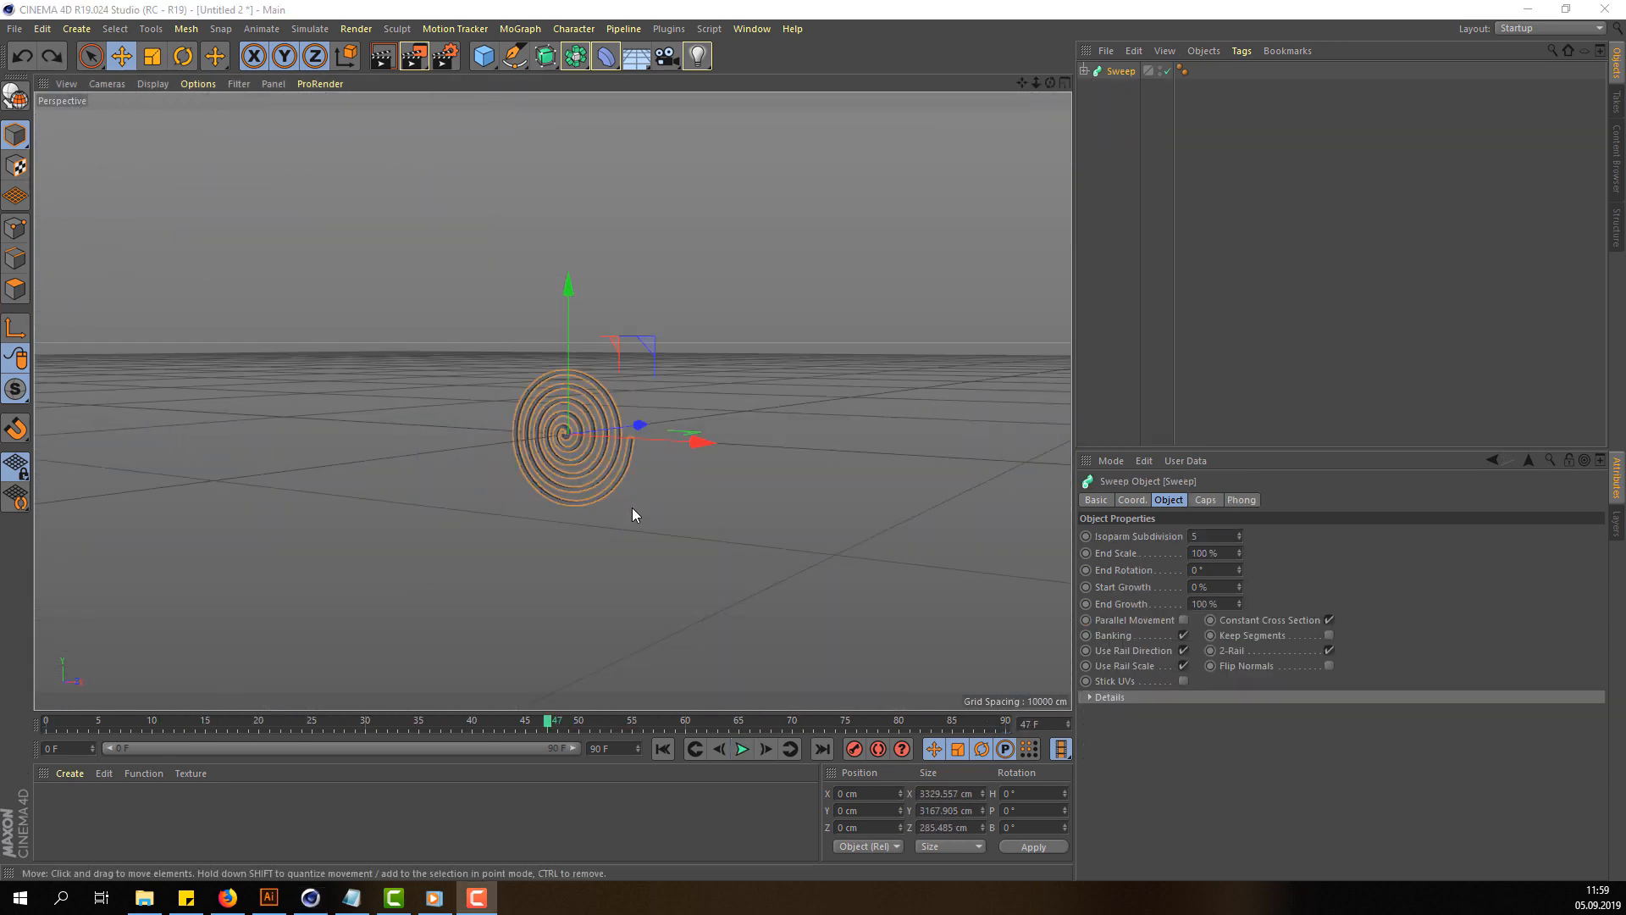
Step: Group the Sweep object under a Null and check the resulting hierarchy
left_click(583, 506)
left_click(1121, 72)
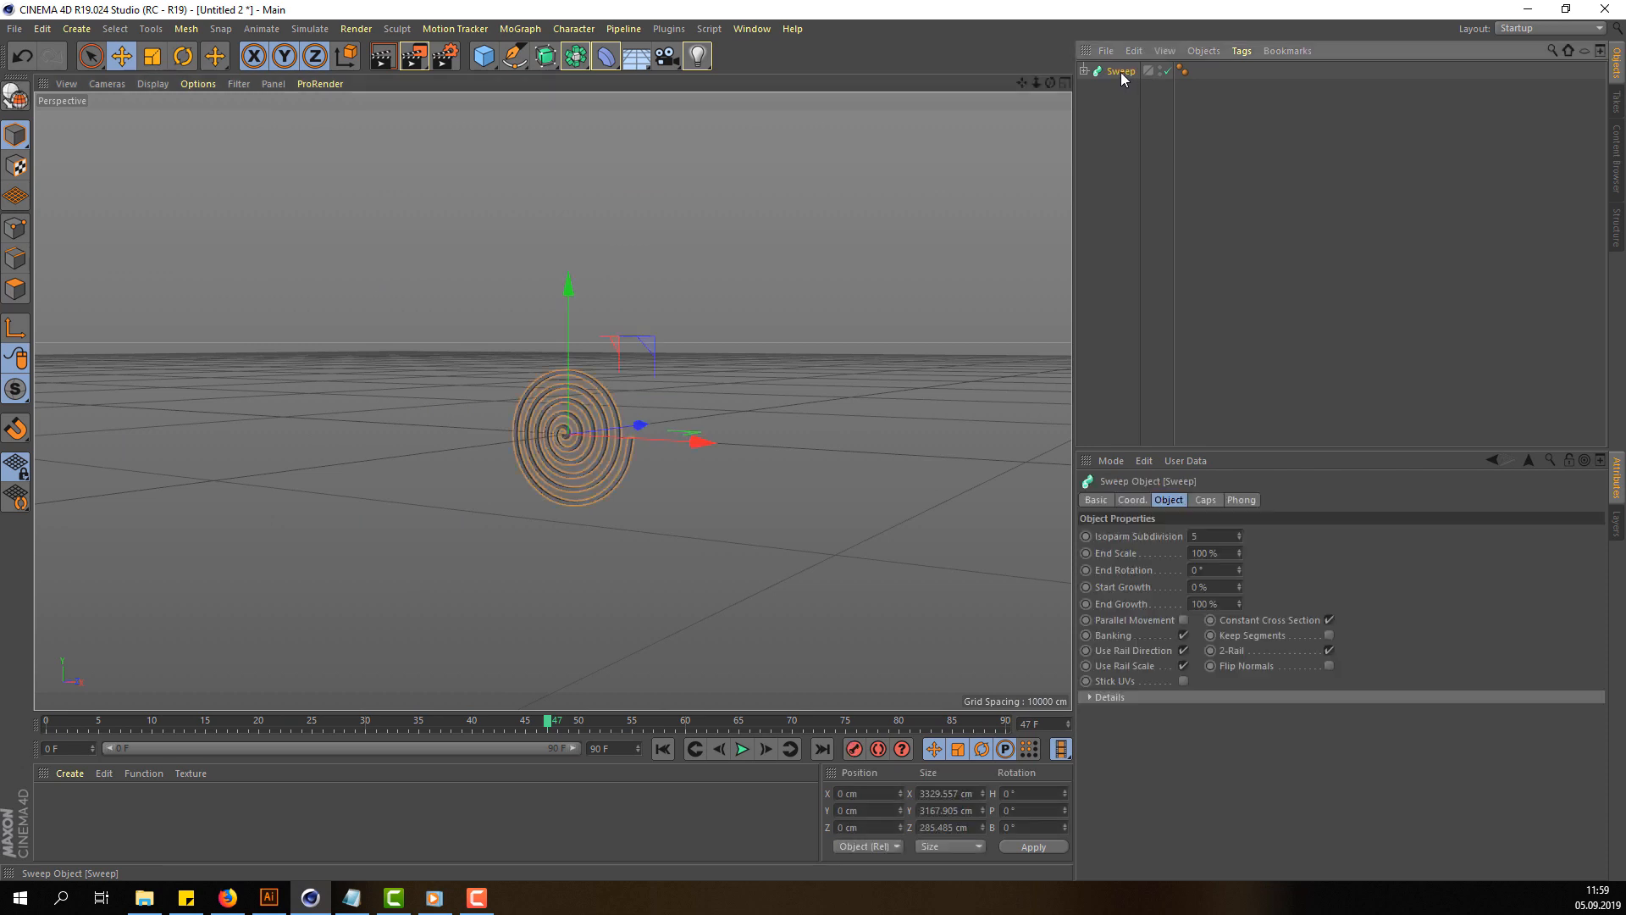
right_click(1122, 73)
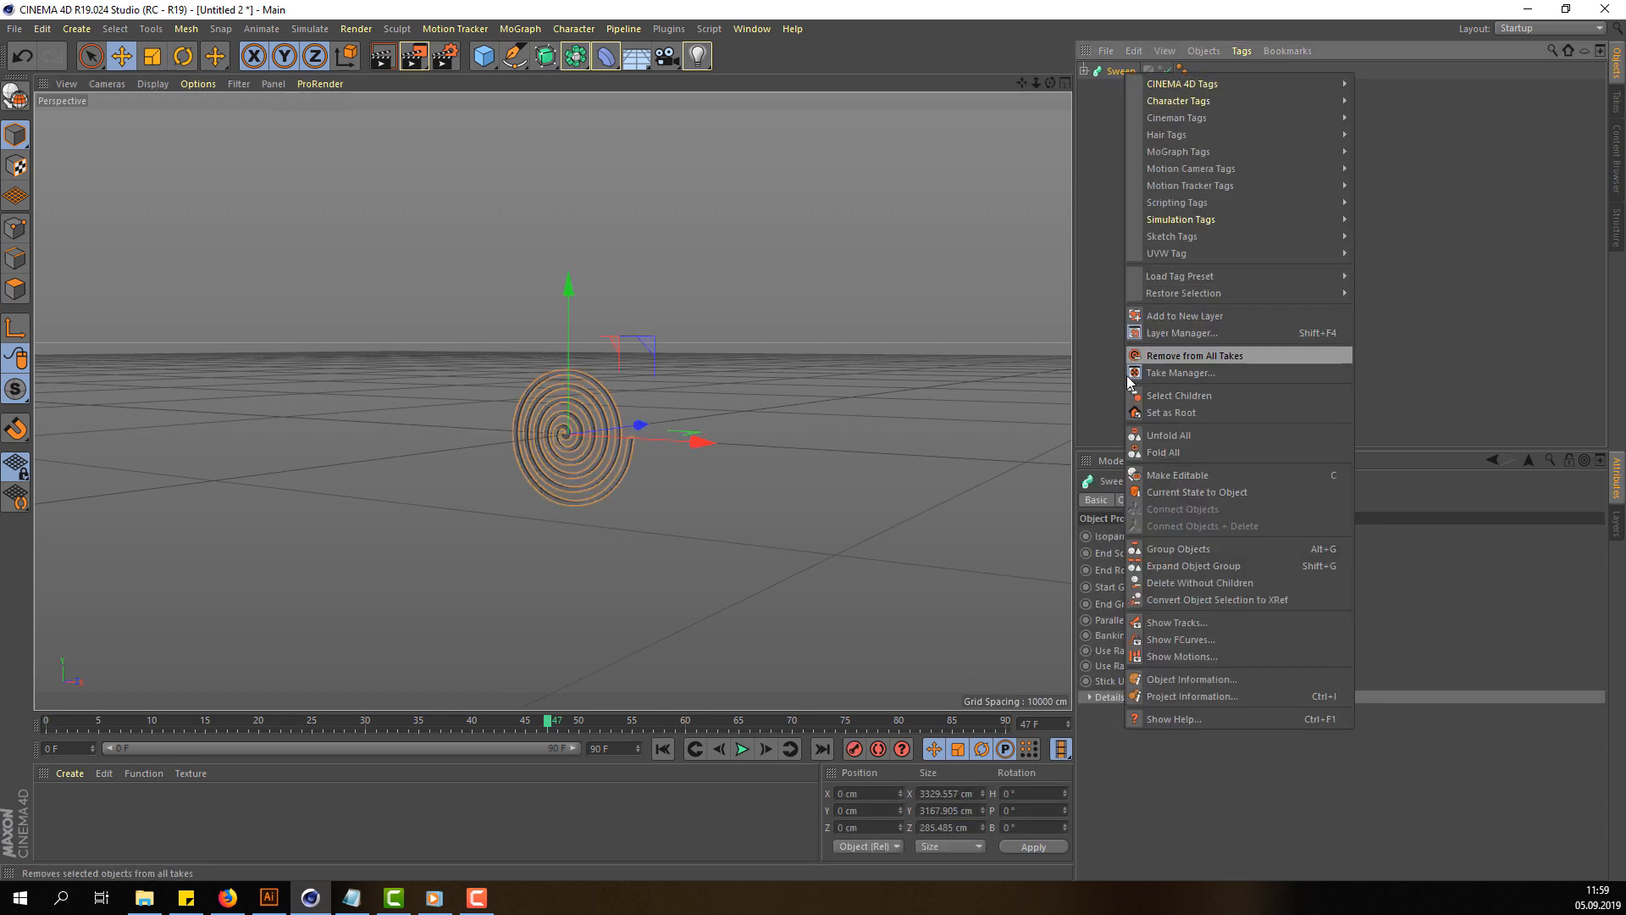
left_click(1303, 549)
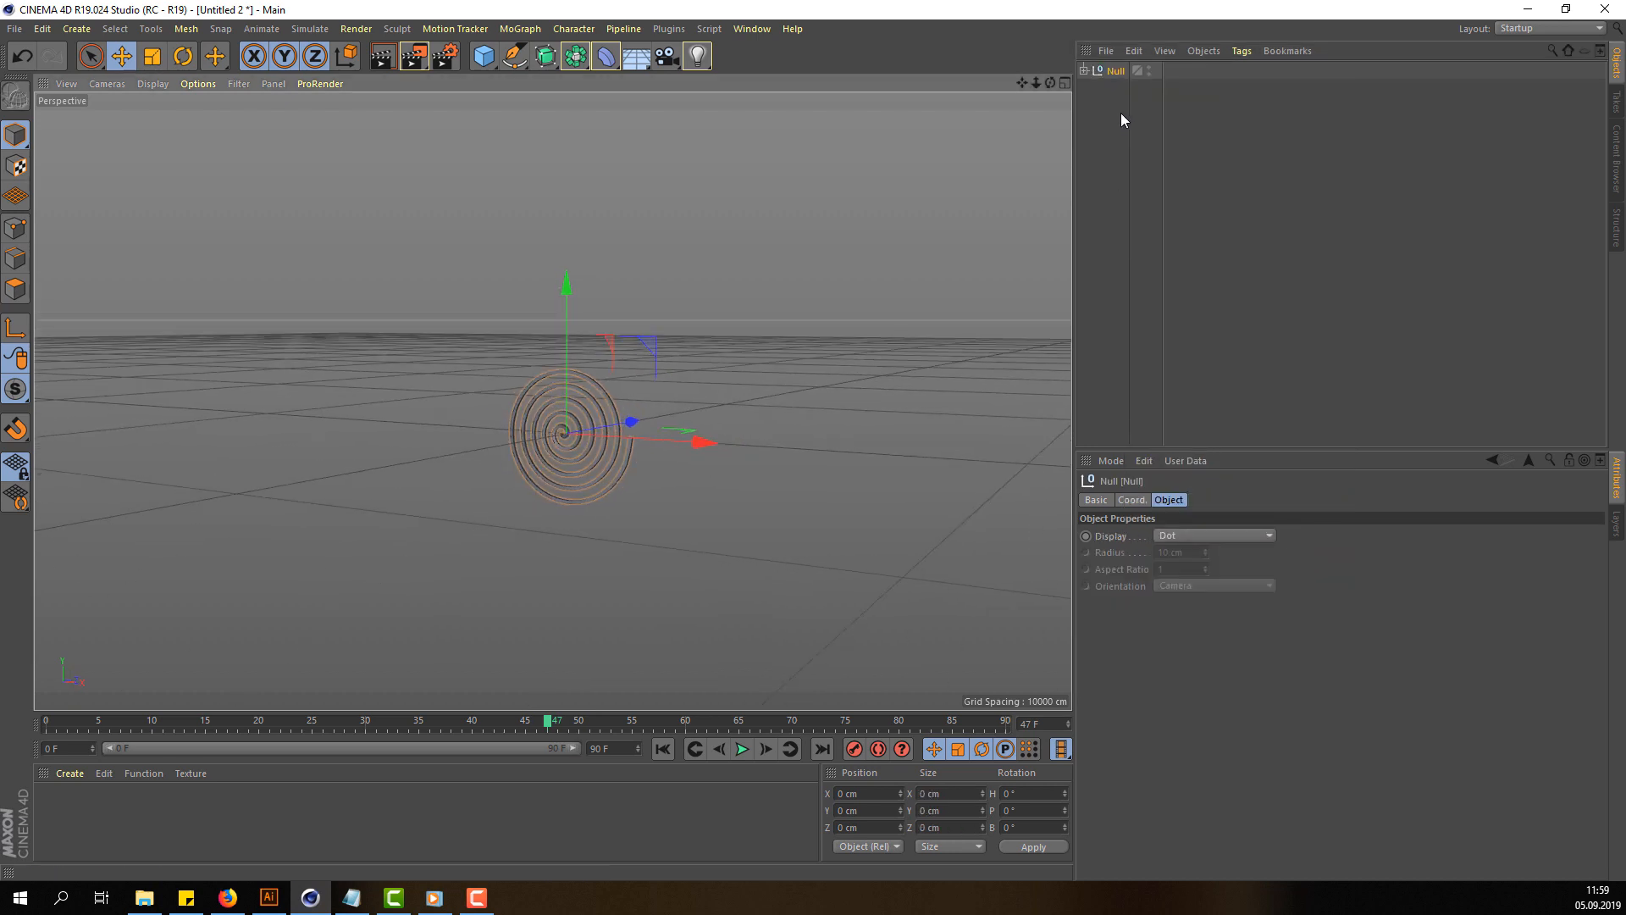
left_click(1084, 71)
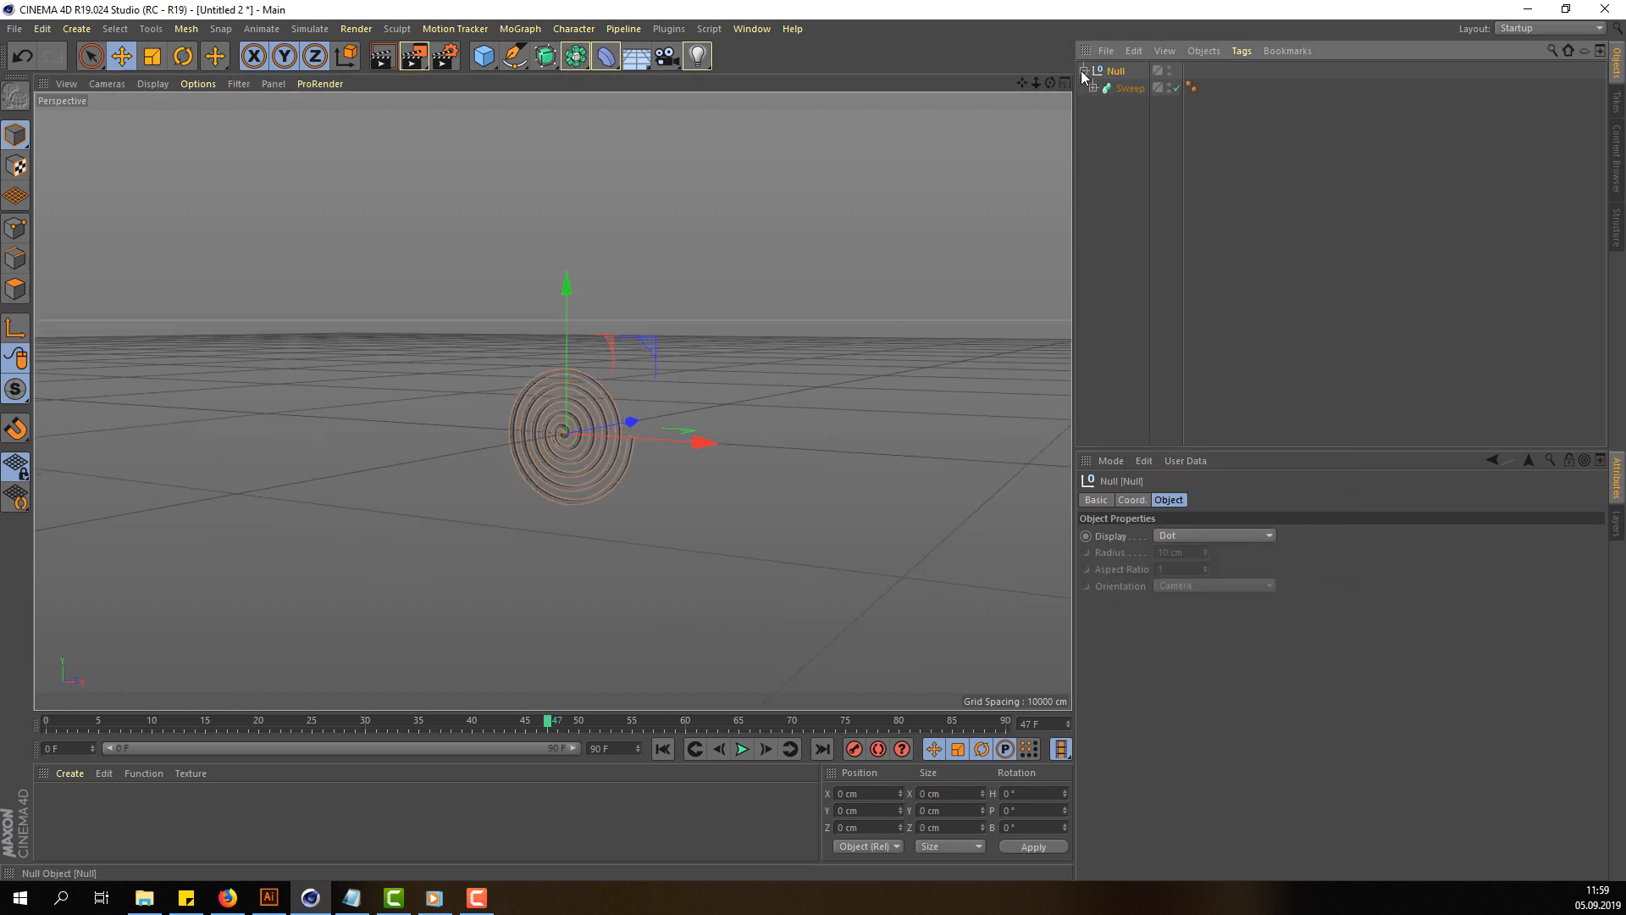
left_click(1085, 71)
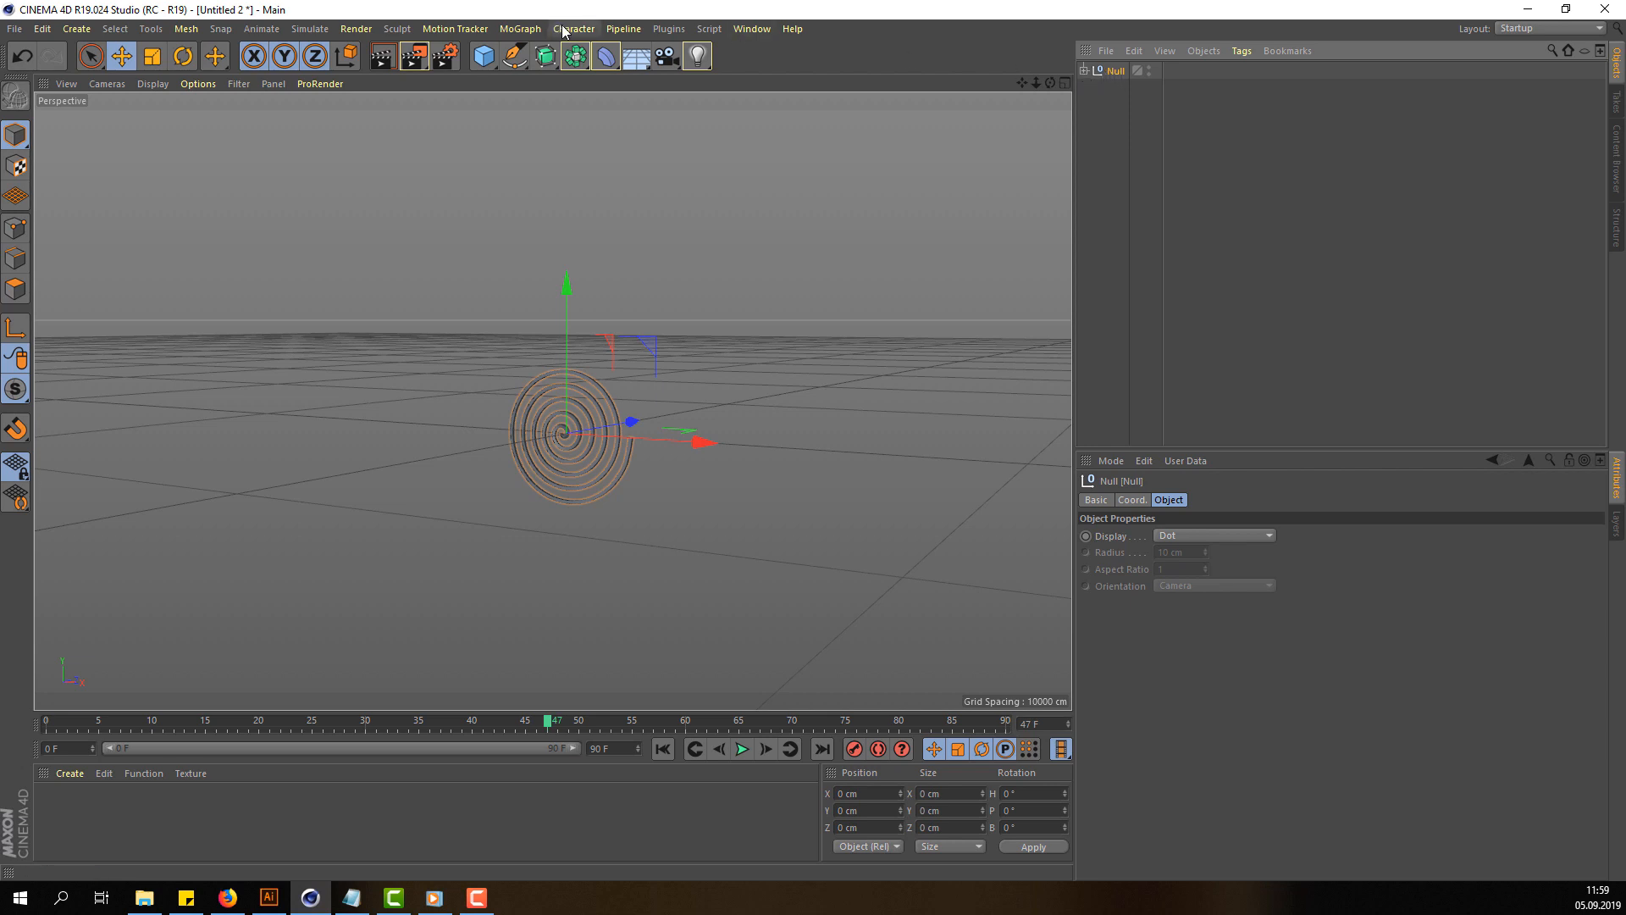
Step: Add a MoGraph Cloner and make the Null holding the sweep its child
left_click(520, 29)
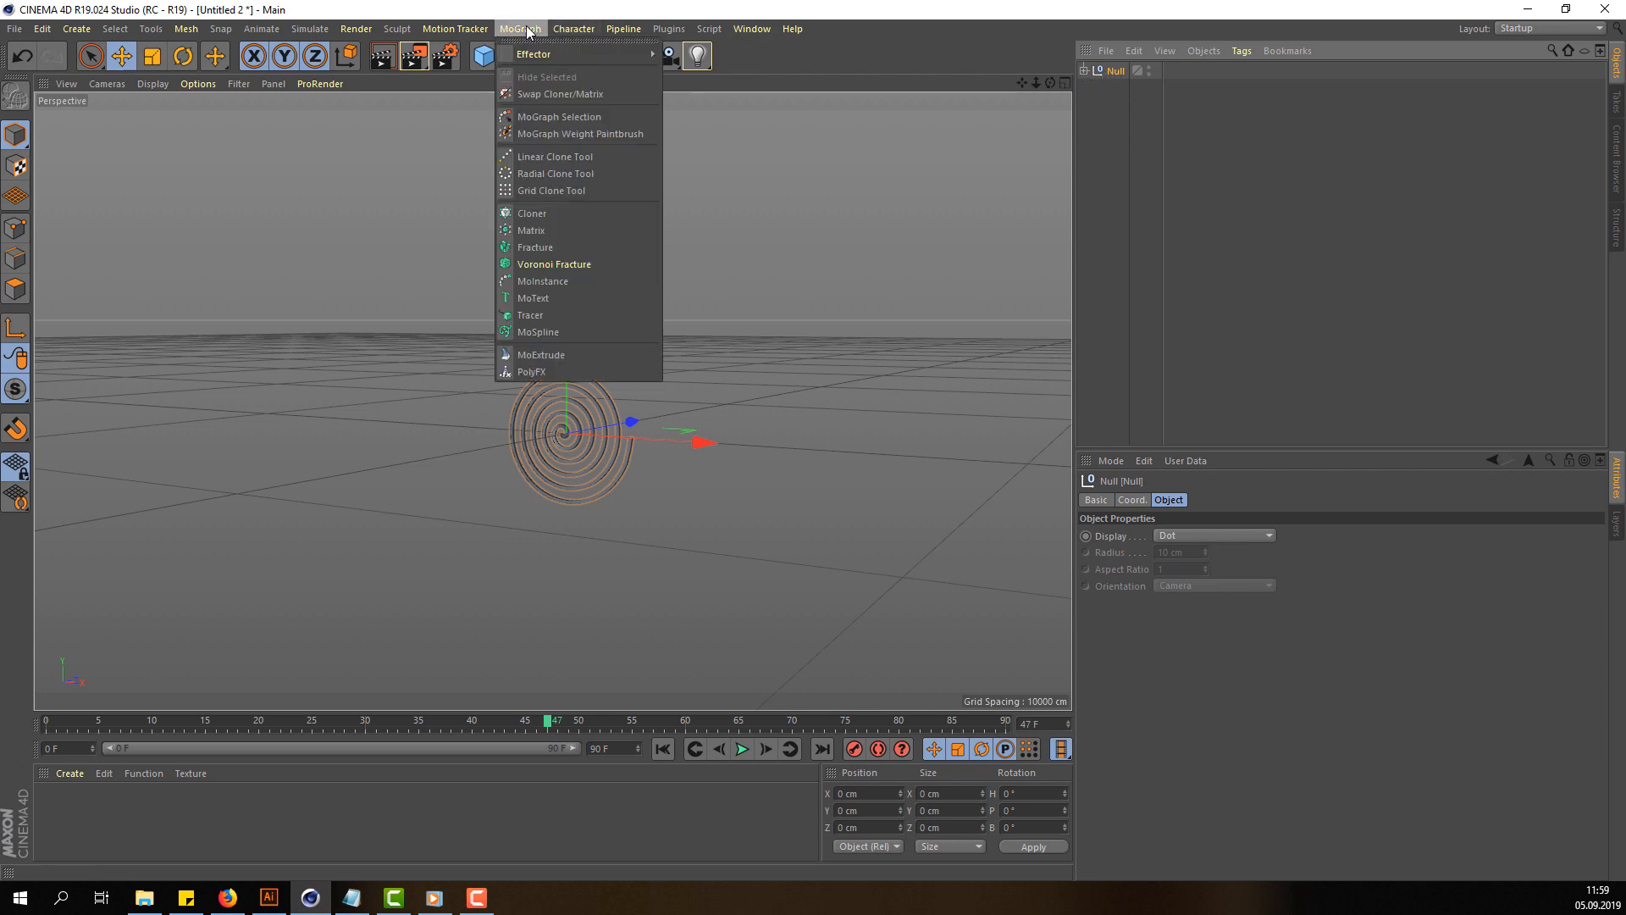
left_click(543, 213)
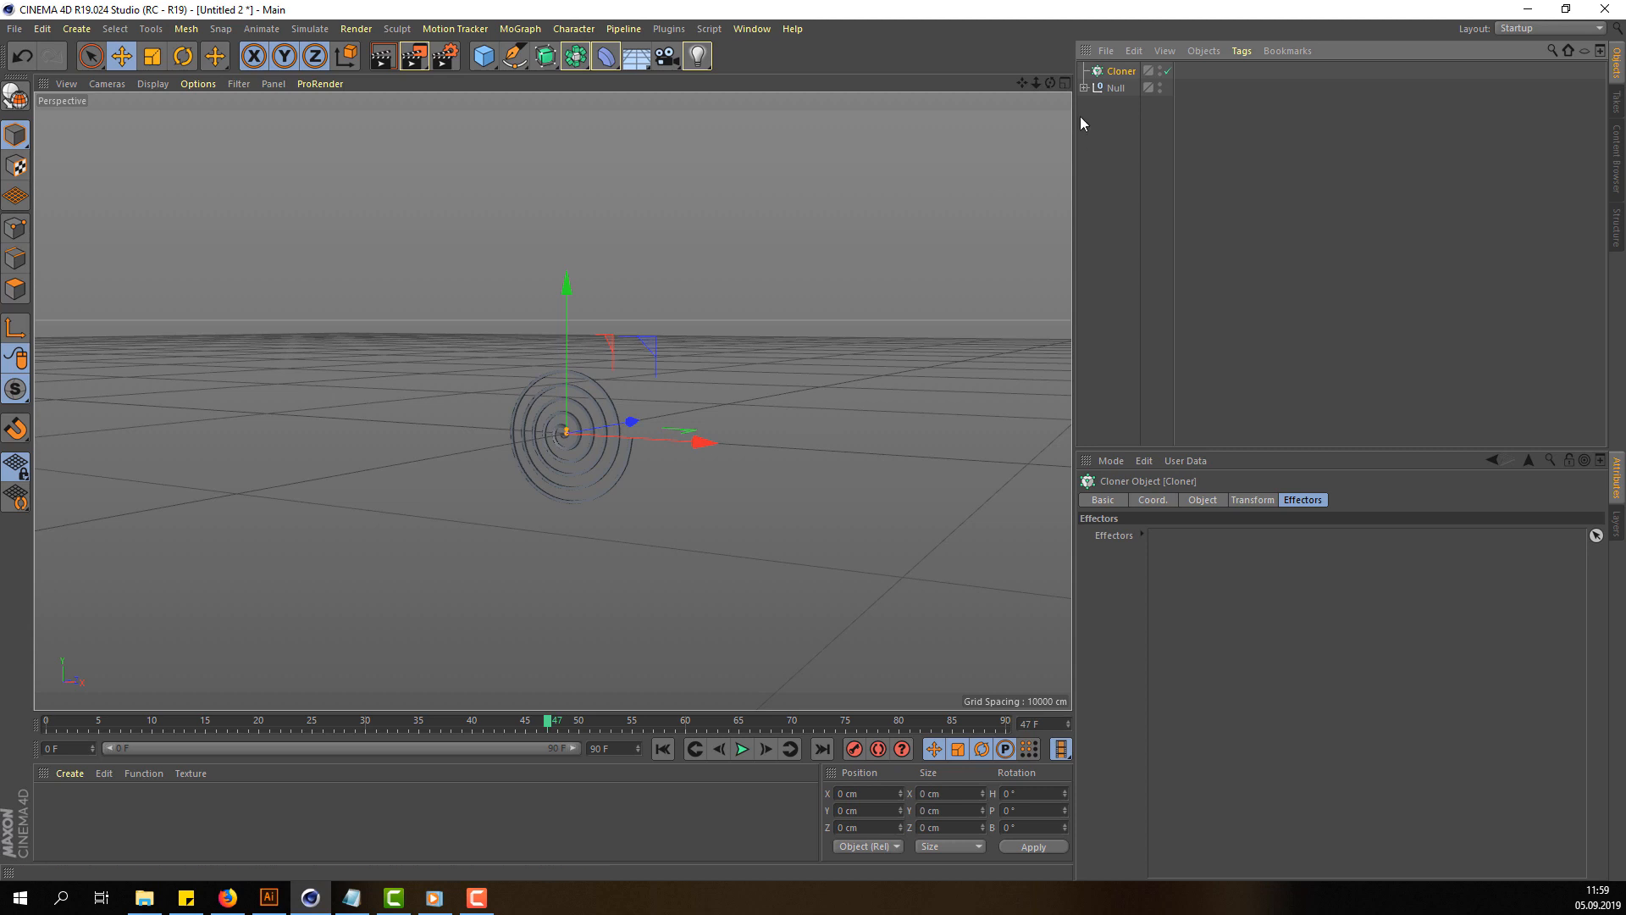
left_click(1116, 89)
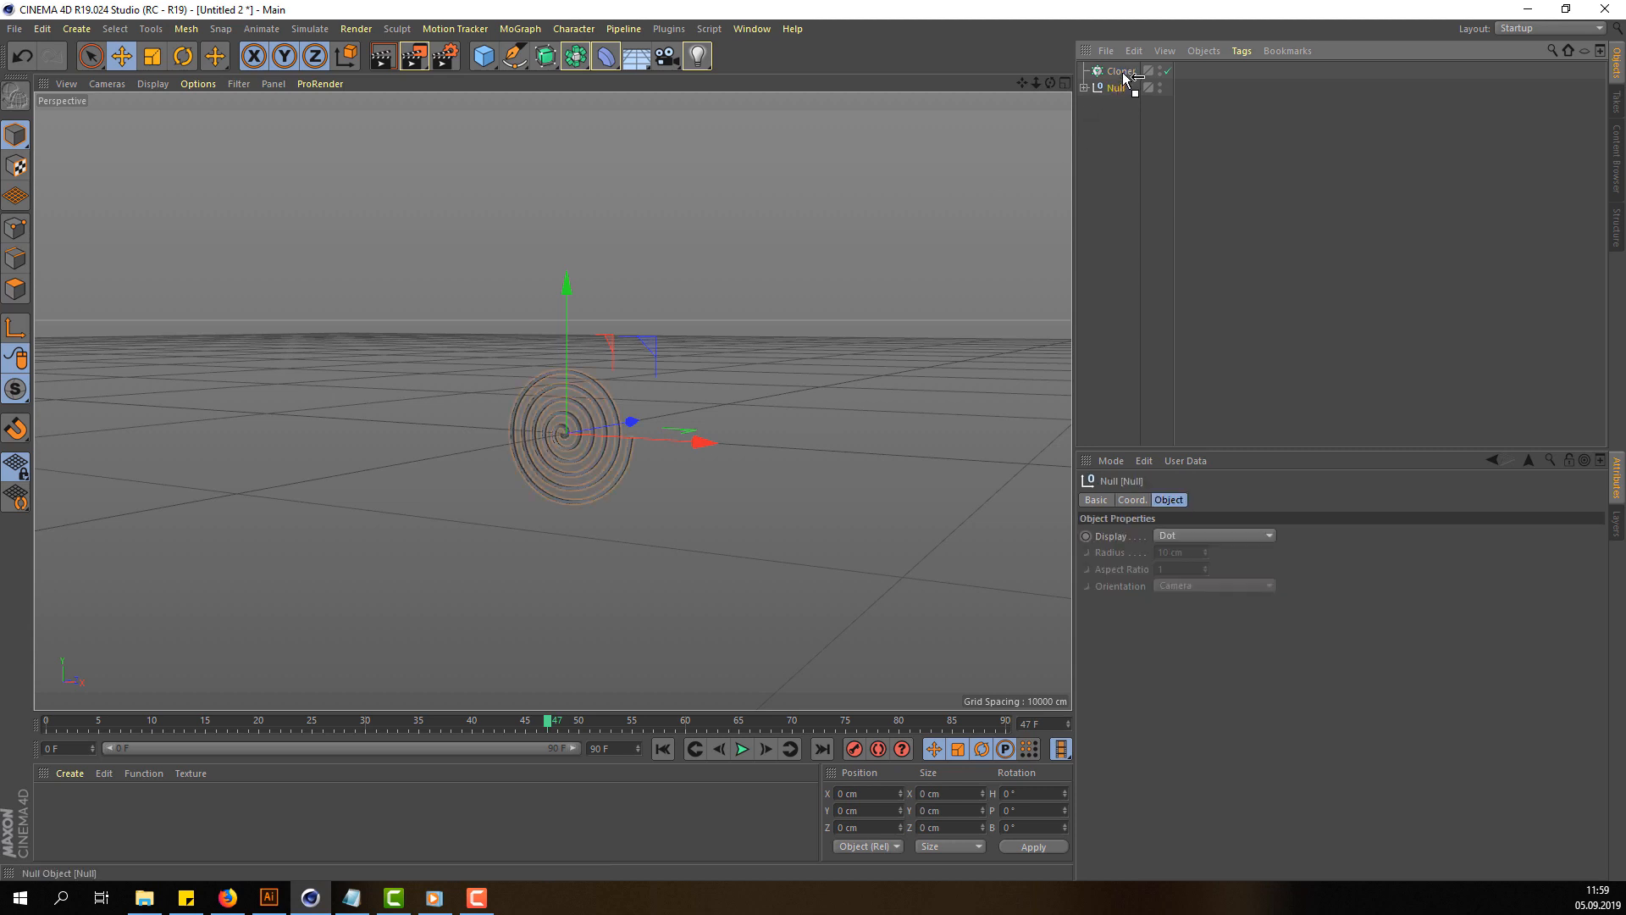
left_click_drag(1124, 73, 1123, 73)
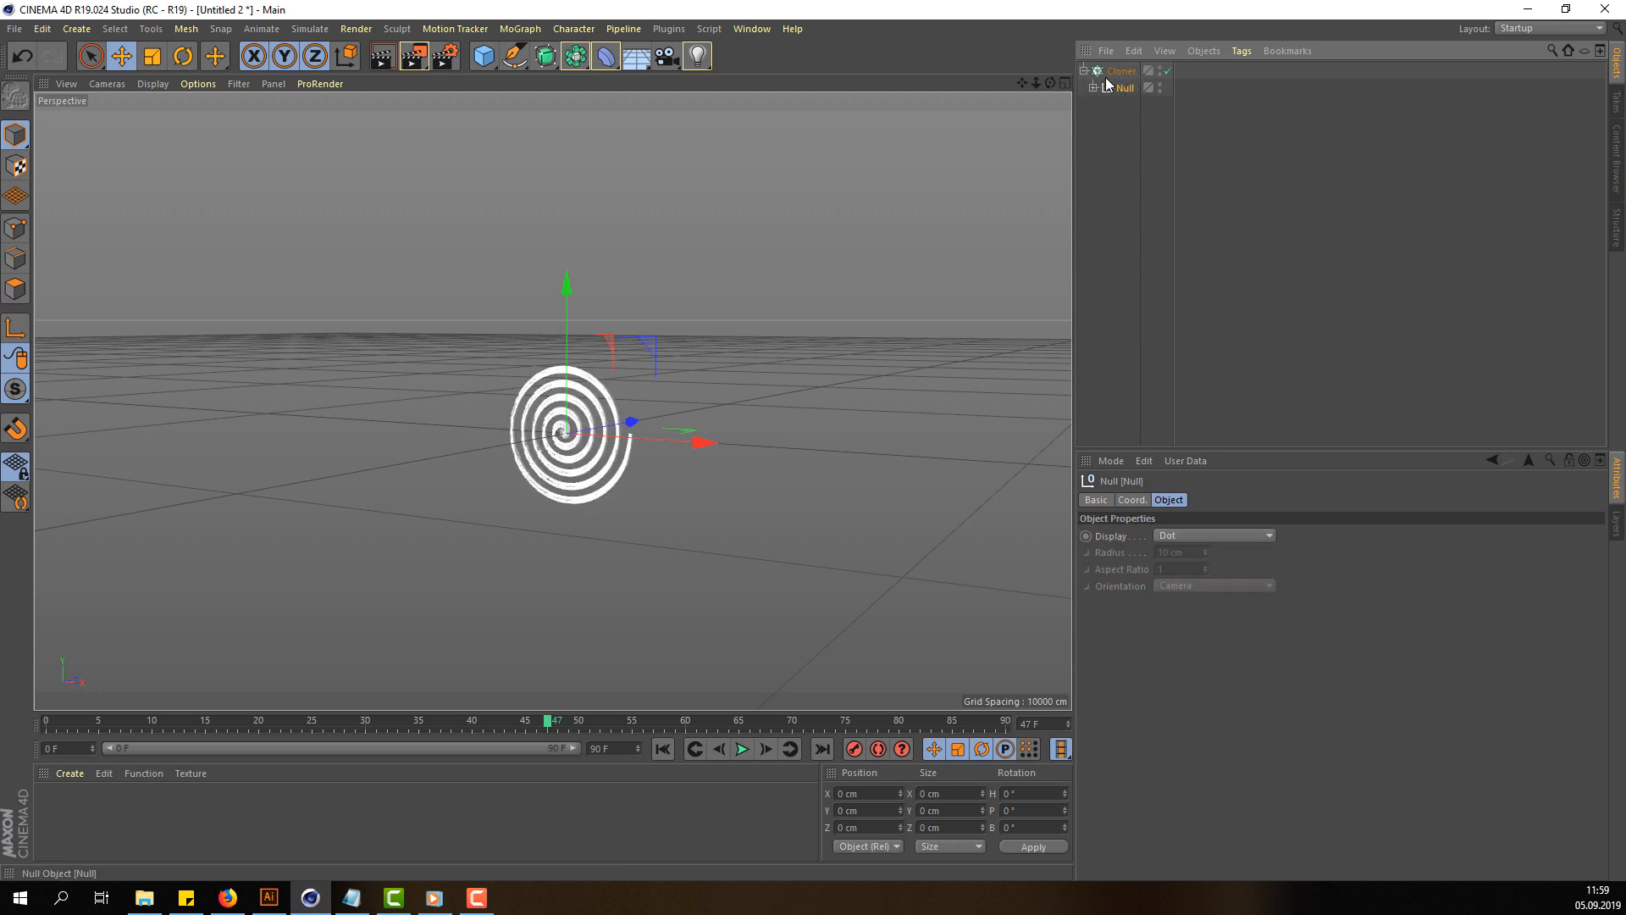
Step: Look through the Cloner's settings and set the clone count to 11 in its object properties
left_click(1120, 73)
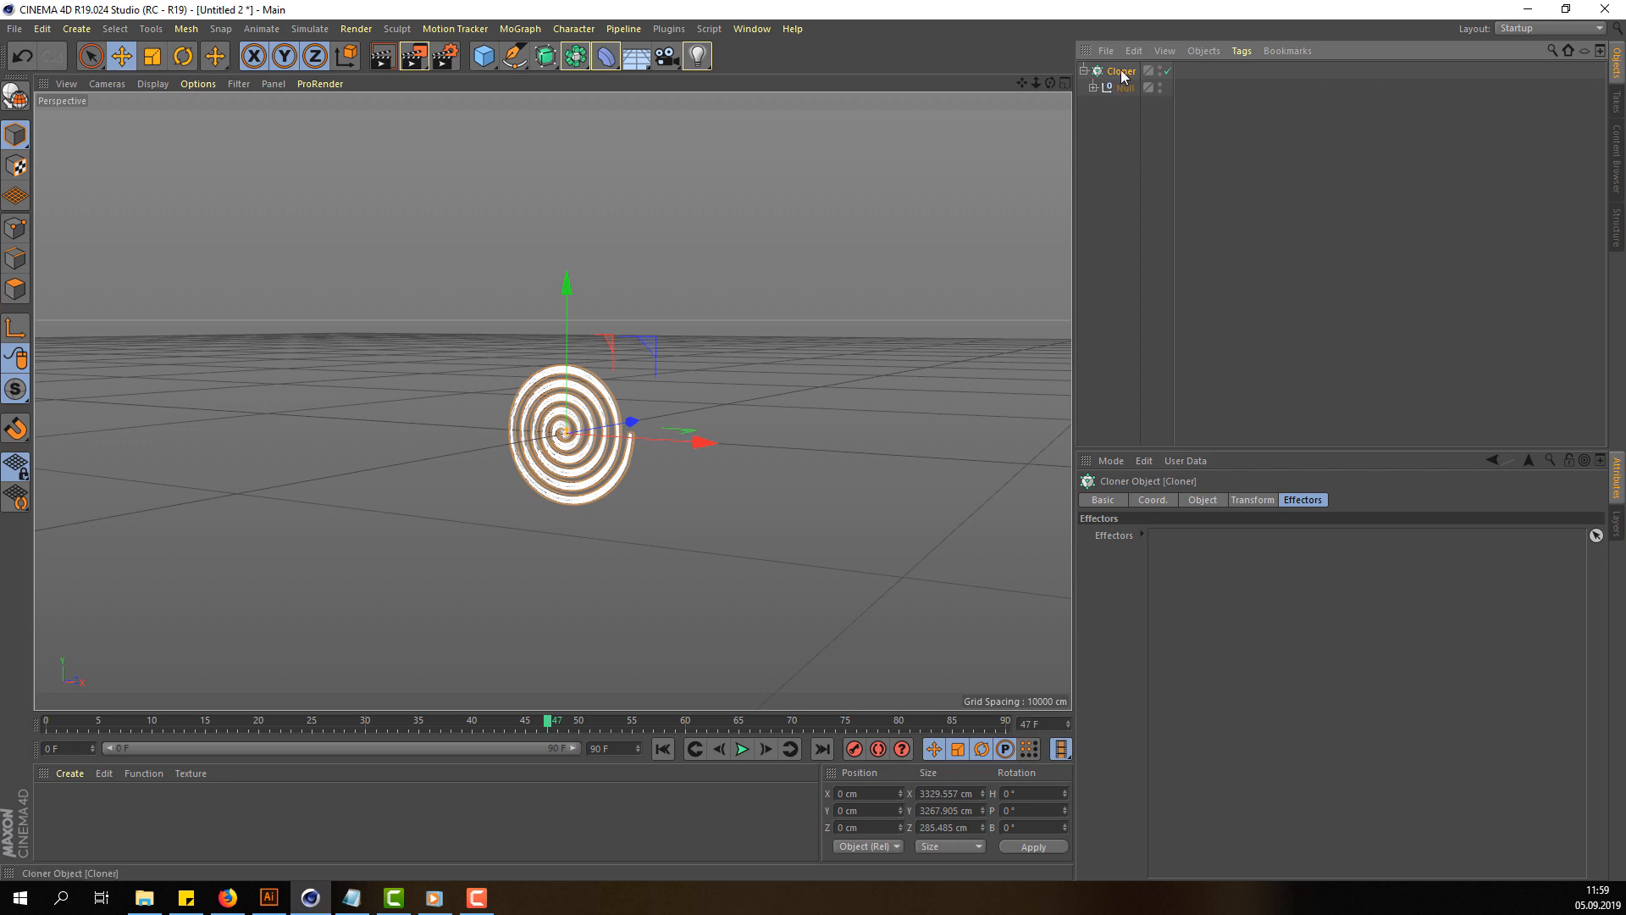
left_click(1248, 499)
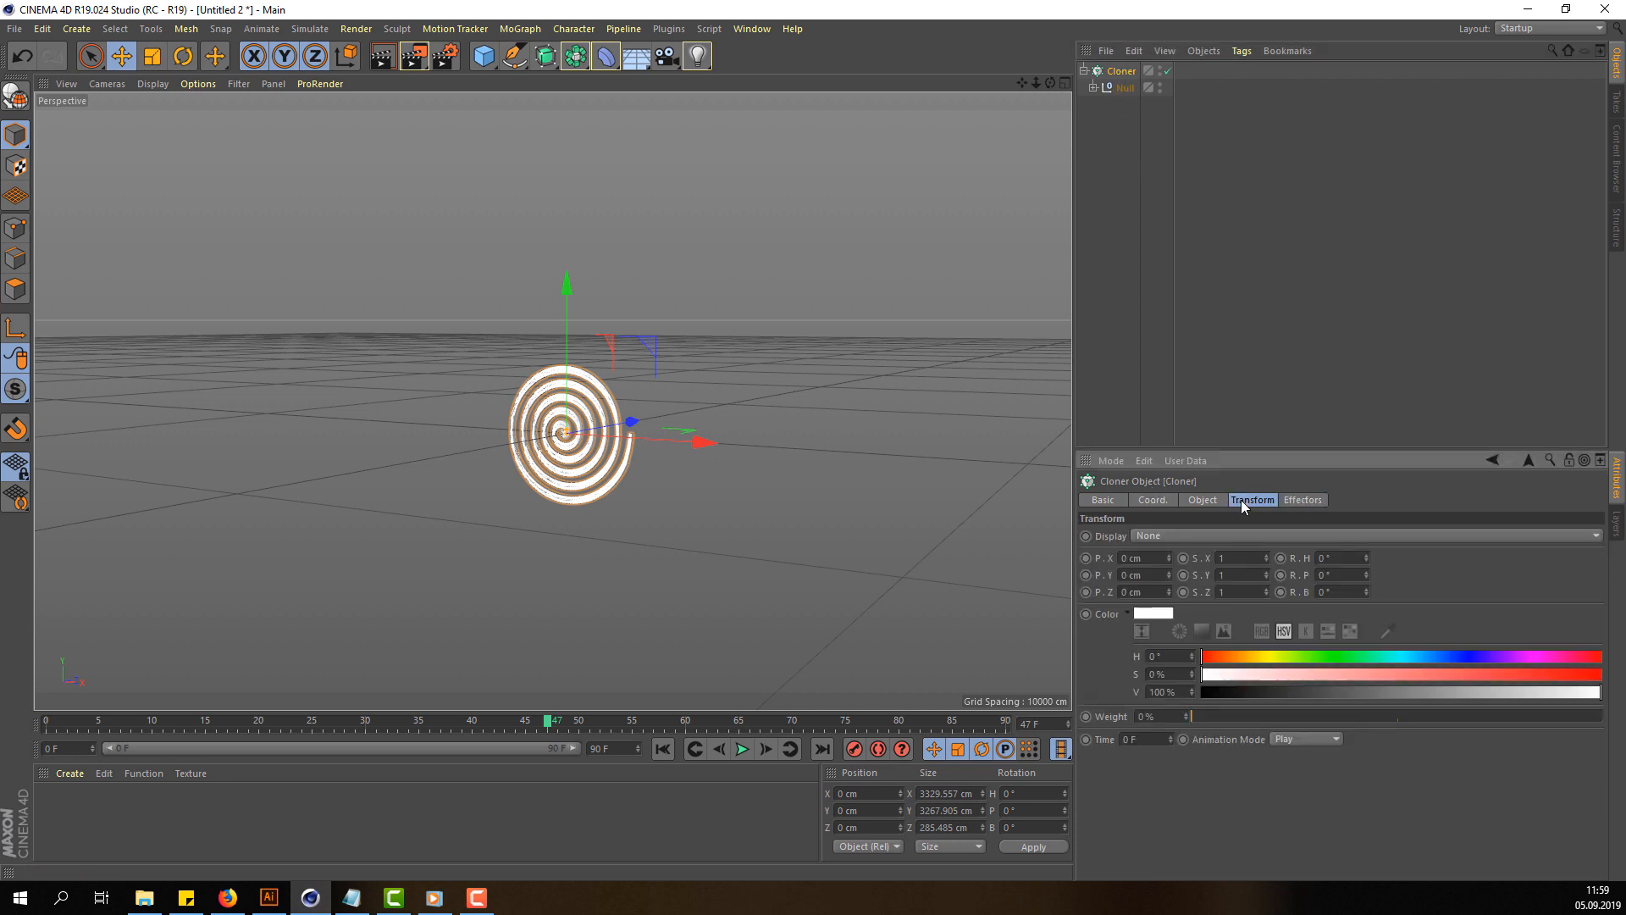
left_click(1282, 501)
left_click(1110, 500)
left_click(1154, 501)
left_click(1203, 501)
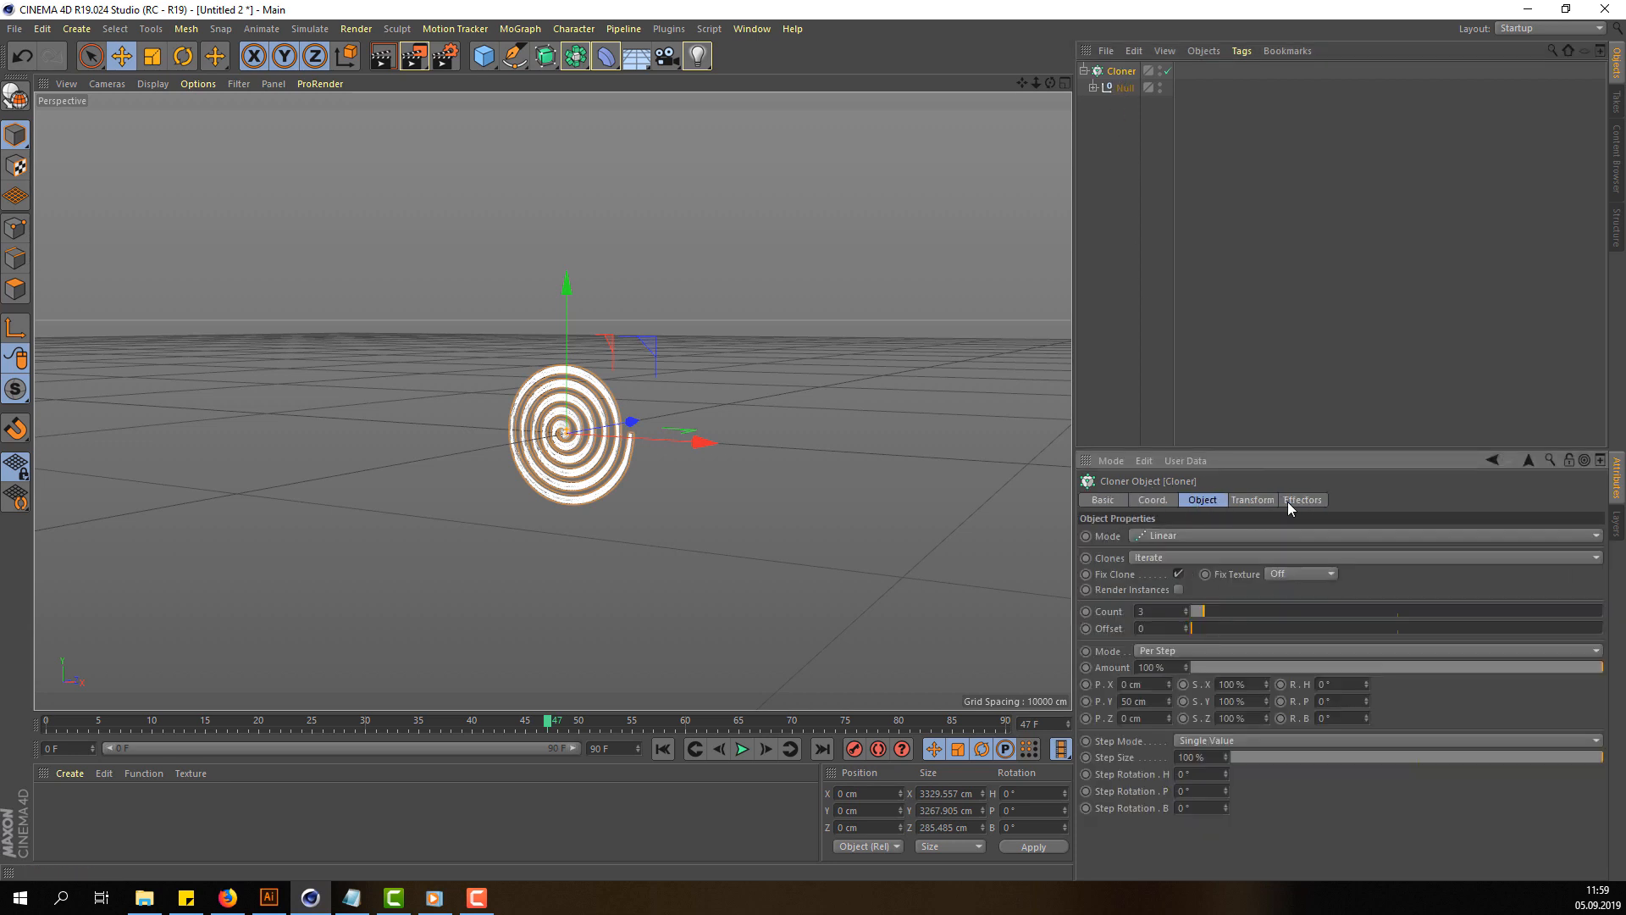
left_click(1288, 501)
left_click(1222, 502)
mouse_move(525, 605)
left_mouse_down("alt")
mouse_move(585, 616)
mouse_move(527, 625)
left_mouse_up("alt")
mouse_move(1218, 610)
left_mouse_down()
mouse_move(1511, 607)
mouse_move(1227, 621)
left_mouse_up()
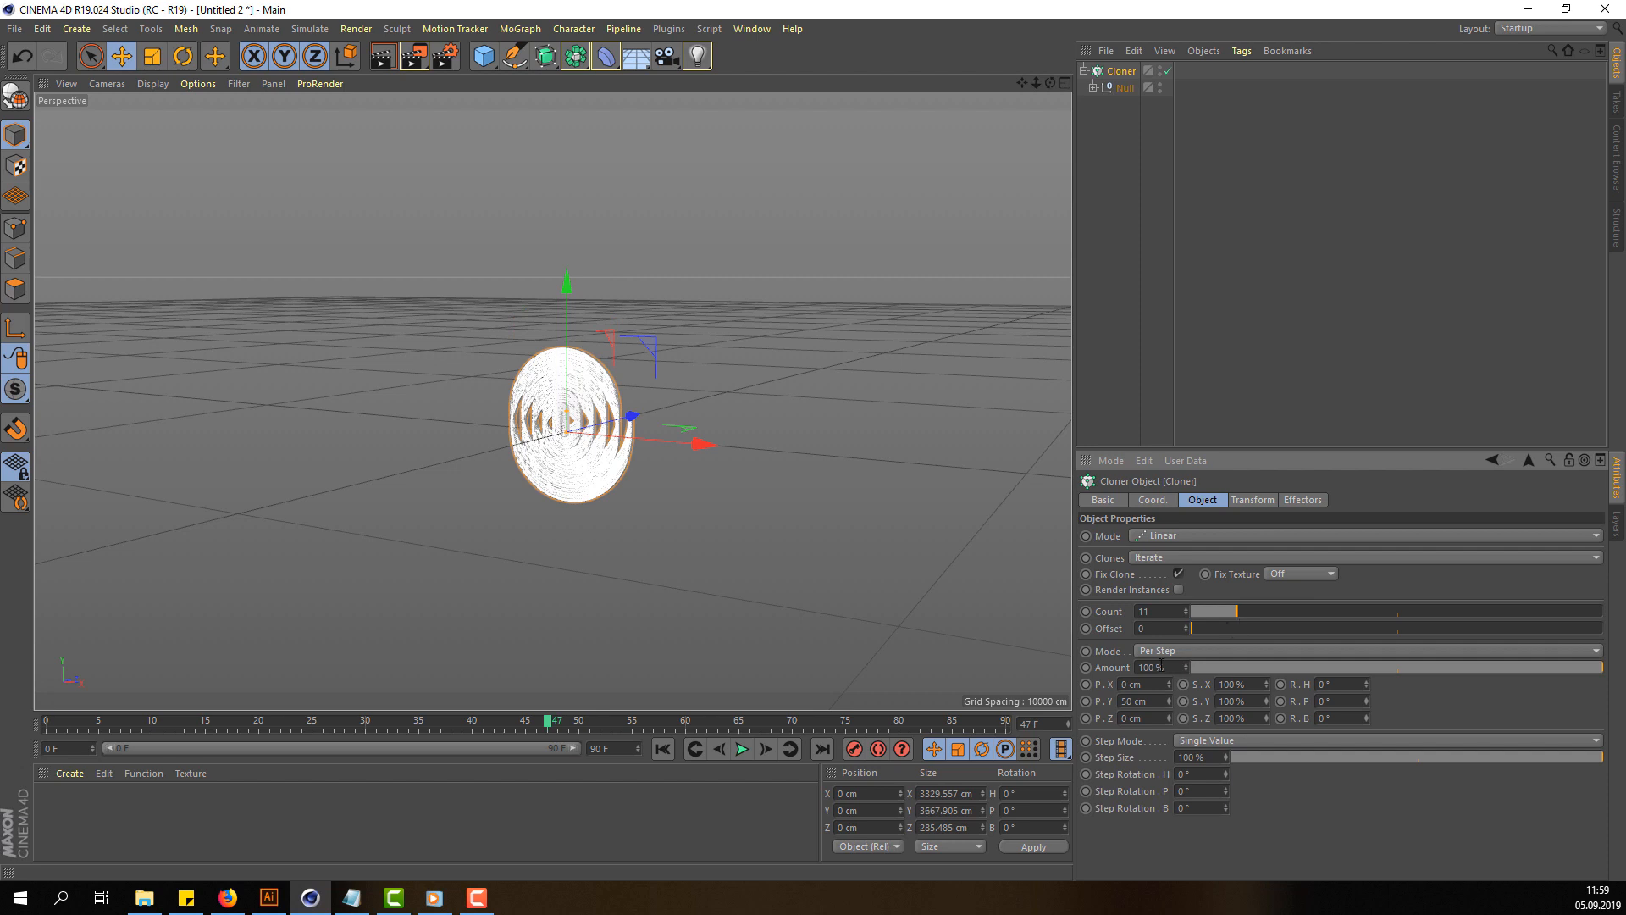
Step: Switch the Cloner's mode to Grid Array and set the first clone count to 153
left_click(1186, 537)
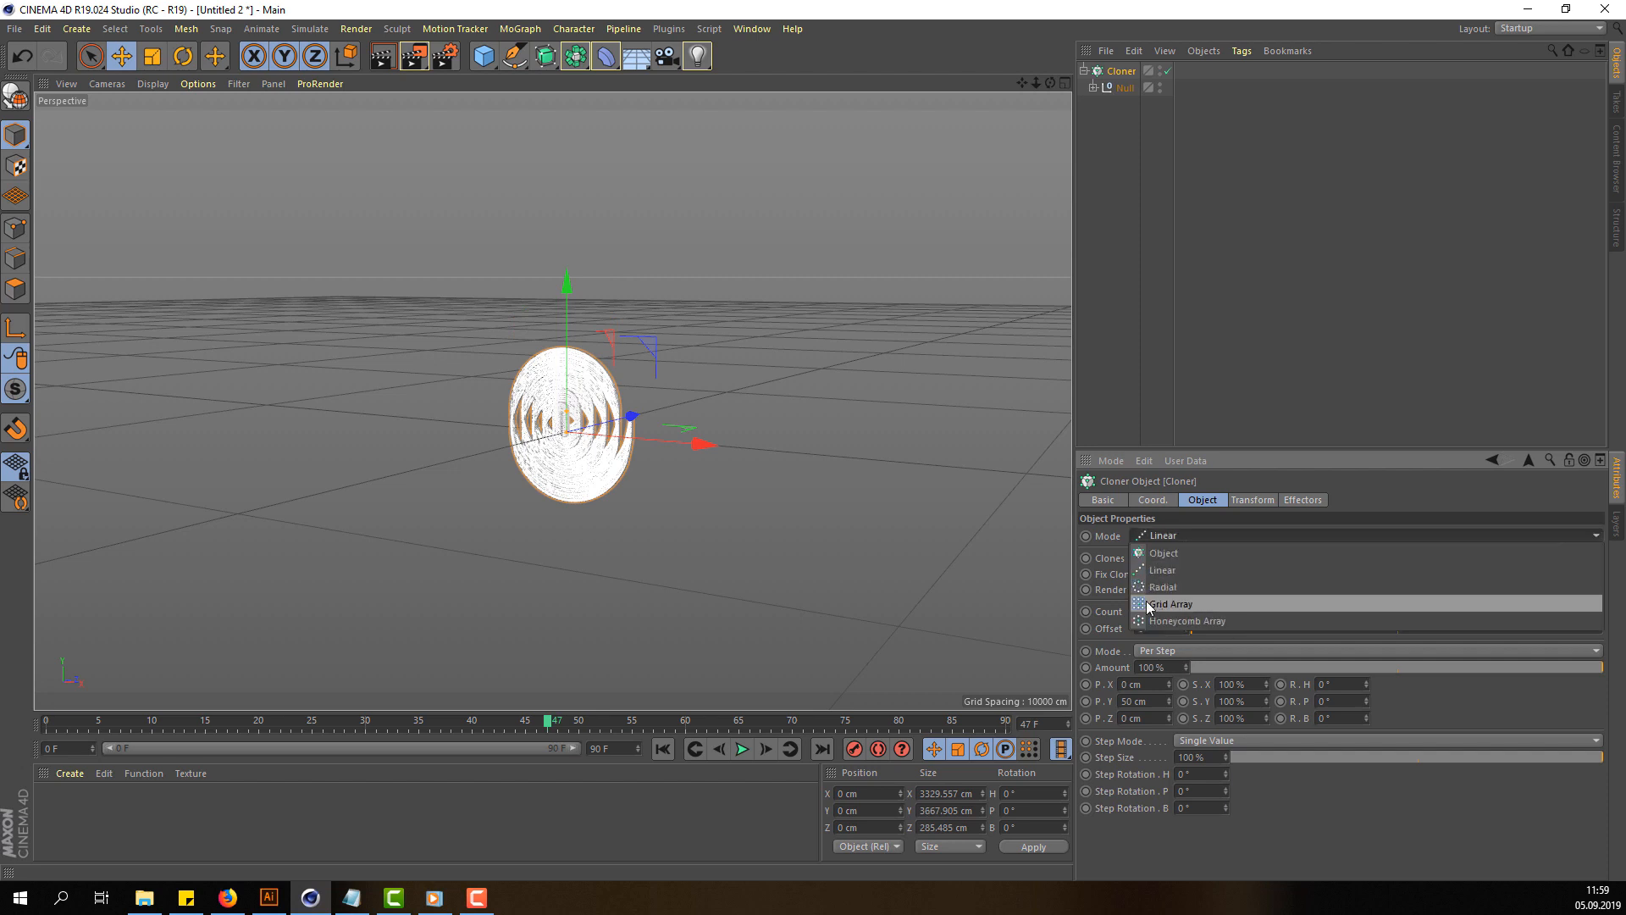
left_click(1181, 602)
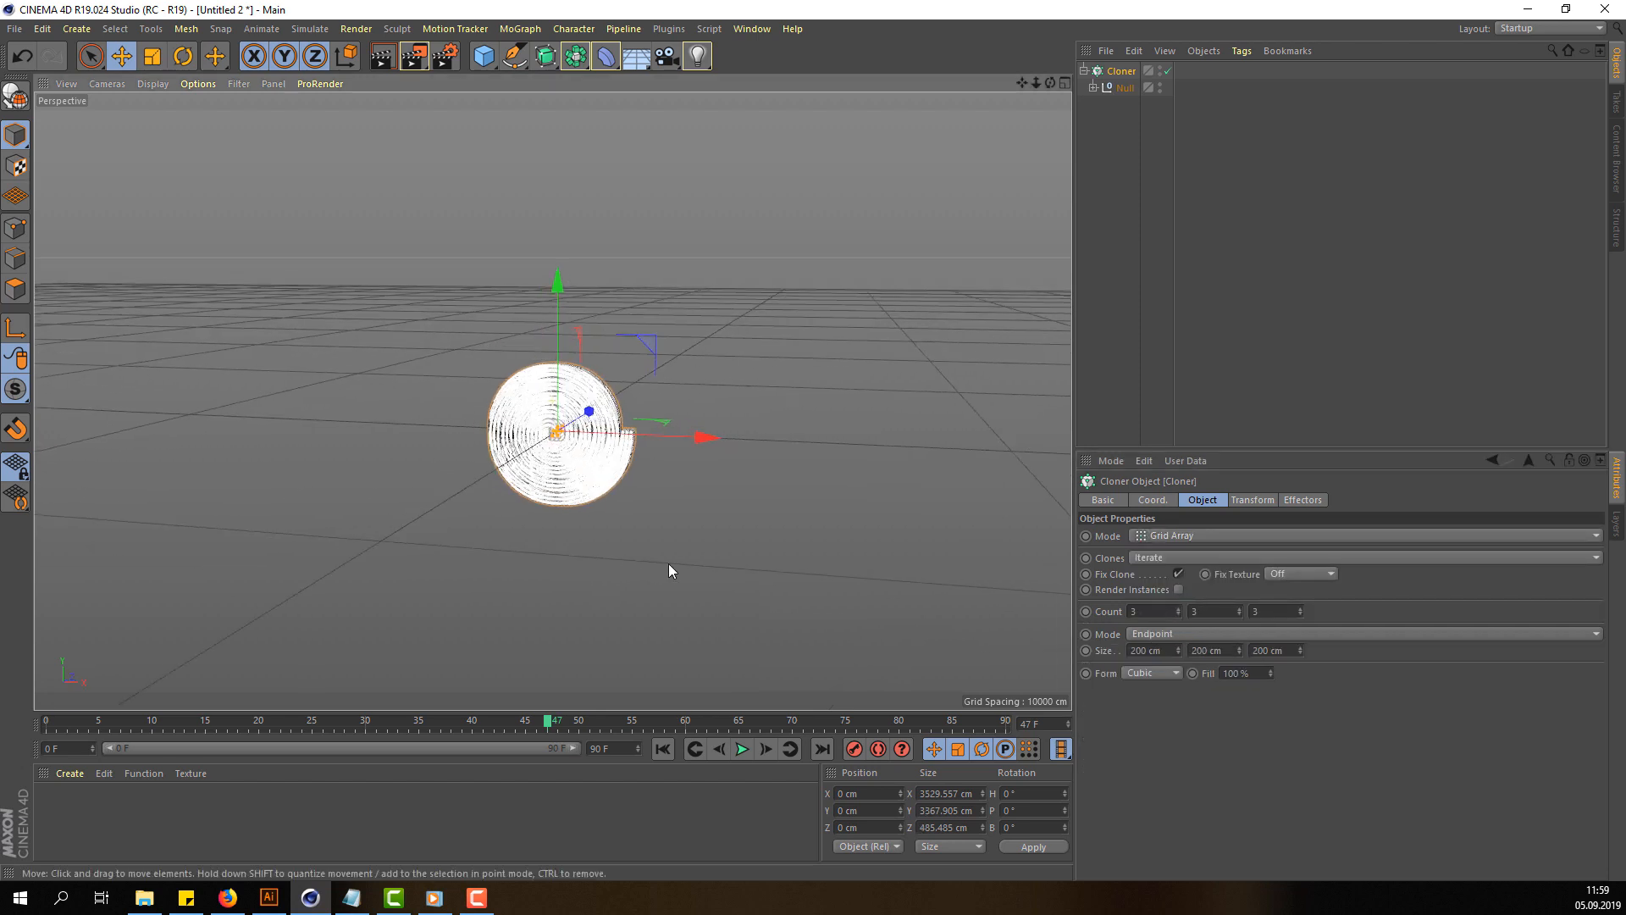
left_click_drag(1177, 608, 1182, 508)
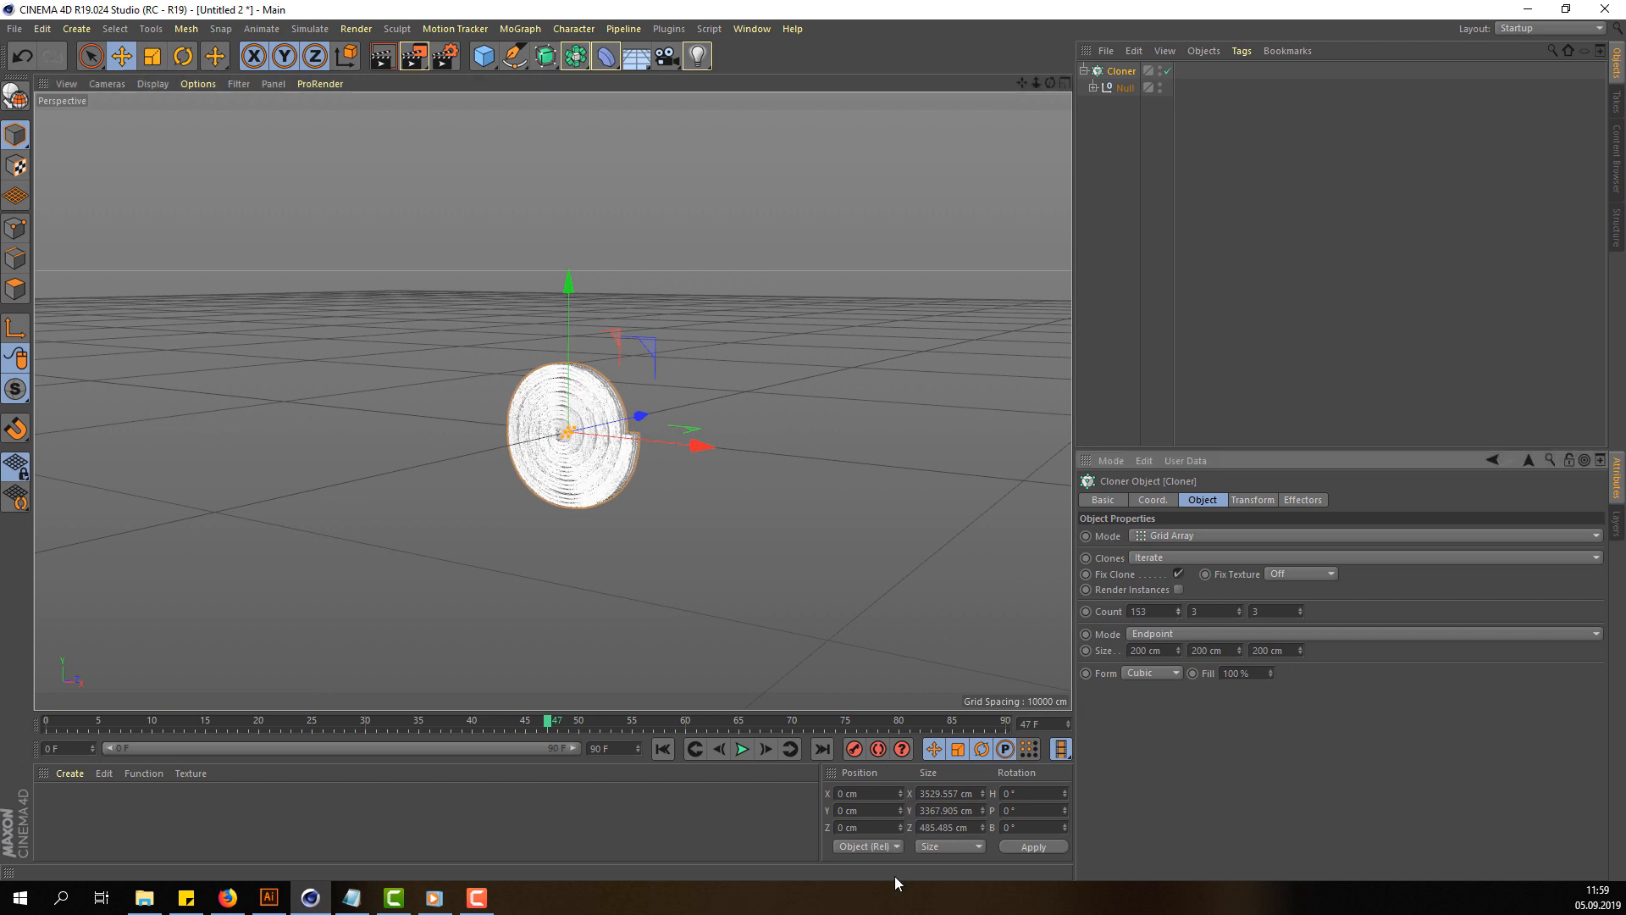
Step: Undo the last clone count change, set all three Grid Array counts to 5, and keep the clone distribution on Iterate
key("ctrl+z")
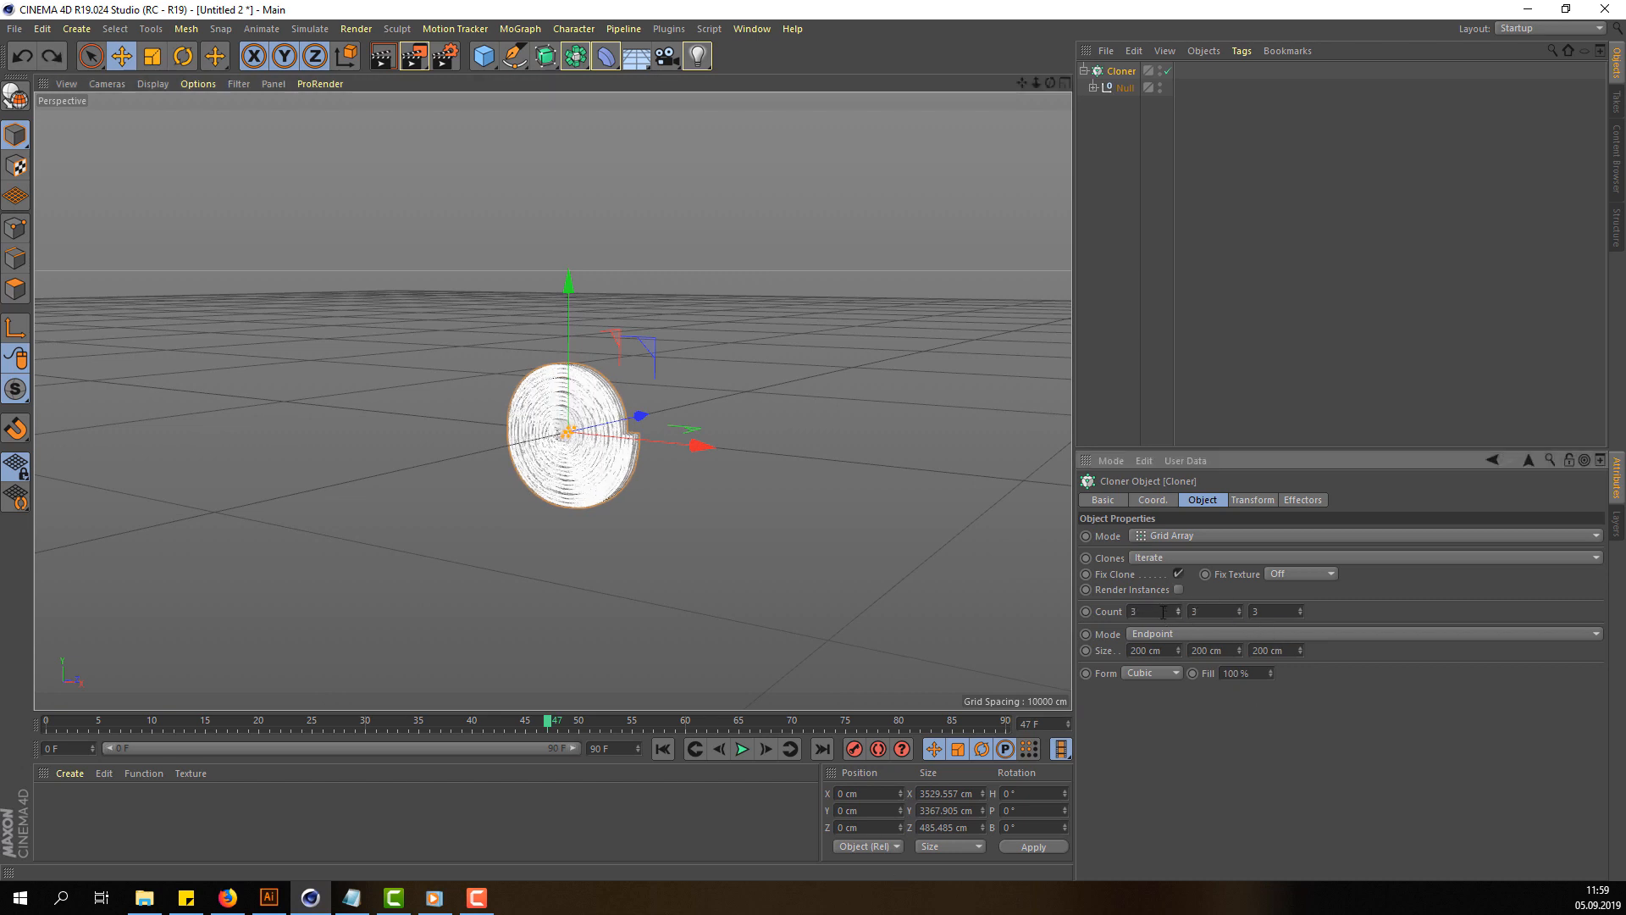
left_click_drag(1166, 614, 1064, 624)
type("5")
left_click(1140, 559)
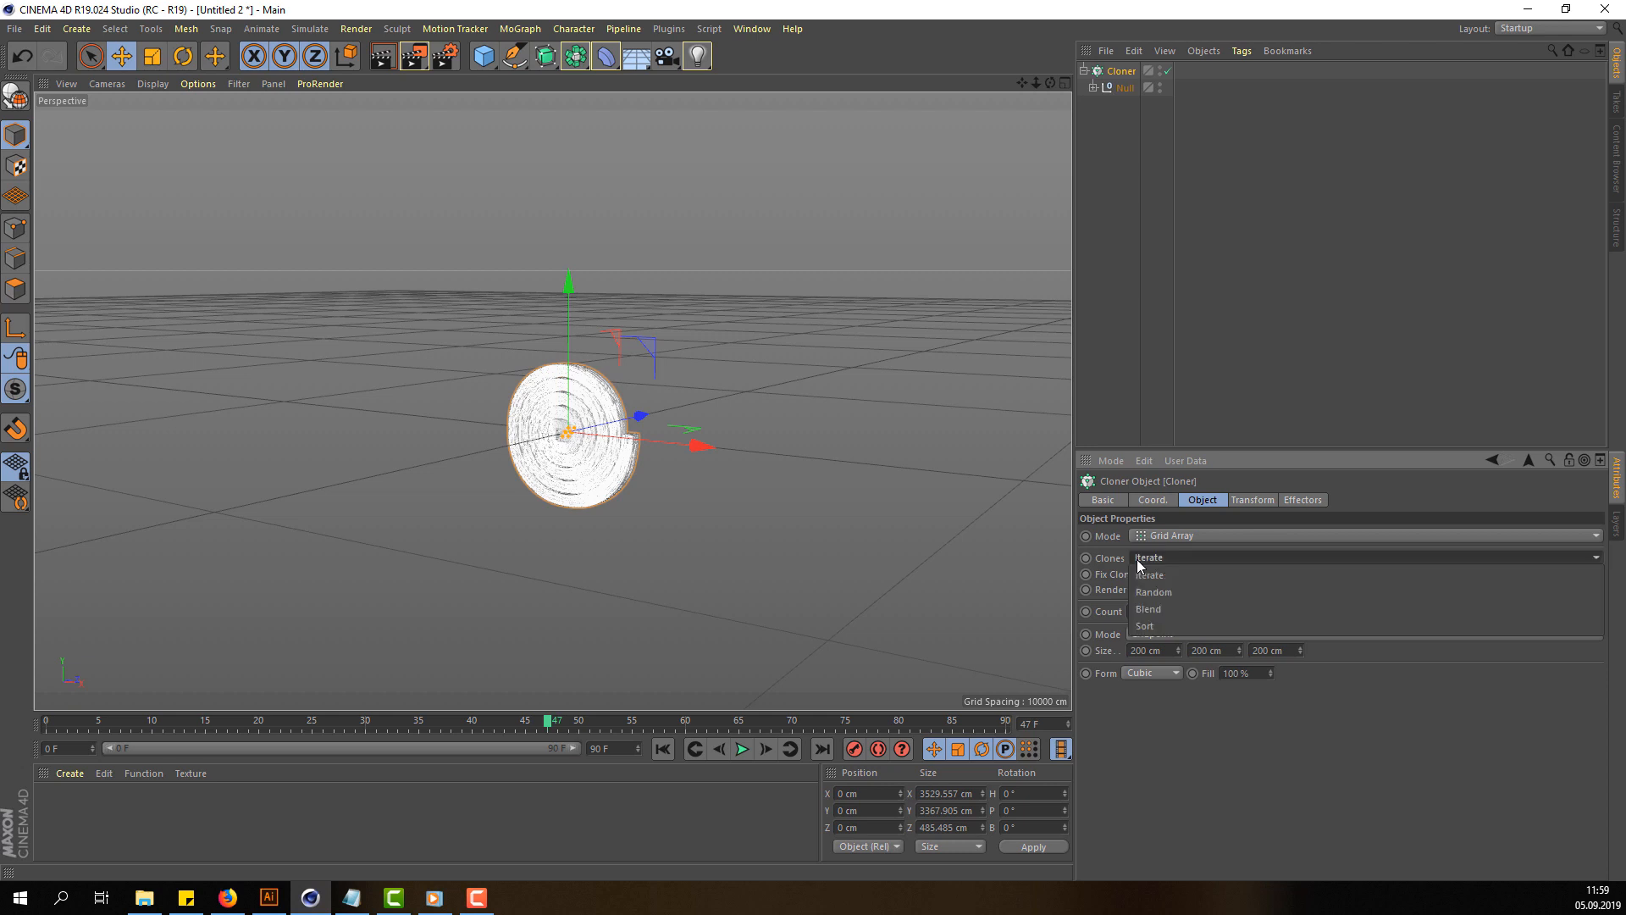
left_click(1160, 563)
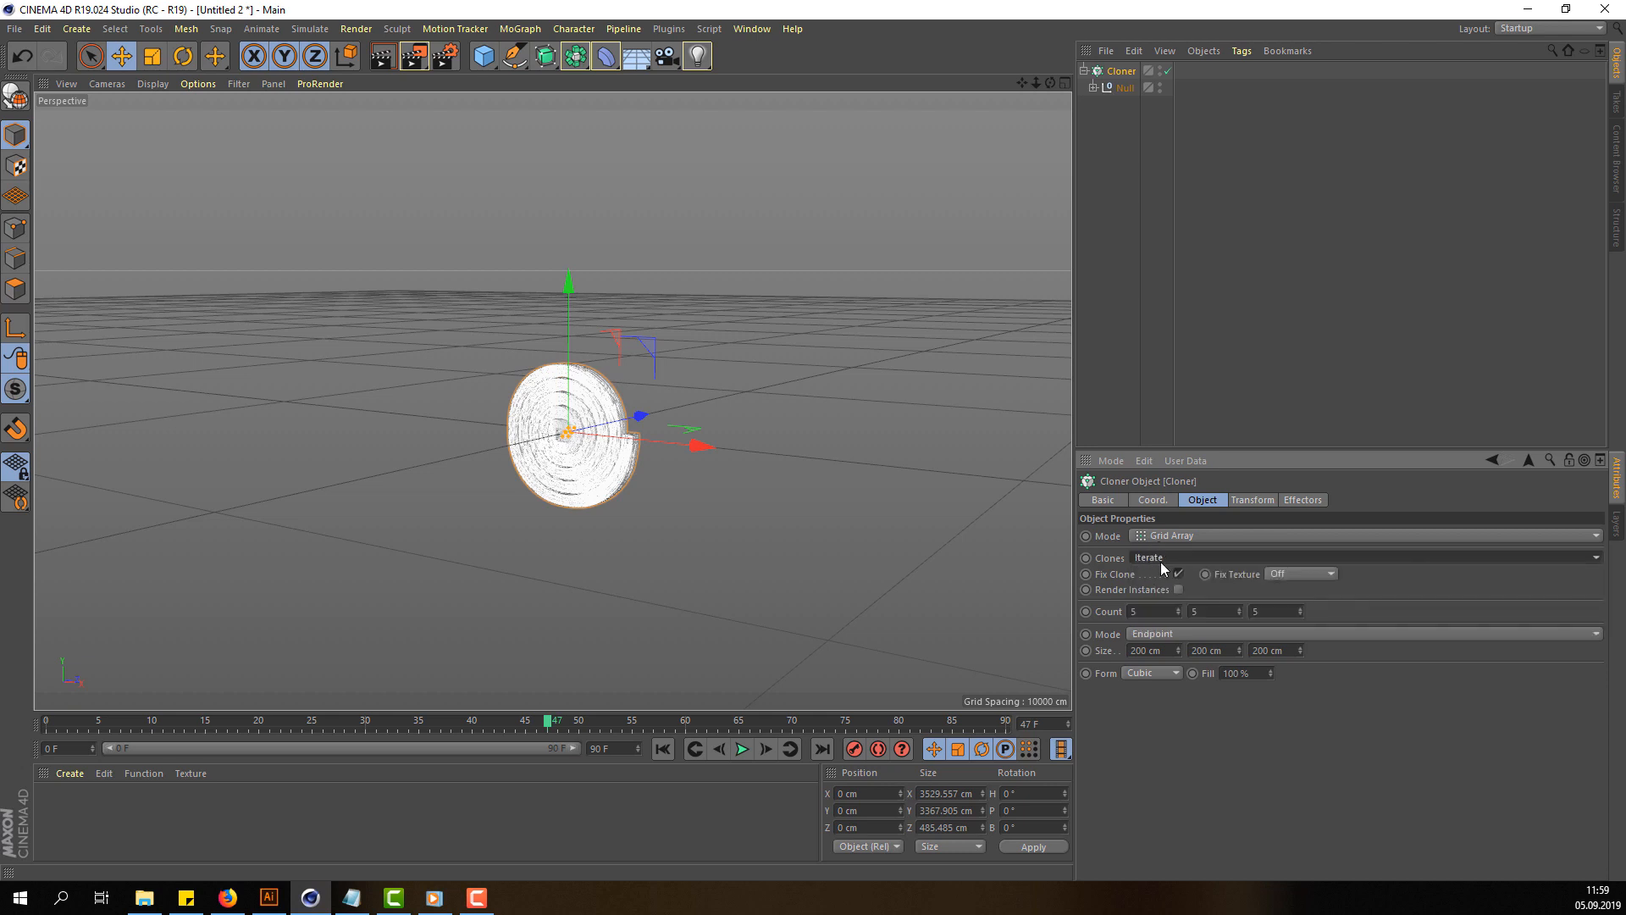
left_click(1237, 607)
left_click_drag(1237, 607, 1237, 475)
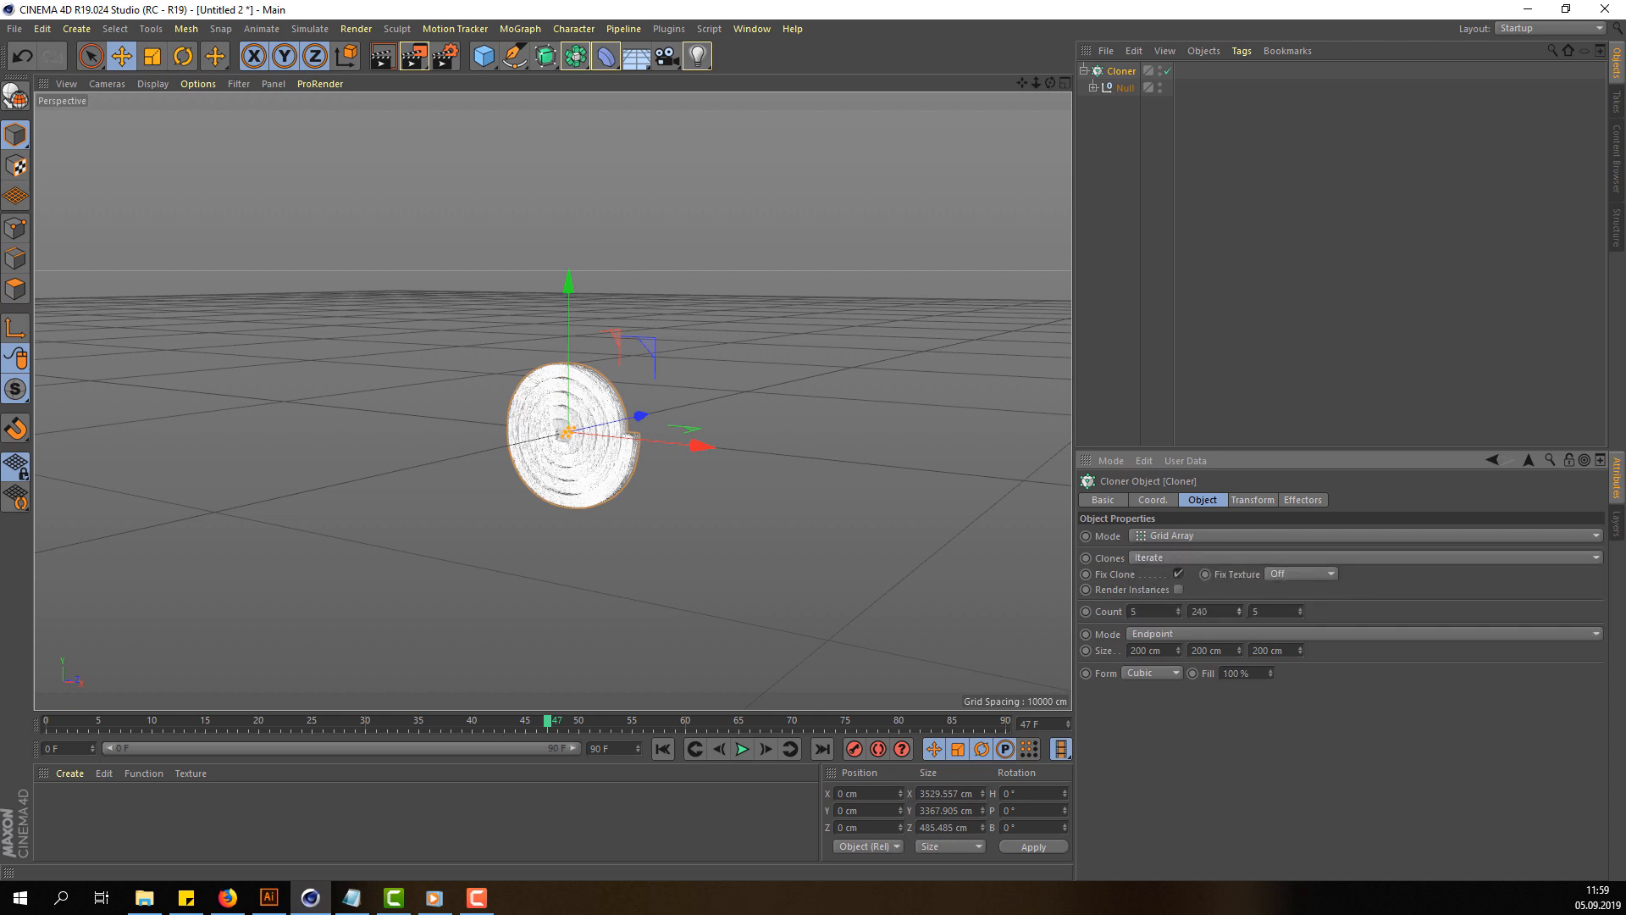
key("ctrl+z")
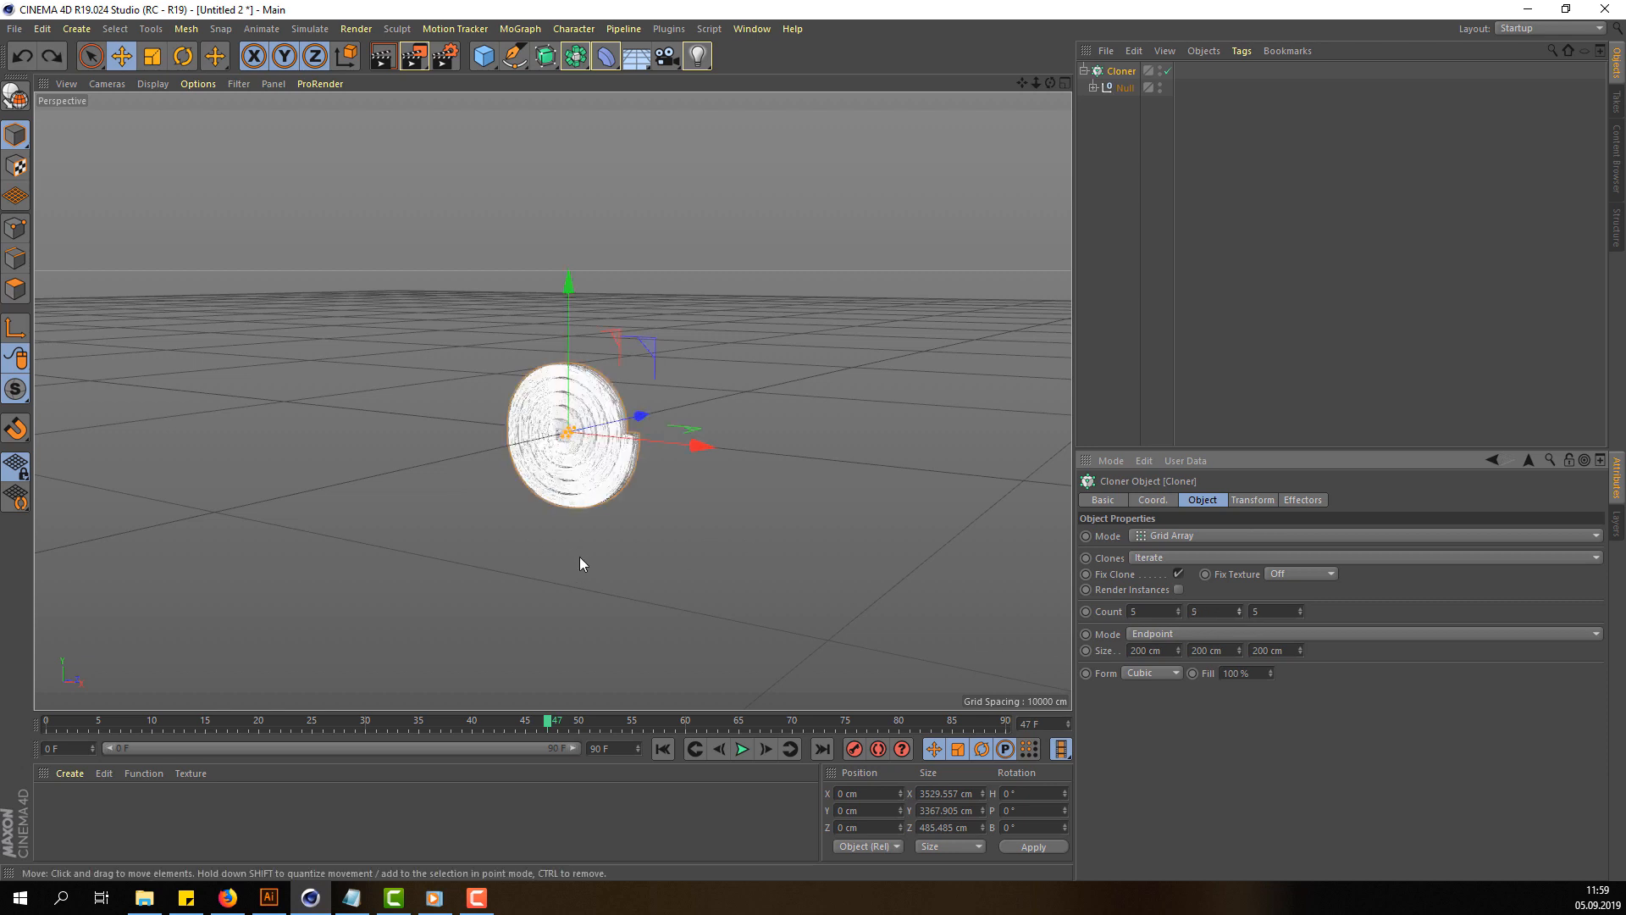
Step: Enlarge the Cloner grid to 13923 cm in Y and 6078 cm in Z, with a Z clone count of 1
mouse_move(580, 556)
left_mouse_down("alt")
mouse_move(522, 542)
mouse_move(544, 561)
left_mouse_up("alt")
left_click_drag(1239, 650, 1238, 424)
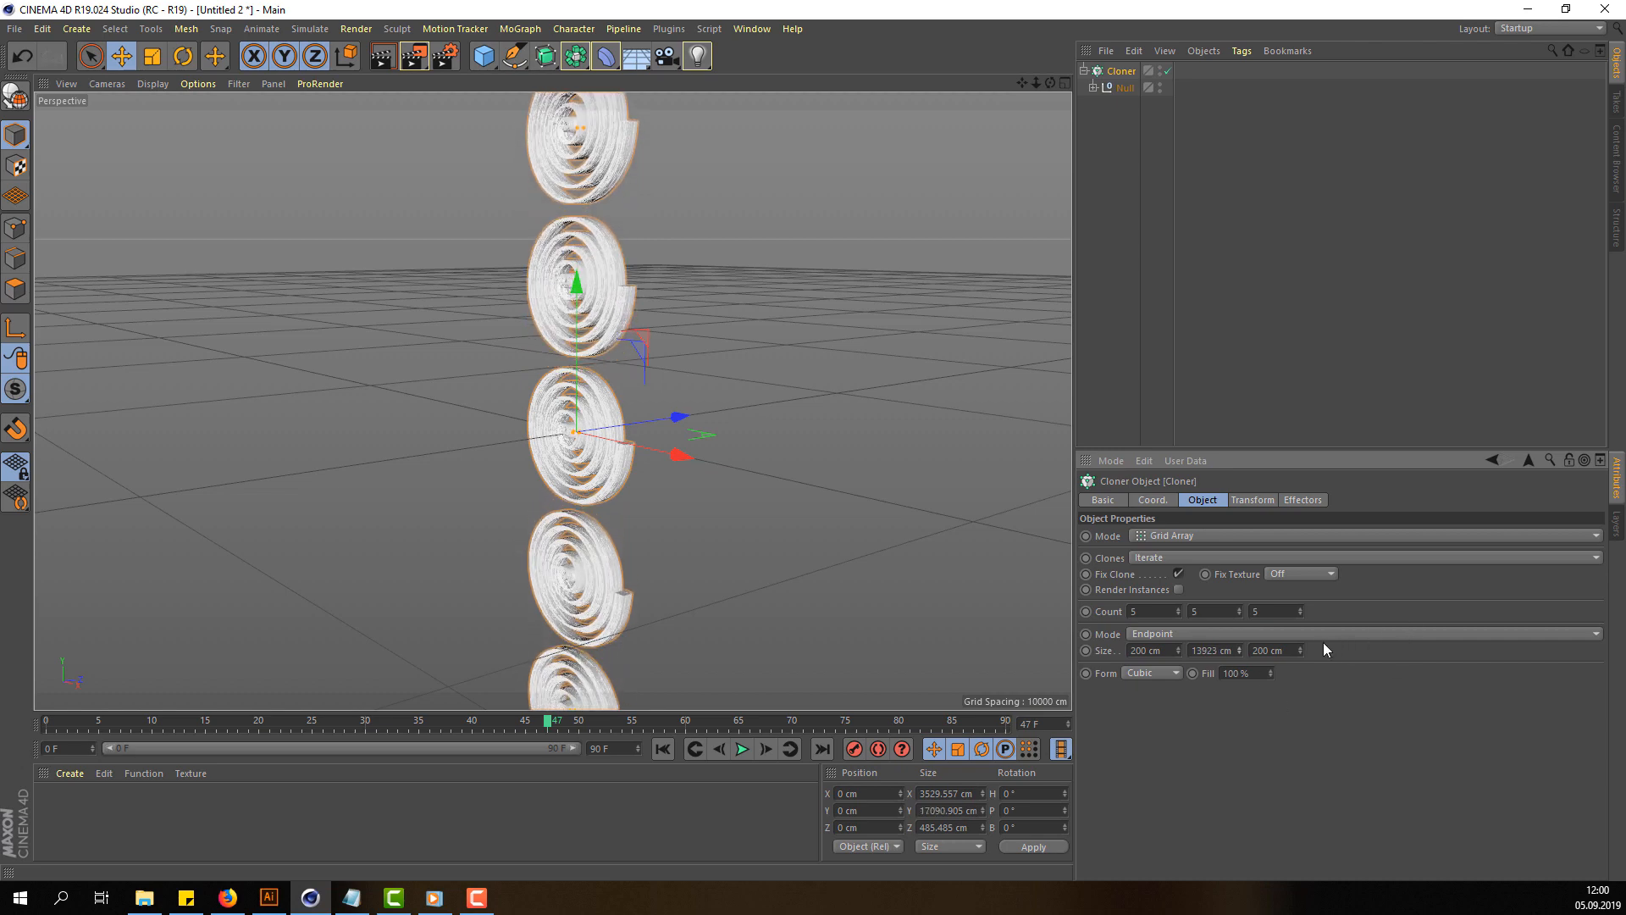
left_click_drag(1298, 650, 1298, 555)
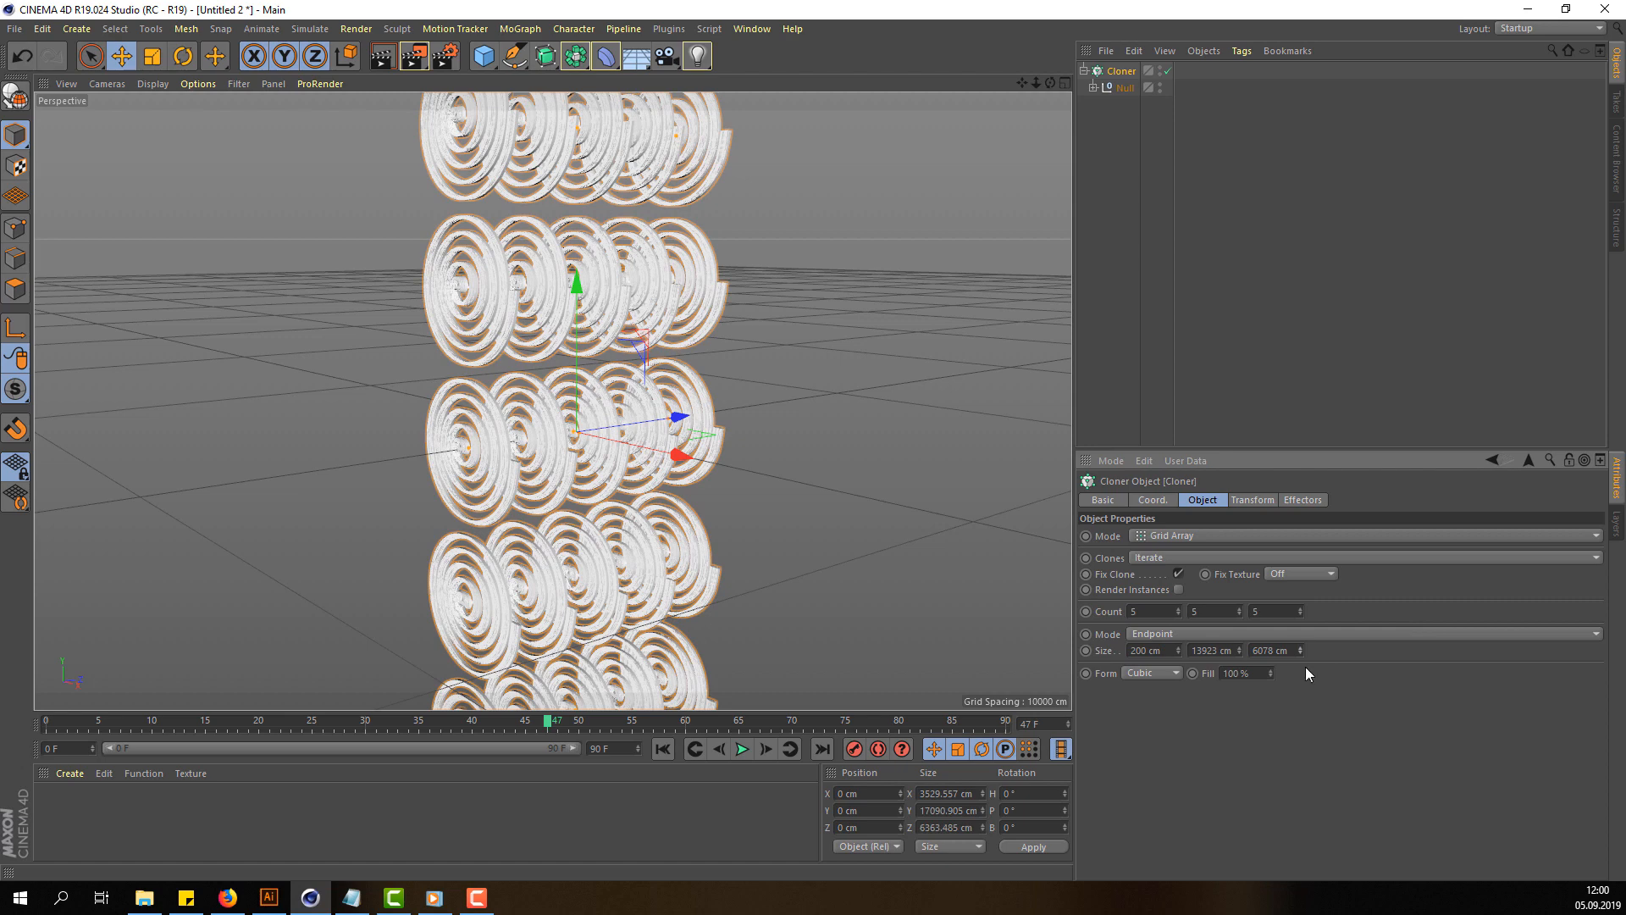
key("Return")
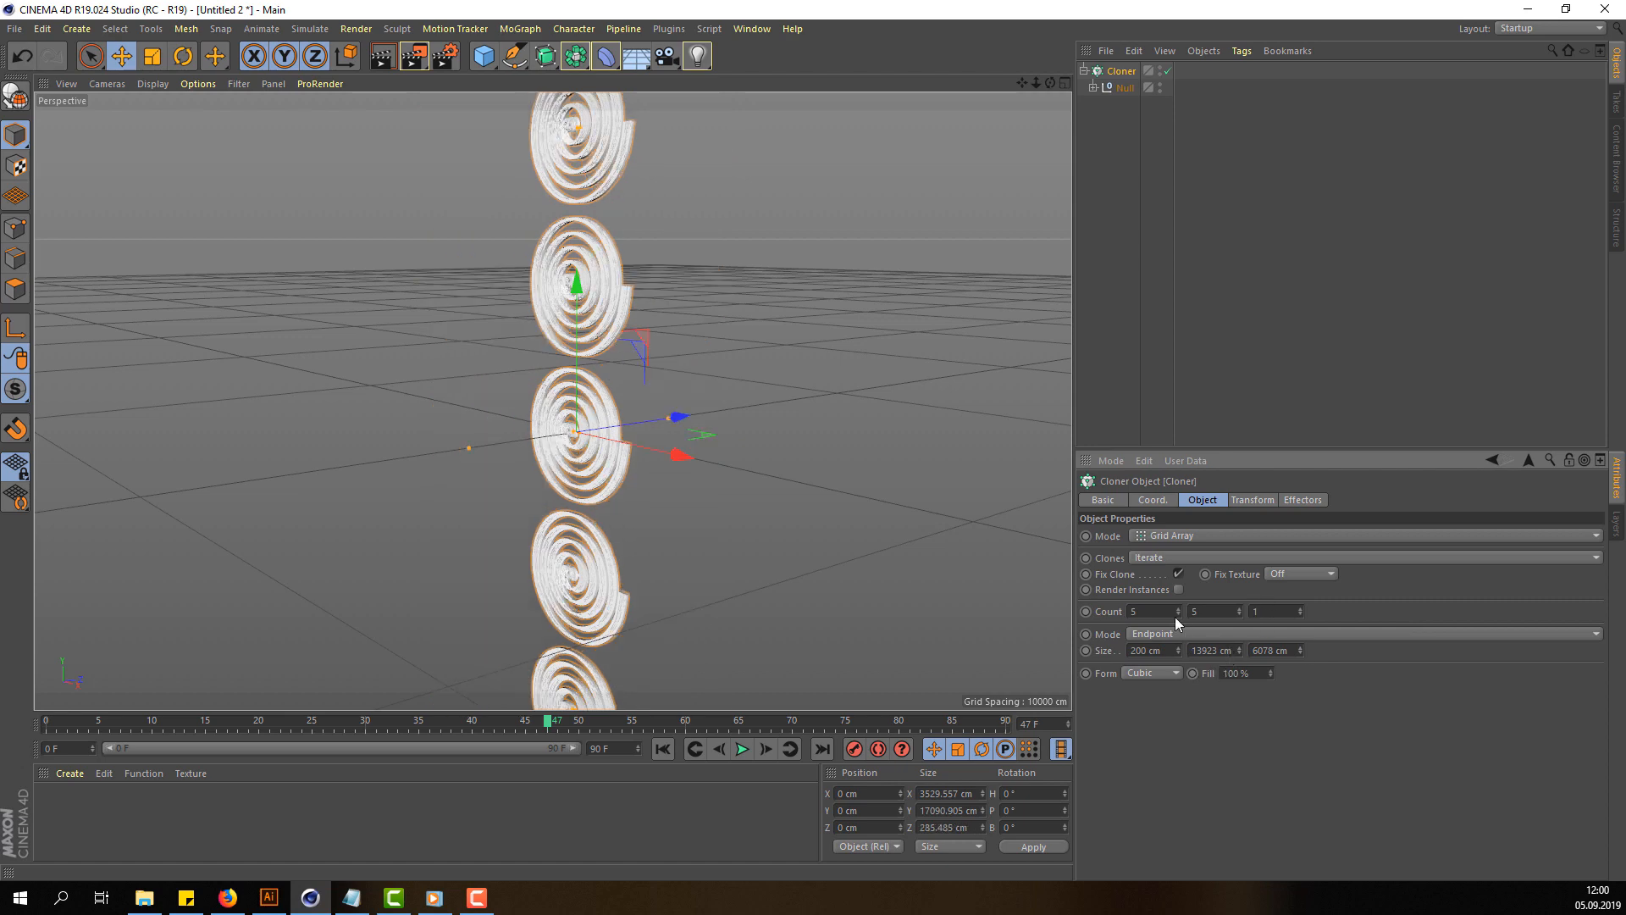
Step: Widen the Cloner grid to 24171 cm in X and raise the X clone count to 8
mouse_move(1179, 649)
left_mouse_down()
mouse_move(1180, 458)
mouse_move(1181, 679)
left_mouse_up()
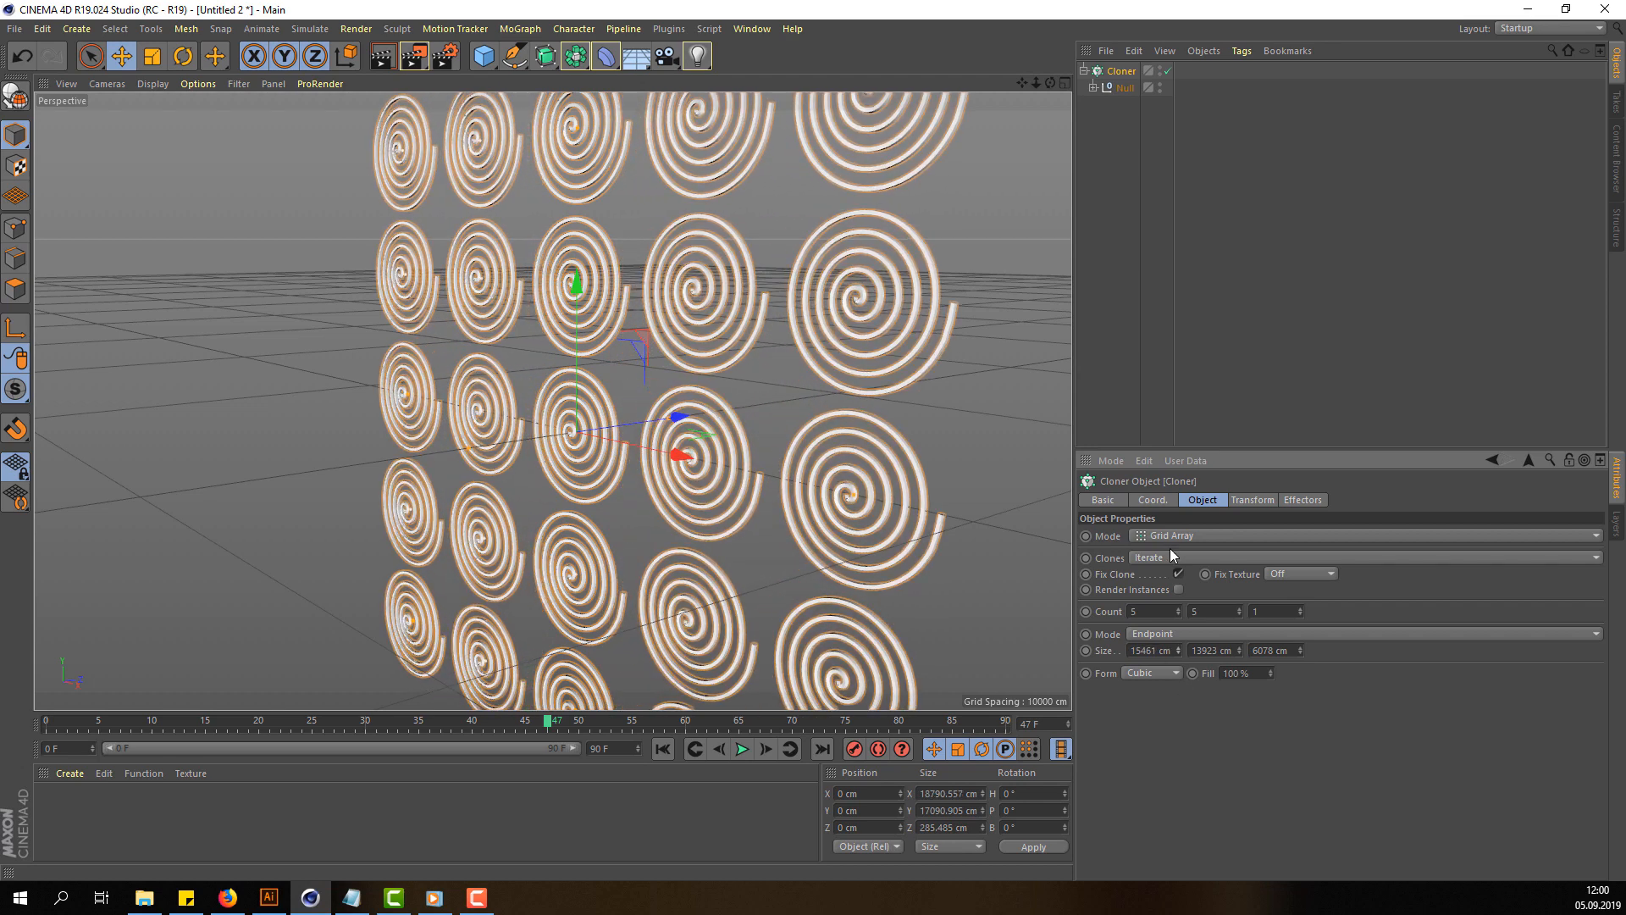
left_click(1177, 609)
left_click(1178, 608)
left_click(1178, 608)
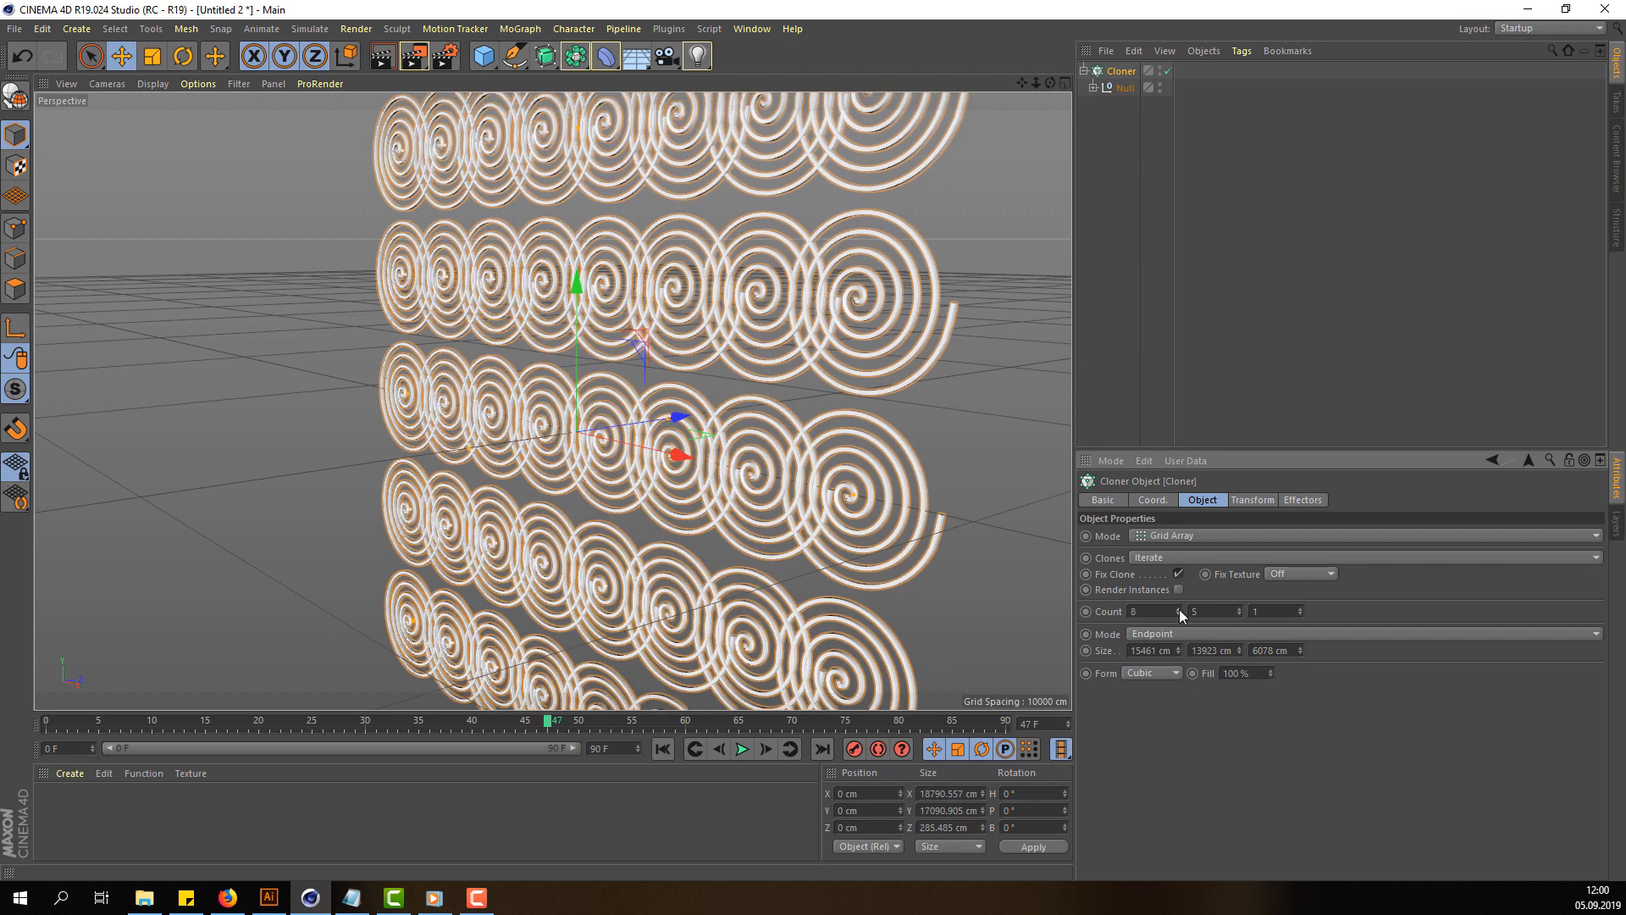
left_click_drag(1179, 651, 1179, 572)
Step: Play the animation from frame 0 to check the motion of the cloned spirals, and stop it at frame 89
mouse_move(652, 457)
left_mouse_down("alt")
mouse_move(809, 542)
mouse_move(791, 584)
mouse_move(772, 519)
mouse_move(738, 548)
mouse_move(657, 539)
mouse_move(528, 607)
mouse_move(626, 485)
mouse_move(567, 417)
mouse_move(711, 466)
left_mouse_up("alt")
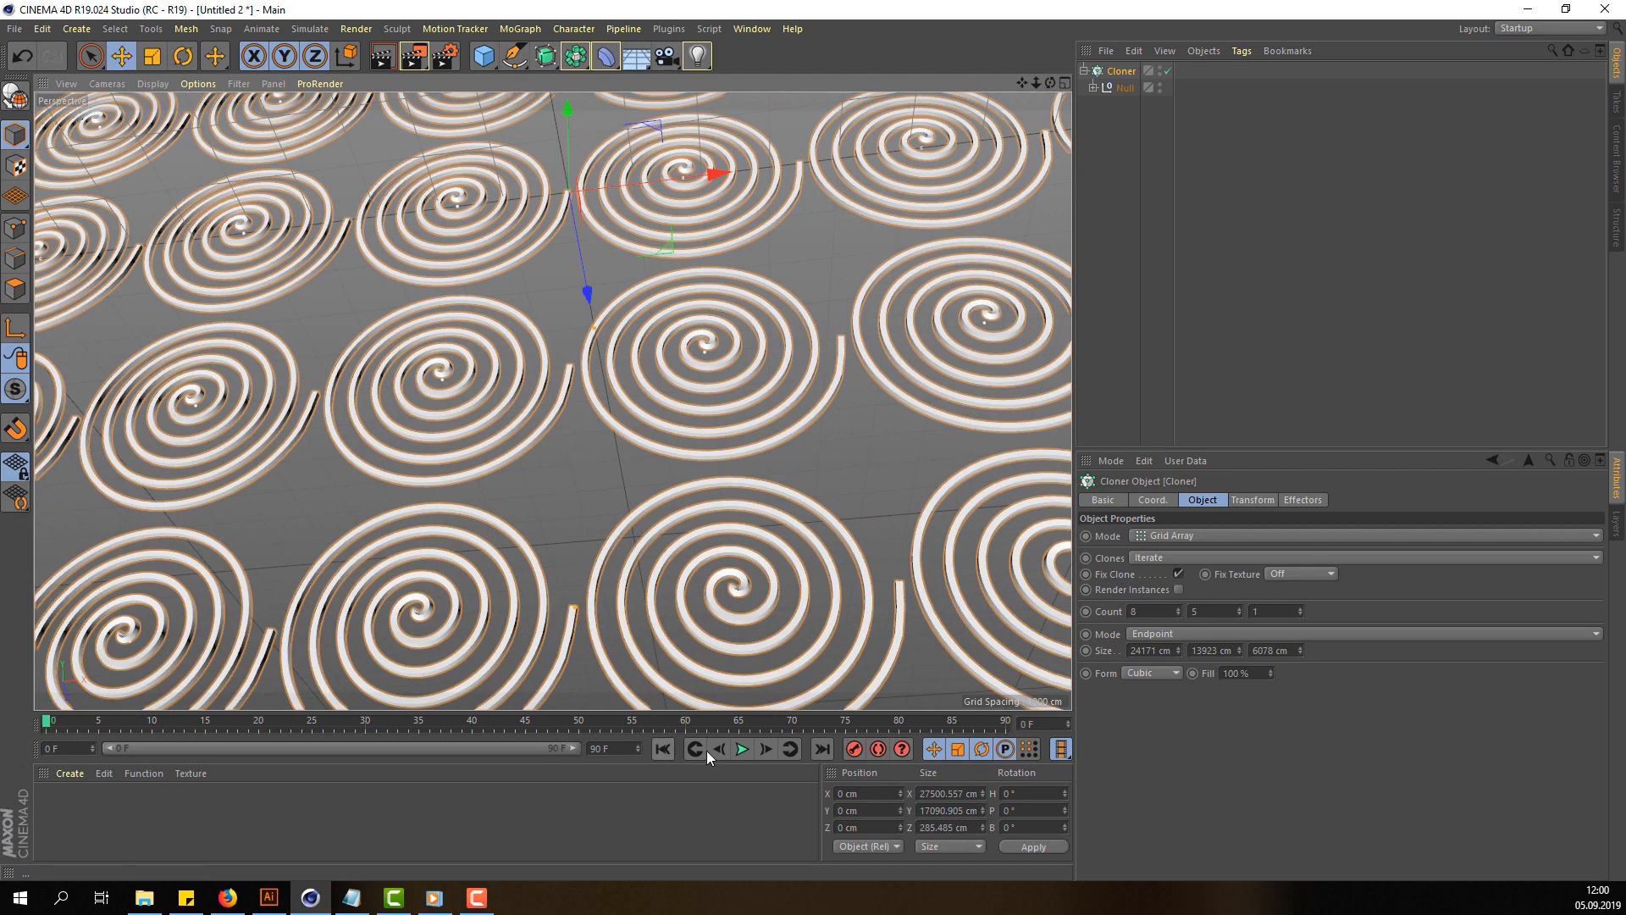
left_click(741, 748)
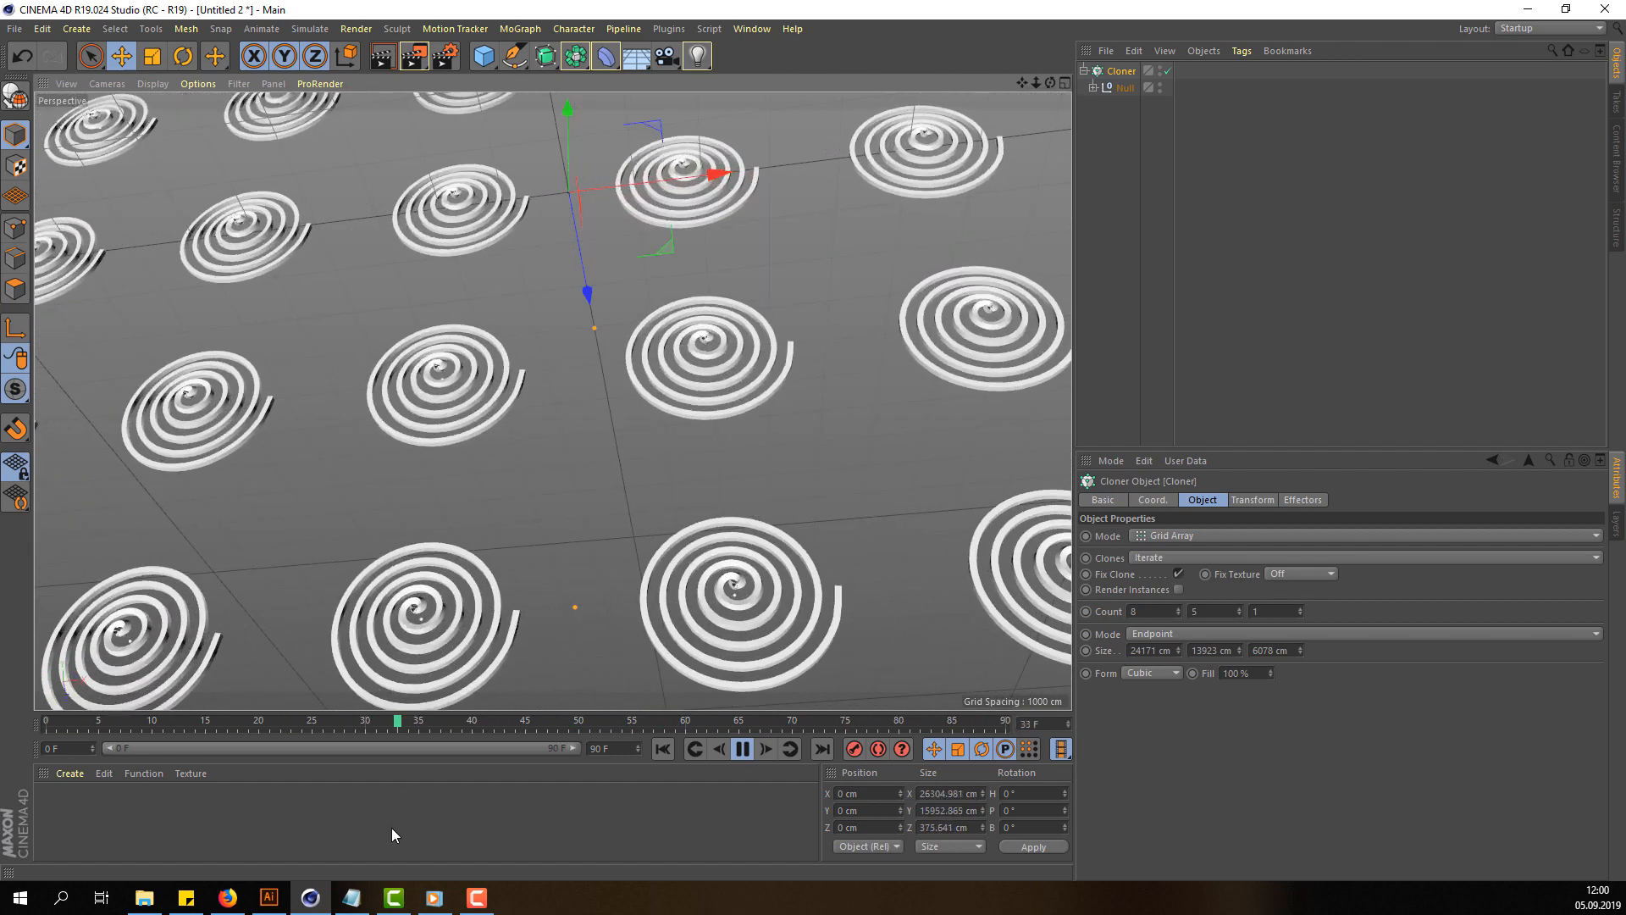
left_click(745, 750)
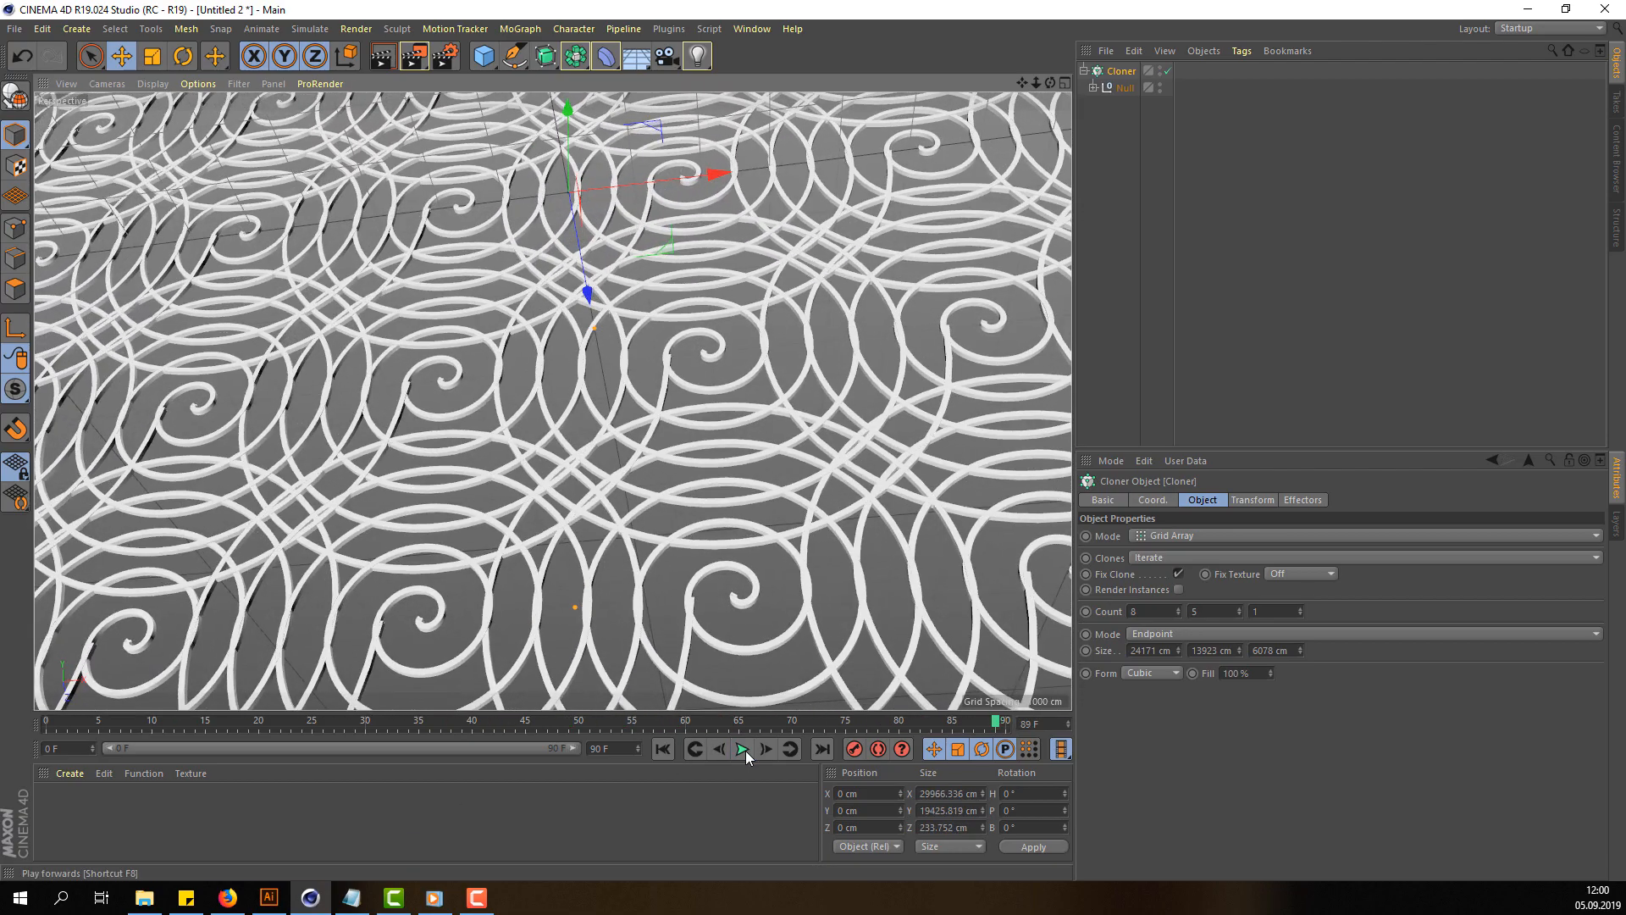